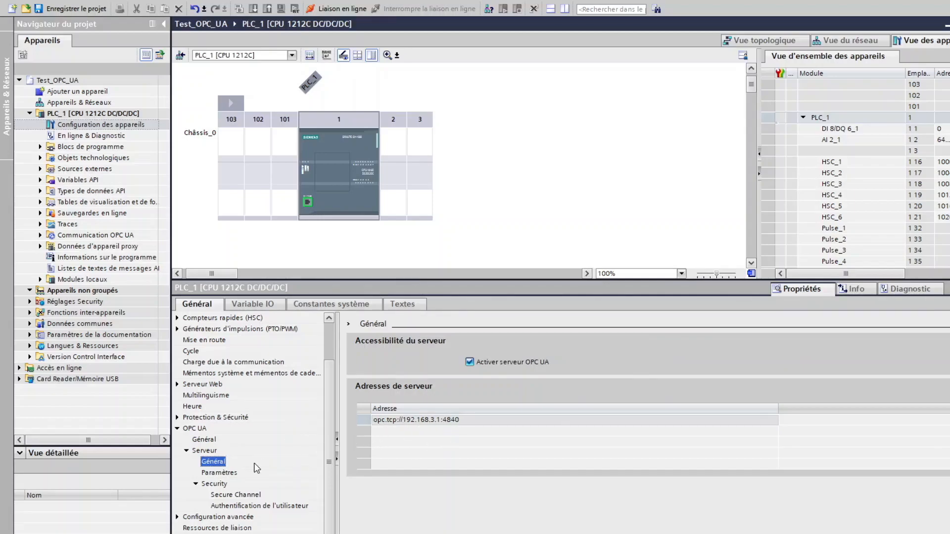
Step: Examine the OPC UA server parameters: port, maximum number of sessions and the options for the minimum sampling interval
left_click(217, 473)
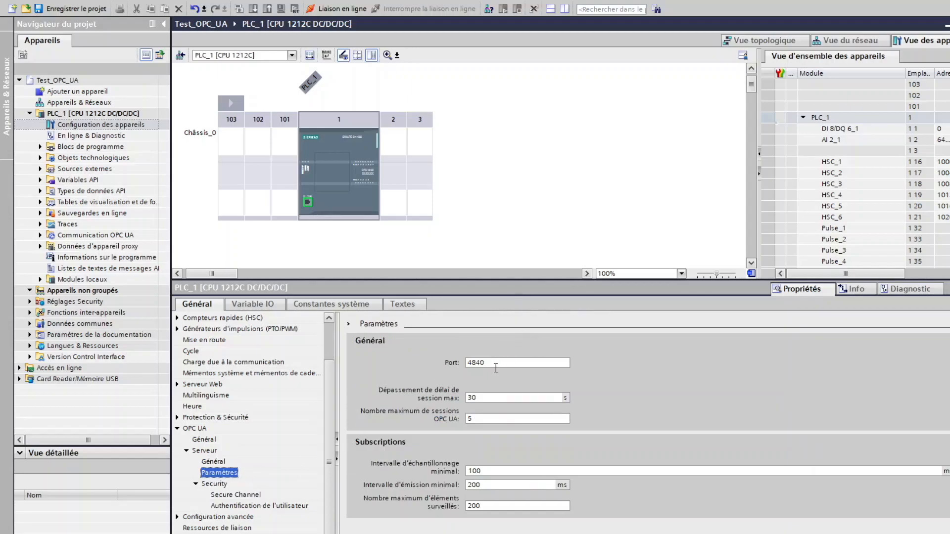
left_click(473, 363)
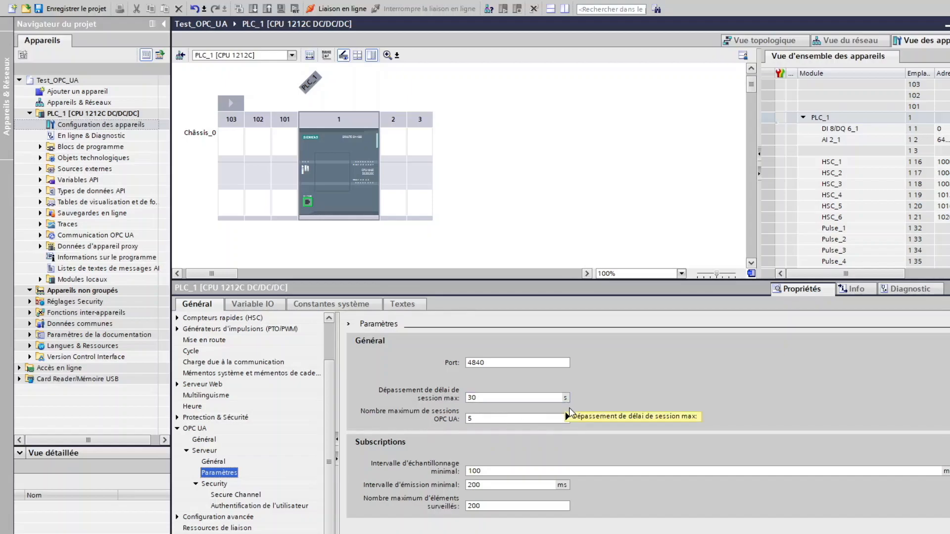
mouse_move(570, 419)
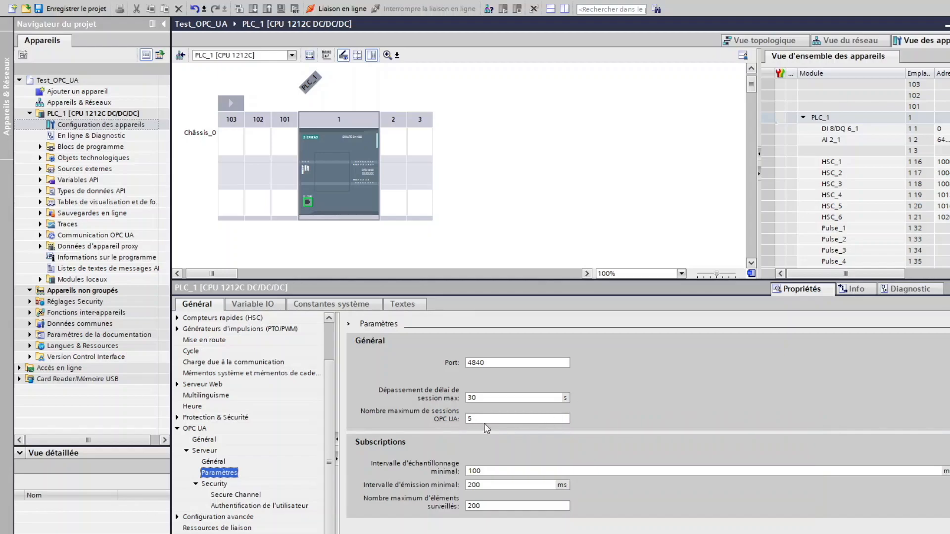
left_click(472, 418)
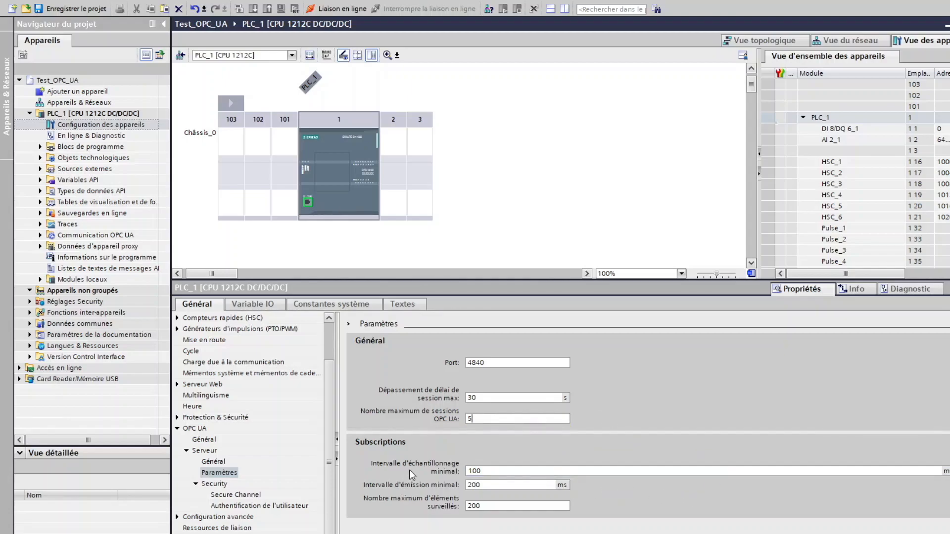
left_click(515, 471)
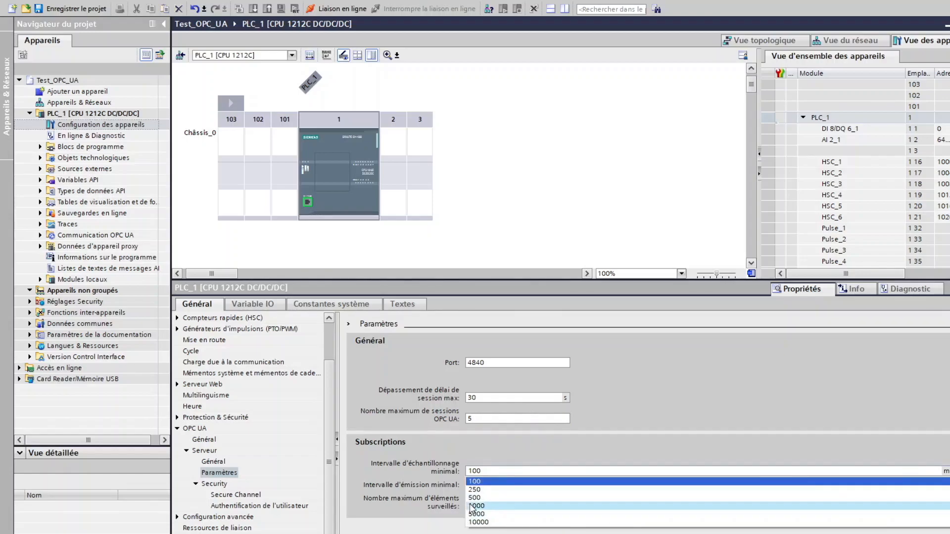
left_click(491, 482)
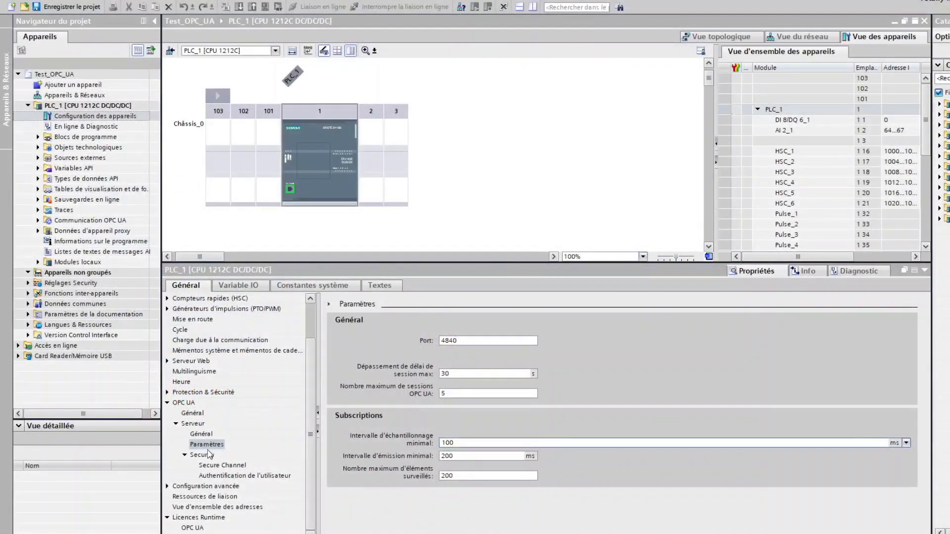
Step: Select PLC-1/OPCUA-1 as the OPC UA server certificate and review the security policies and user authentication settings
left_click(203, 455)
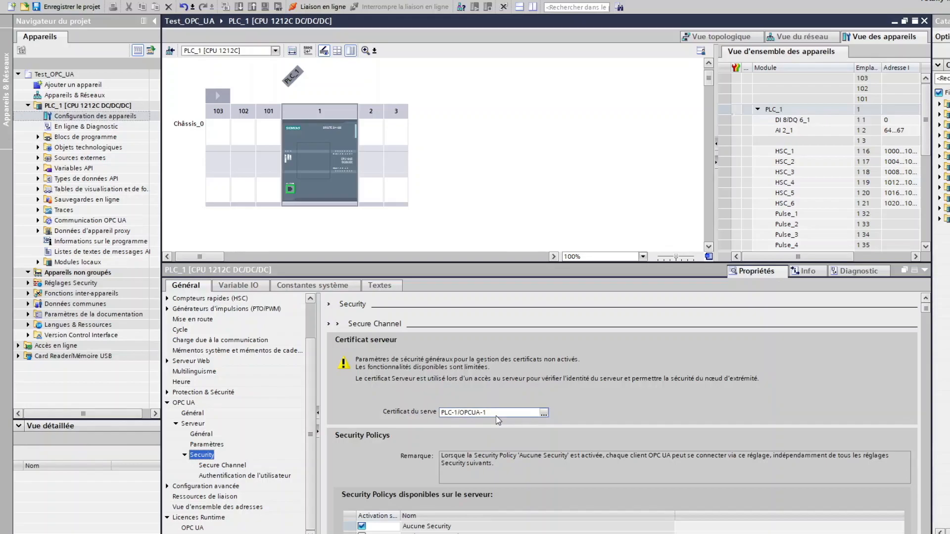
left_click(543, 414)
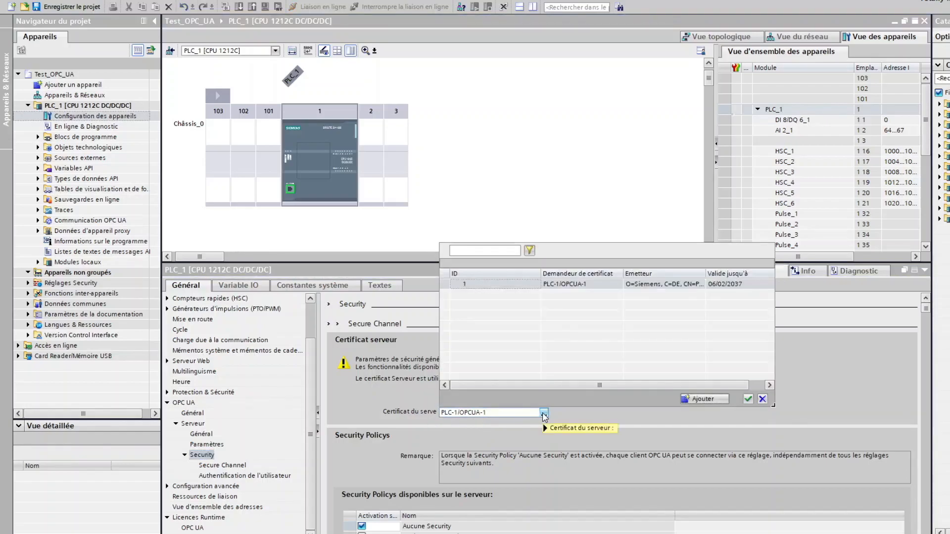
left_click(555, 284)
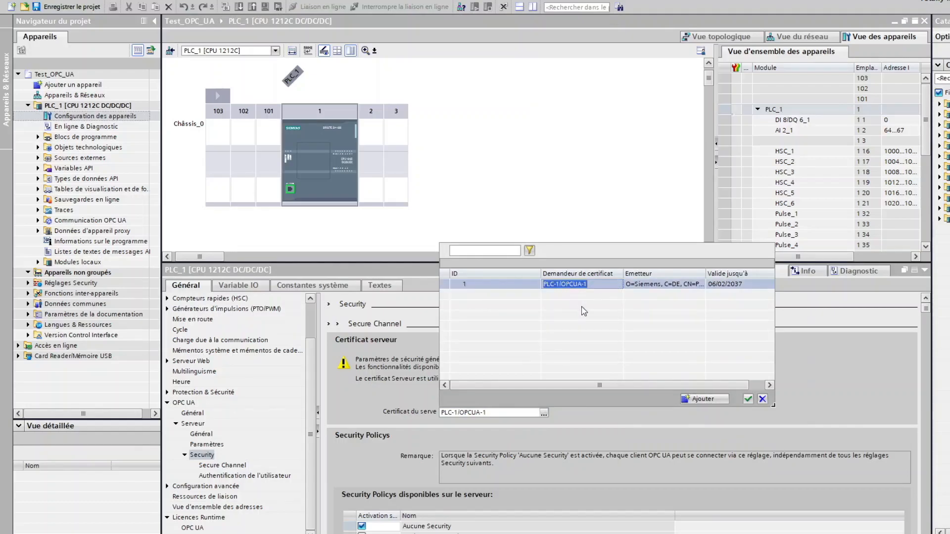
left_click(656, 285)
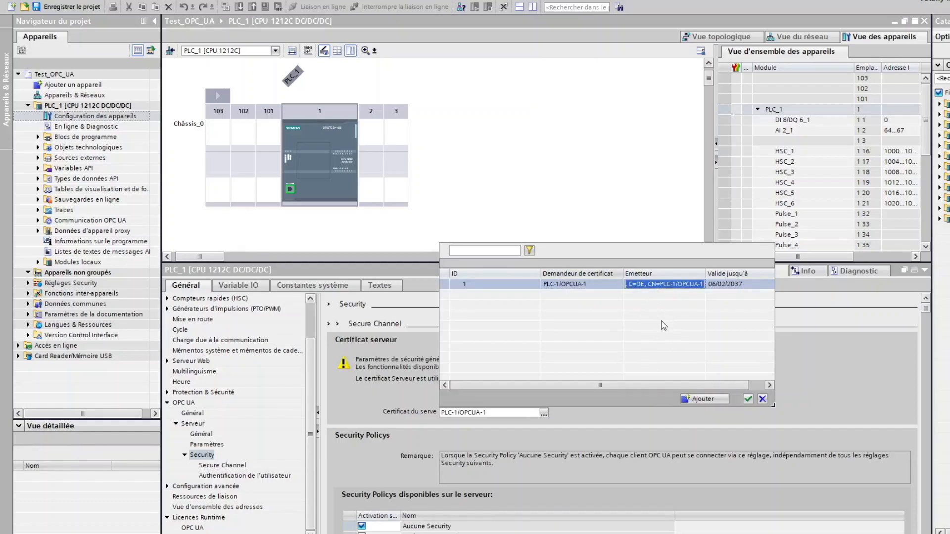
left_click(747, 399)
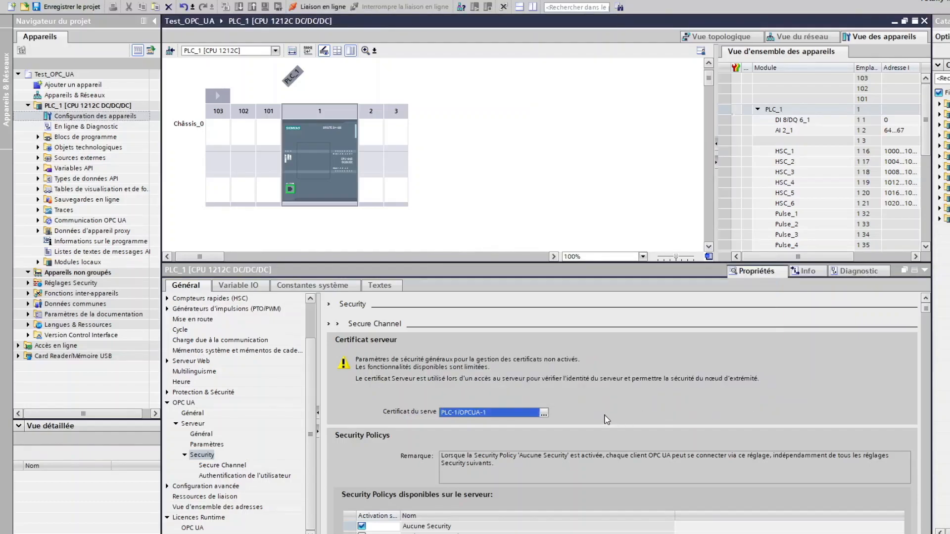
left_click_drag(926, 311, 927, 348)
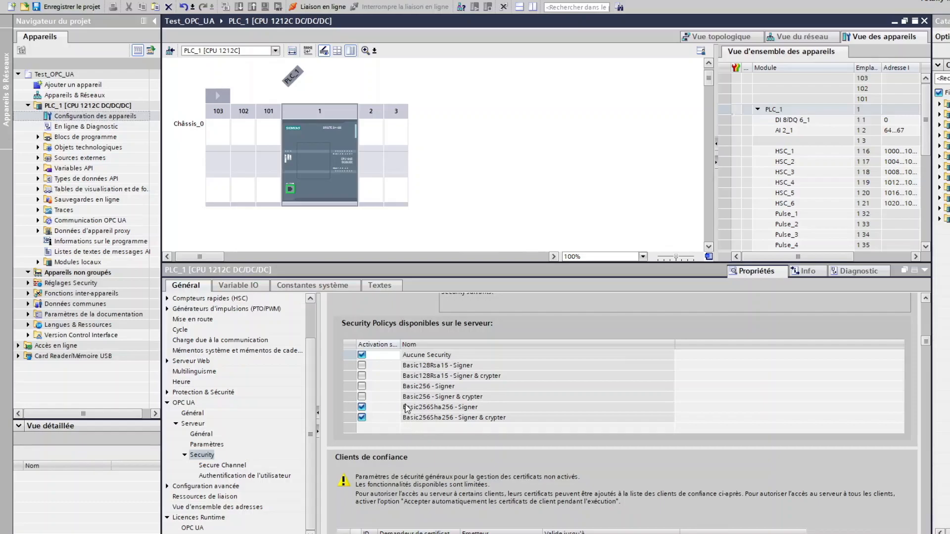
left_click(230, 476)
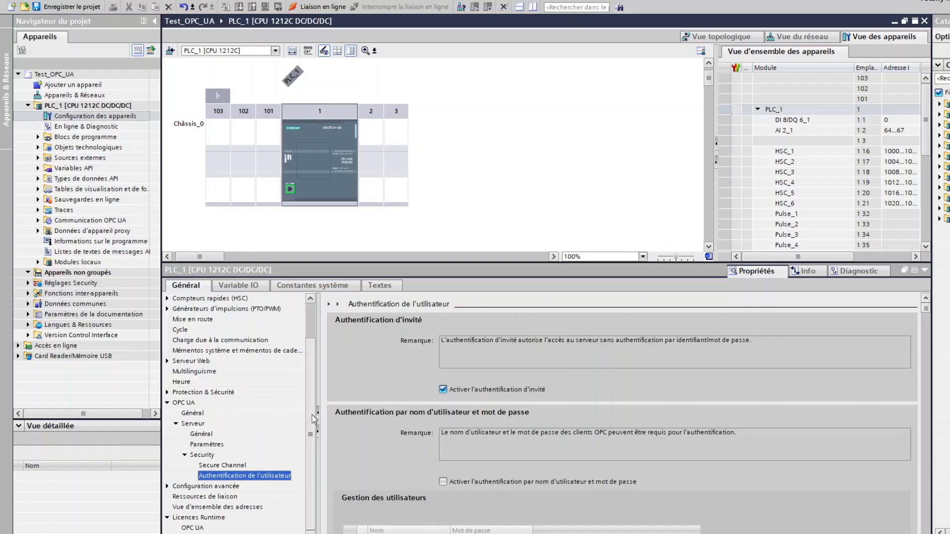
Step: Try setting the acquired OPC UA runtime licence type to "Aucune licence"
left_click(193, 528)
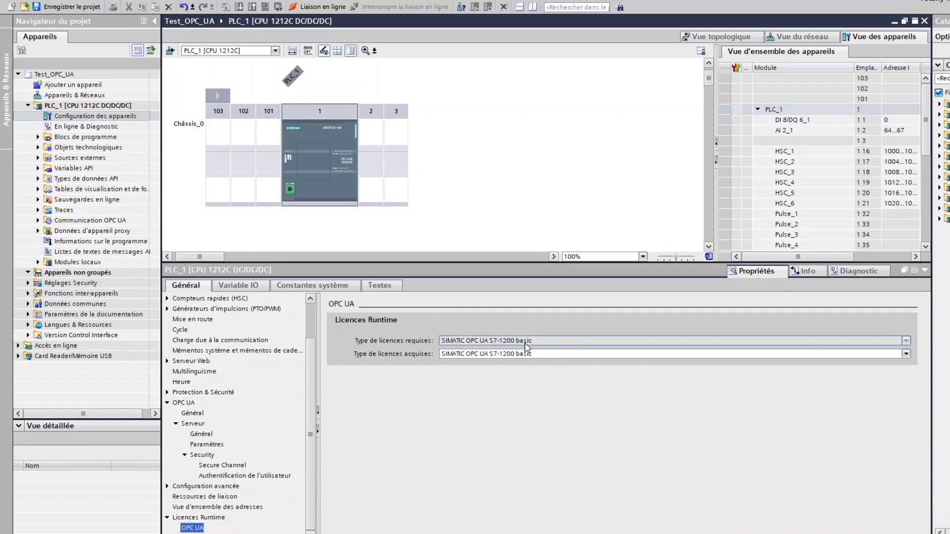
left_click(906, 355)
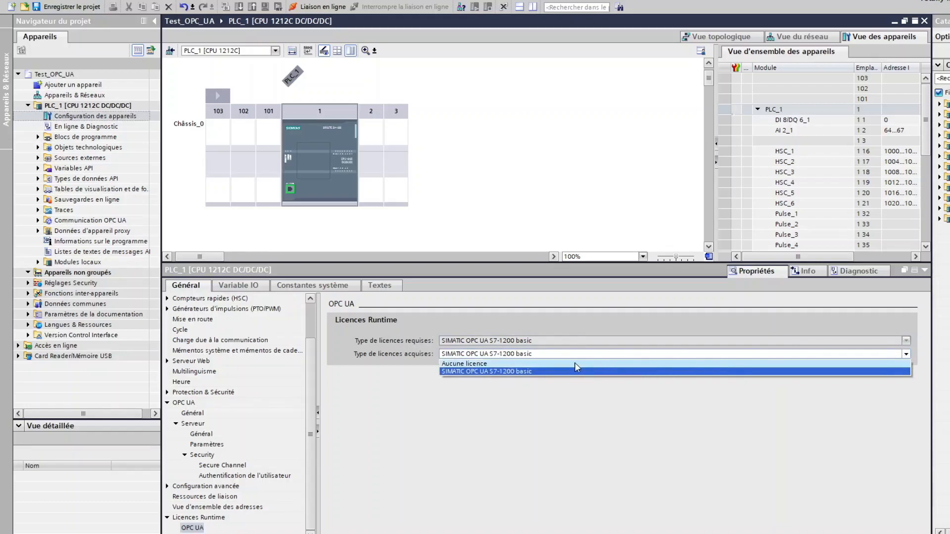
left_click(576, 364)
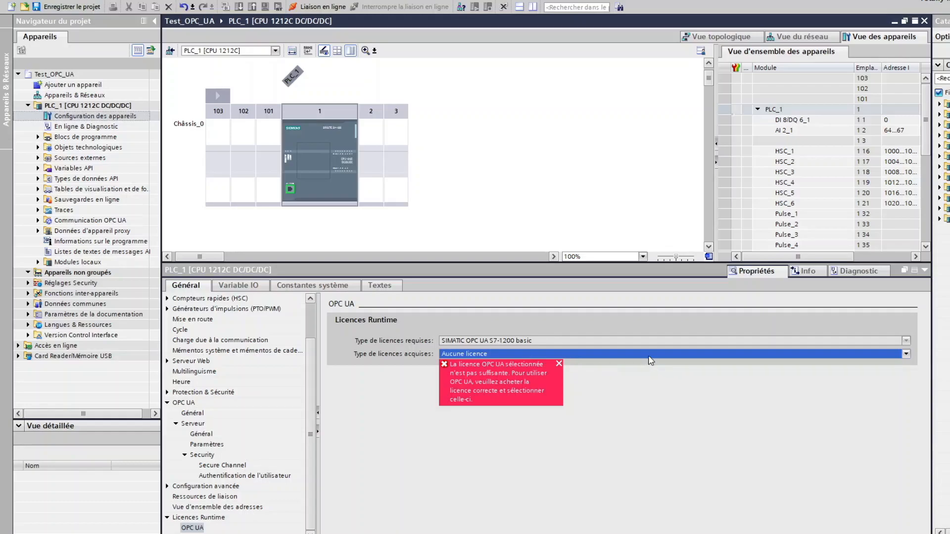
Step: Set the acquired OPC UA runtime licence type to "SIMATIC OPC UA S7-1200 basic"
left_click(907, 357)
left_click(628, 381)
left_click(906, 354)
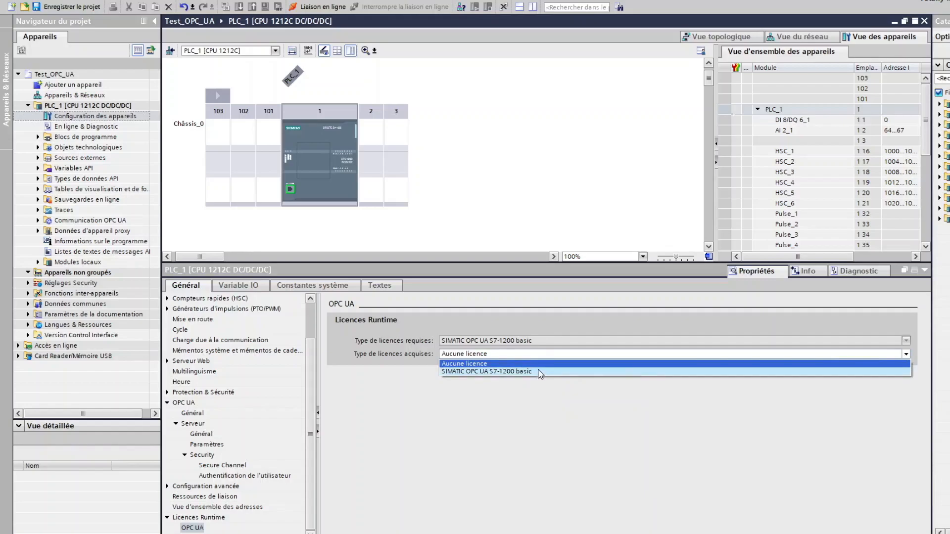
left_click(540, 372)
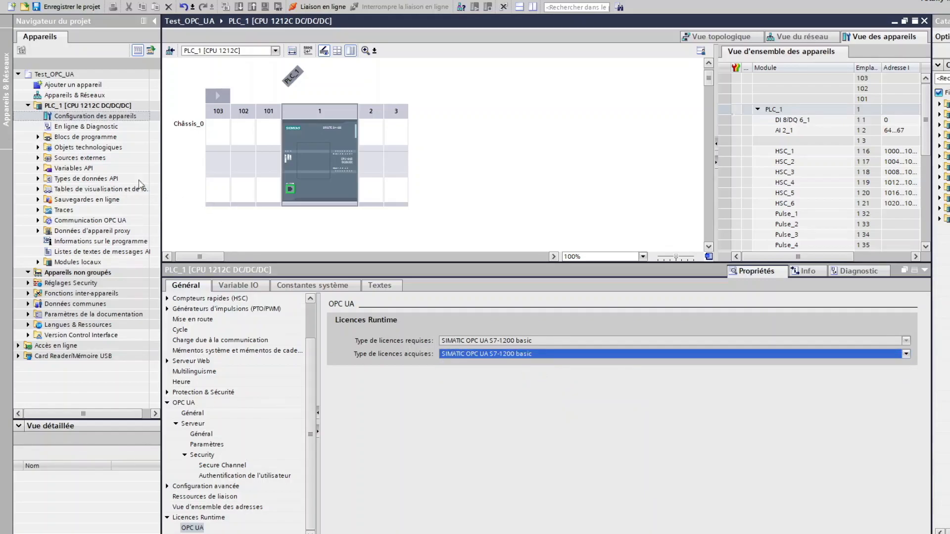
Step: Load the hardware configuration into PLC_1, start the module and check the certificate entry in the loading messages
right_click(90, 107)
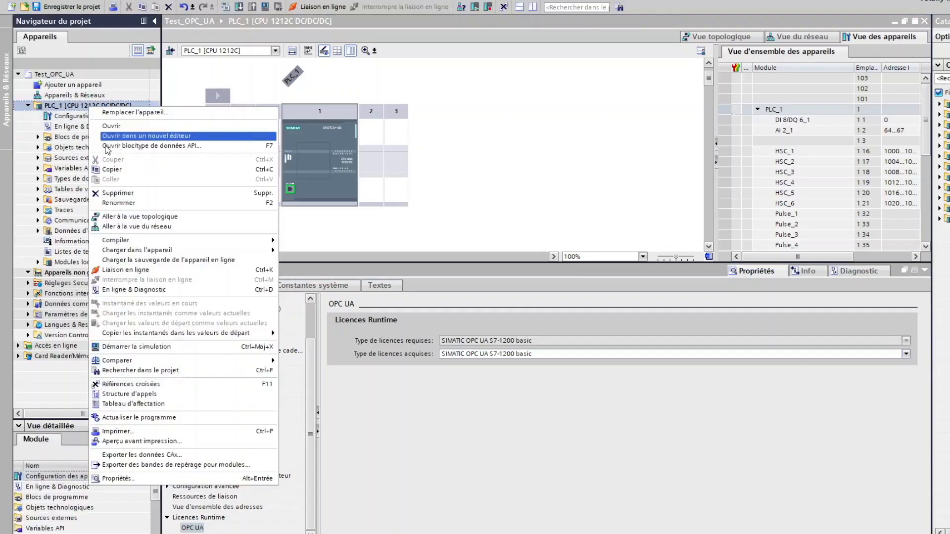
mouse_move(246, 253)
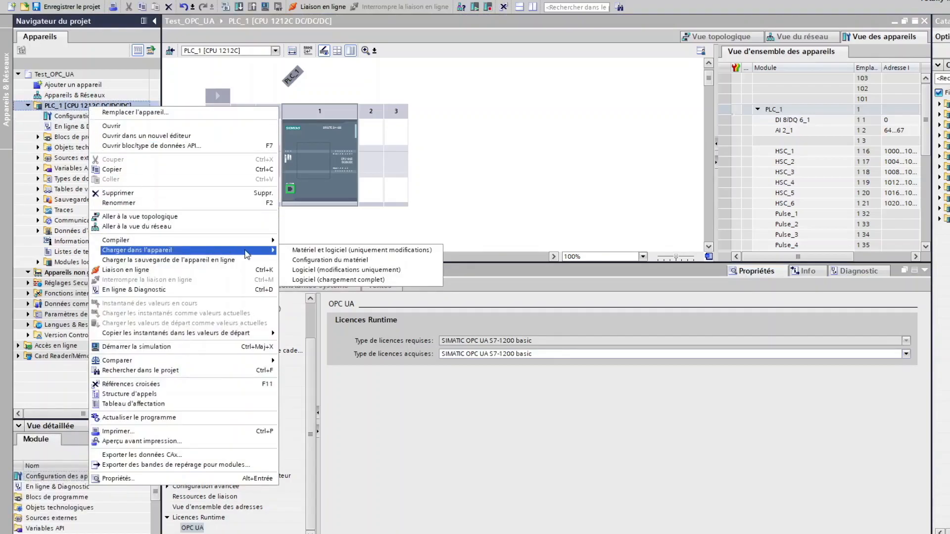
left_click(315, 260)
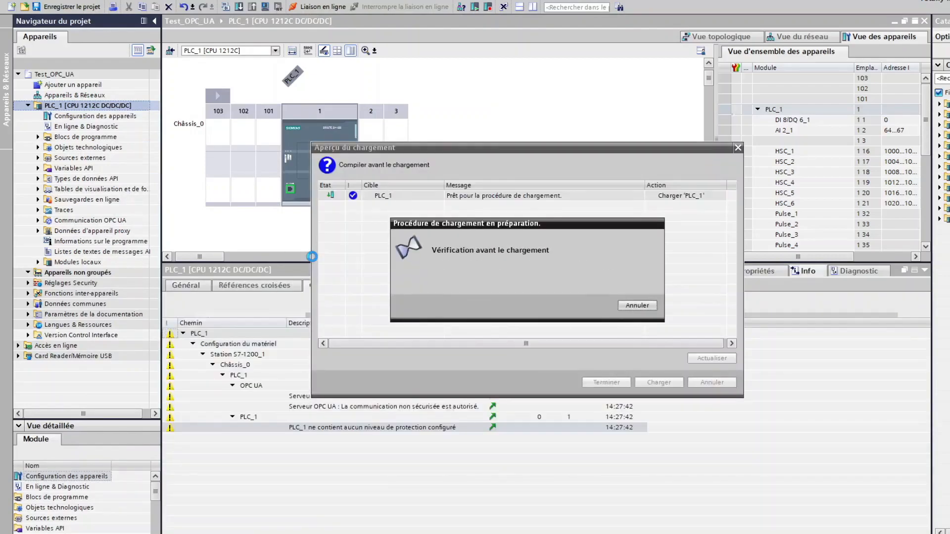
left_click(652, 384)
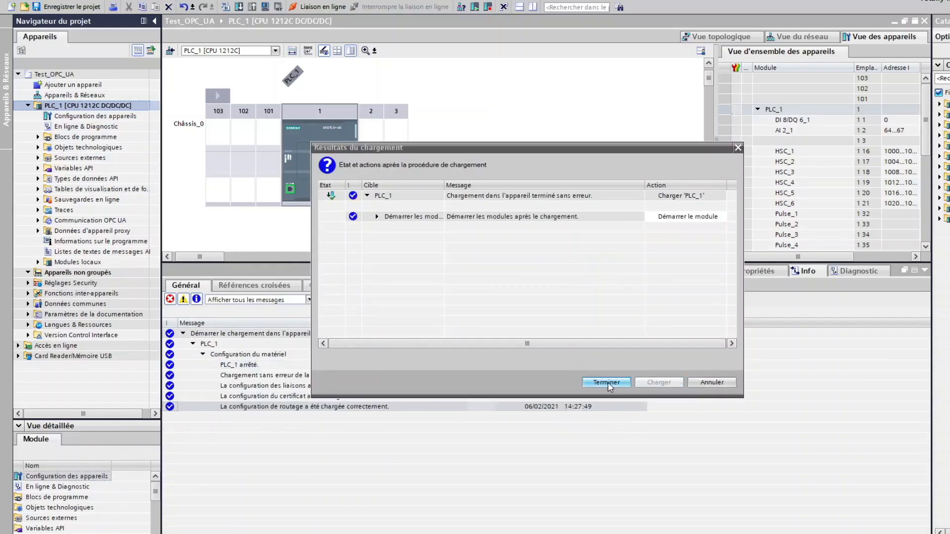
left_click(607, 383)
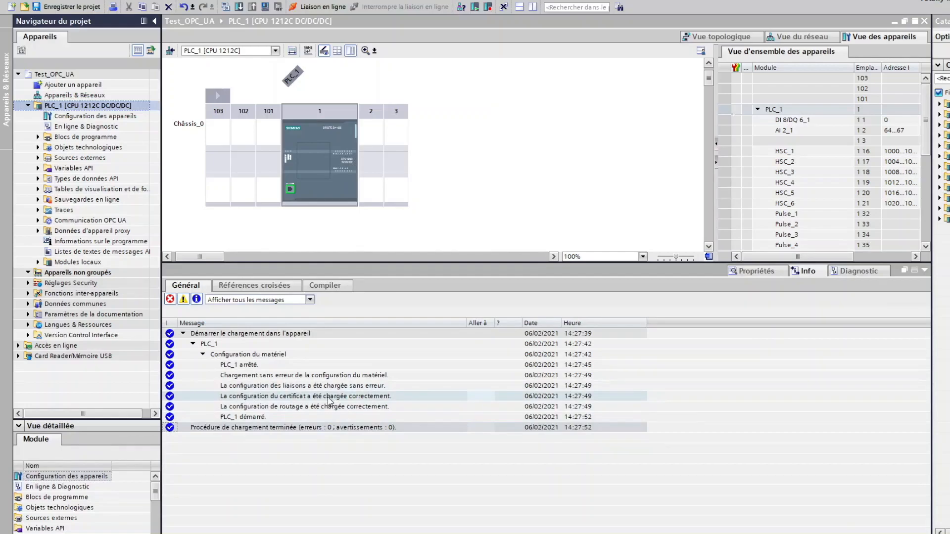
left_click(274, 398)
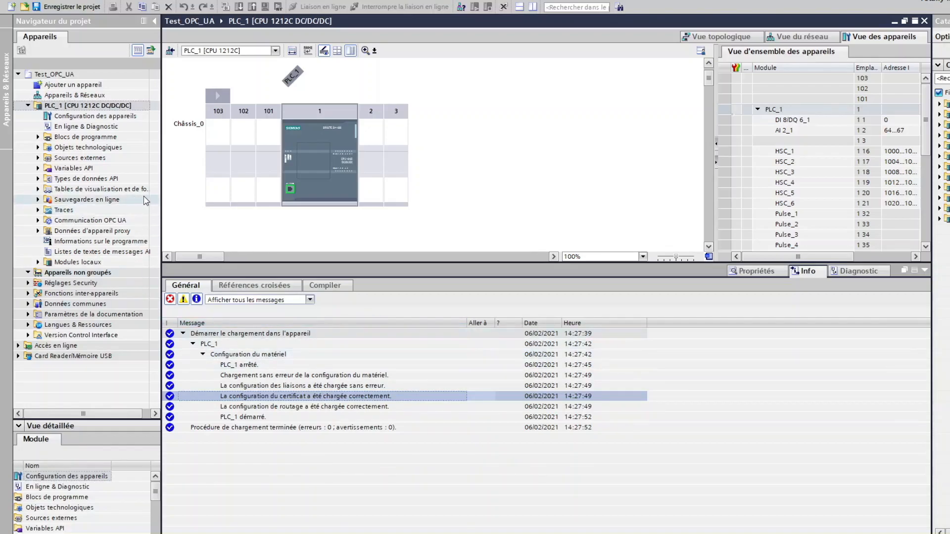
Step: Copy the server address opc.tcp://192.168.3.1:4840 from the general OPC UA server properties of PLC_1
double_click(81, 119)
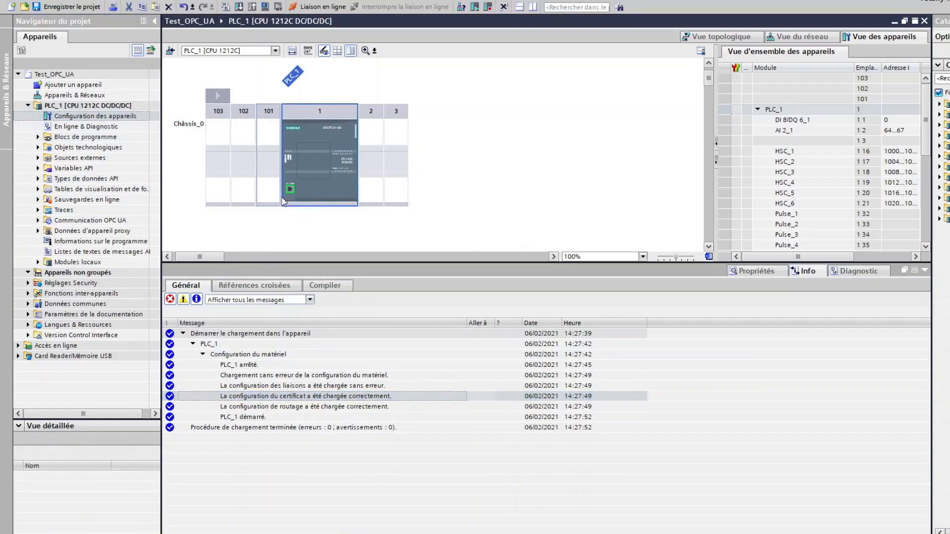
double_click(304, 187)
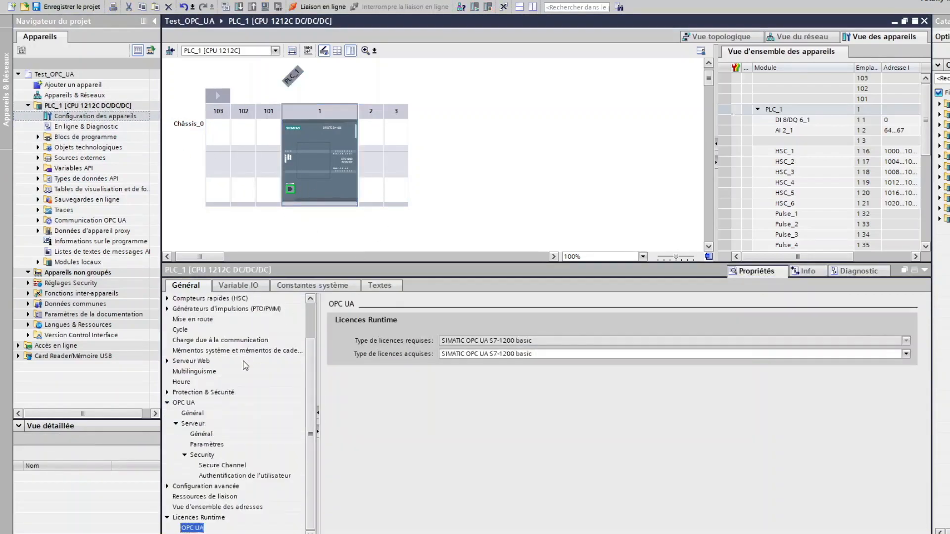
left_click(201, 434)
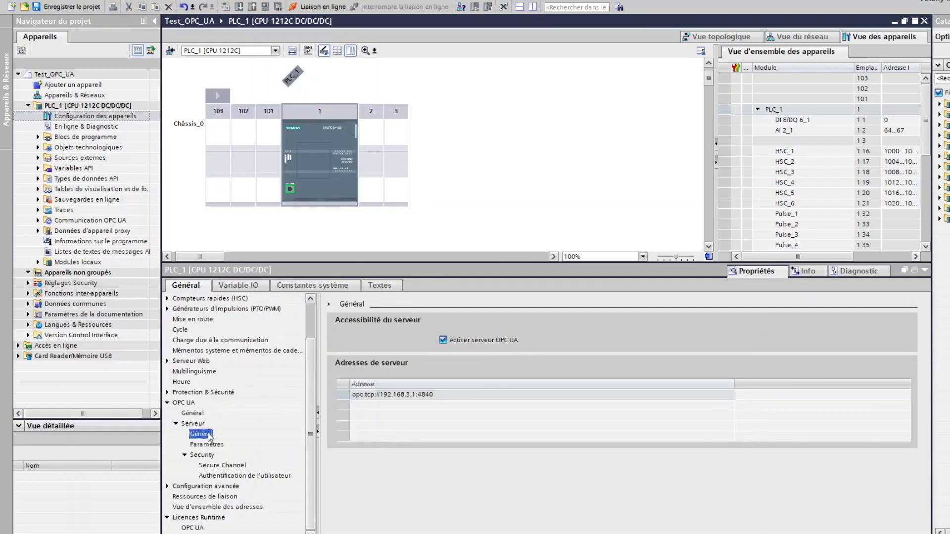
left_click(420, 398)
left_click(420, 398)
key("ctrl+c")
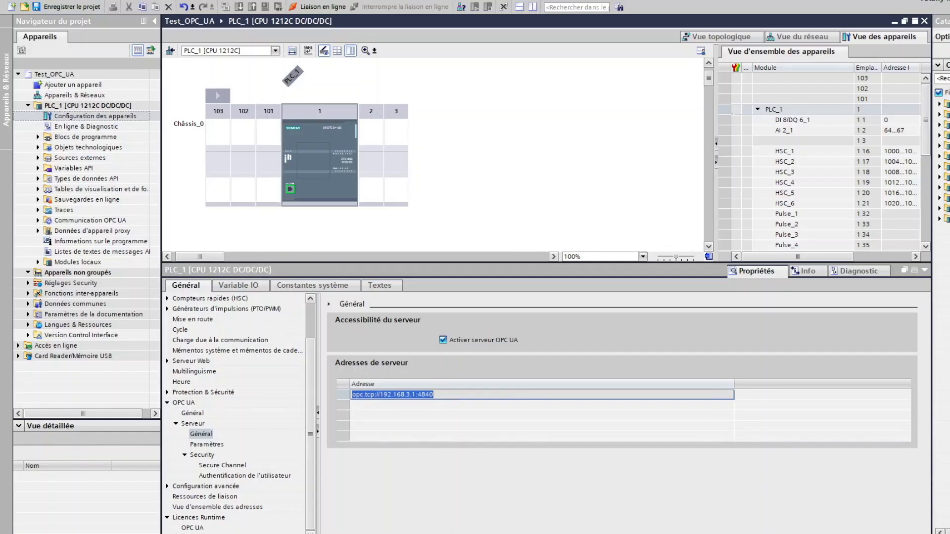
Step: Switch to UaExpert and move its window so the PLC device configuration stays visible beside it
key("alt+Tab")
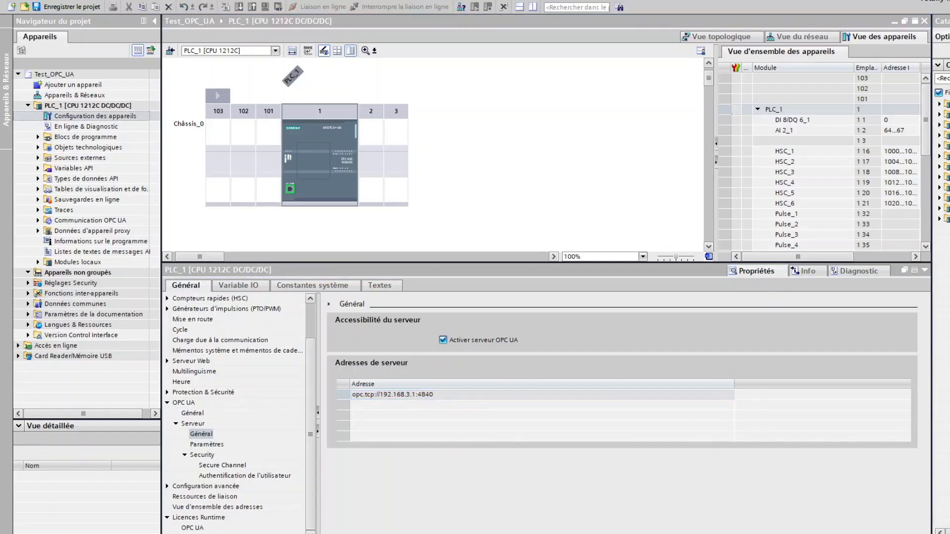
left_click_drag(0, 25, 502, 43)
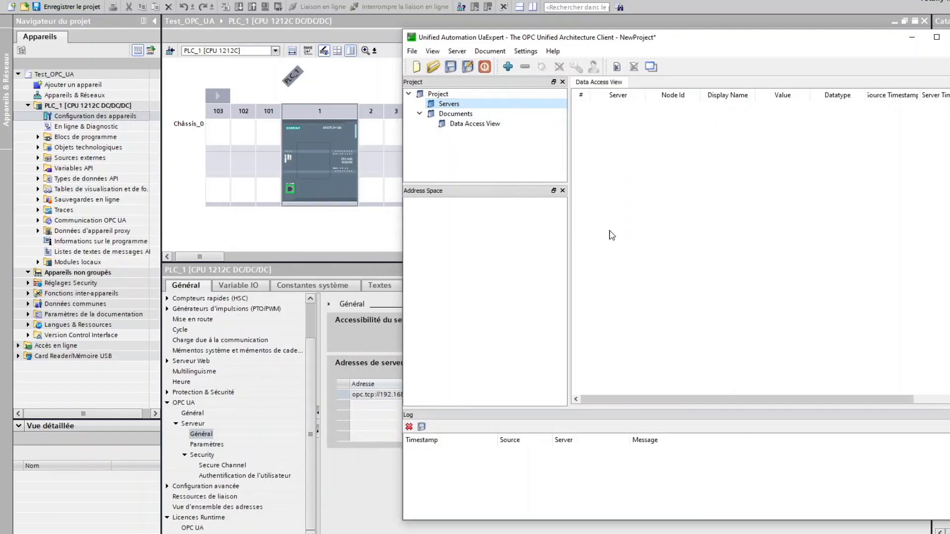
left_click(238, 106)
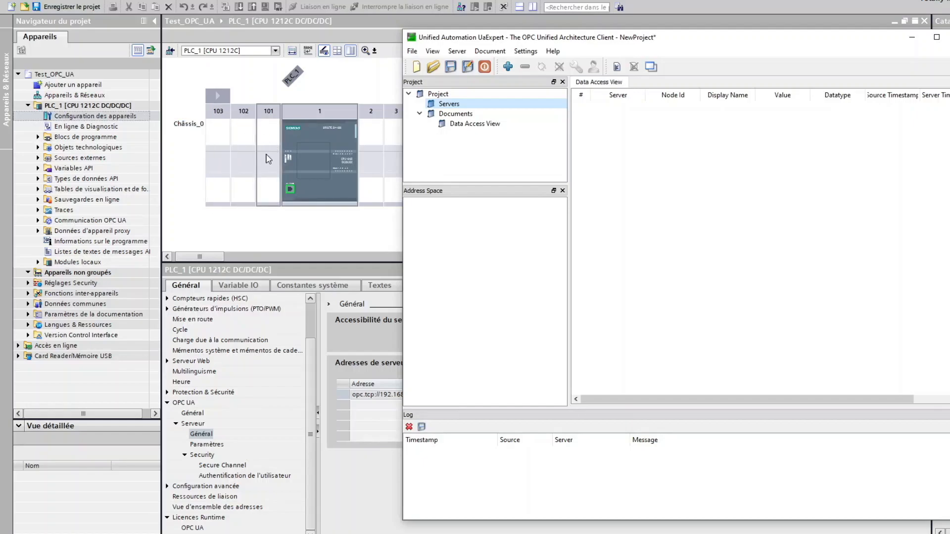
Step: Add a custom discovery server in UaExpert with the copied URL opc.tcp://192.168.3.1:4840
left_click(508, 67)
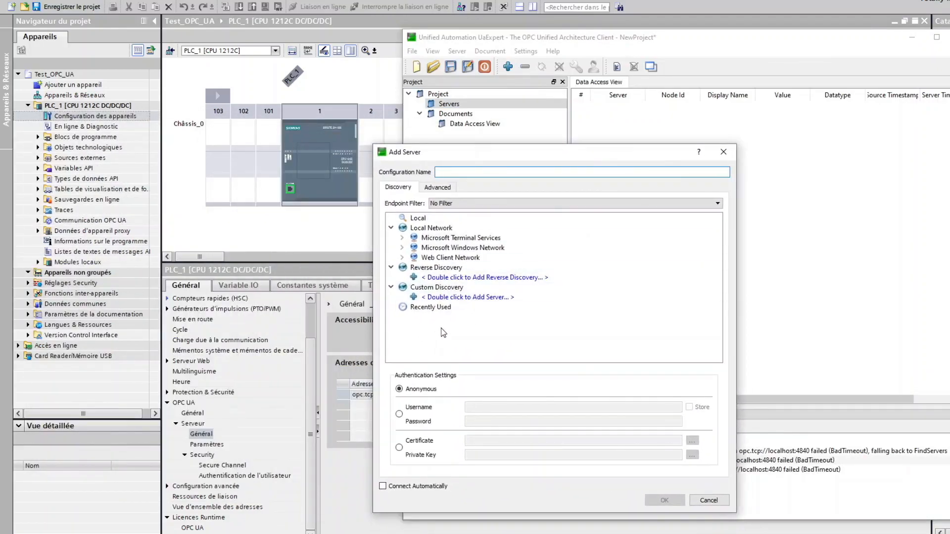
double_click(443, 298)
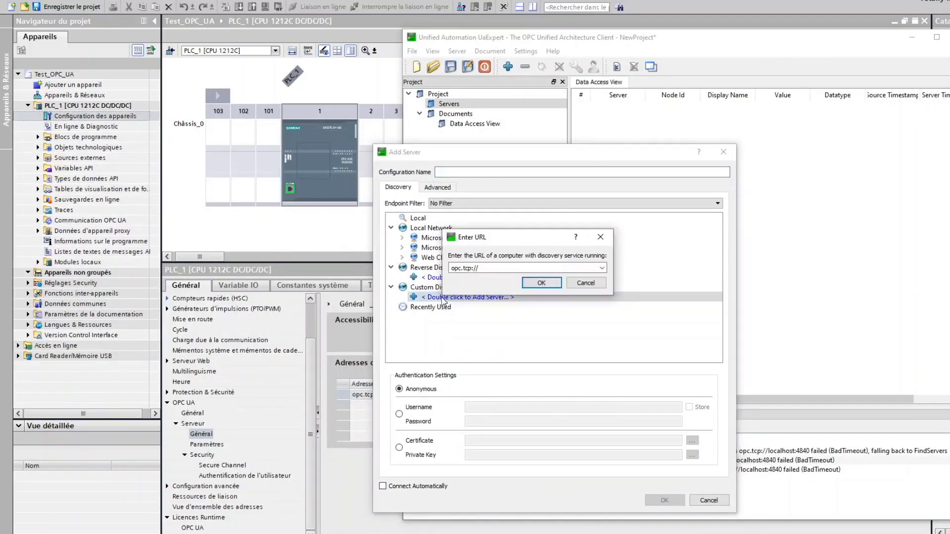
left_click_drag(488, 268, 418, 268)
key("ctrl+v")
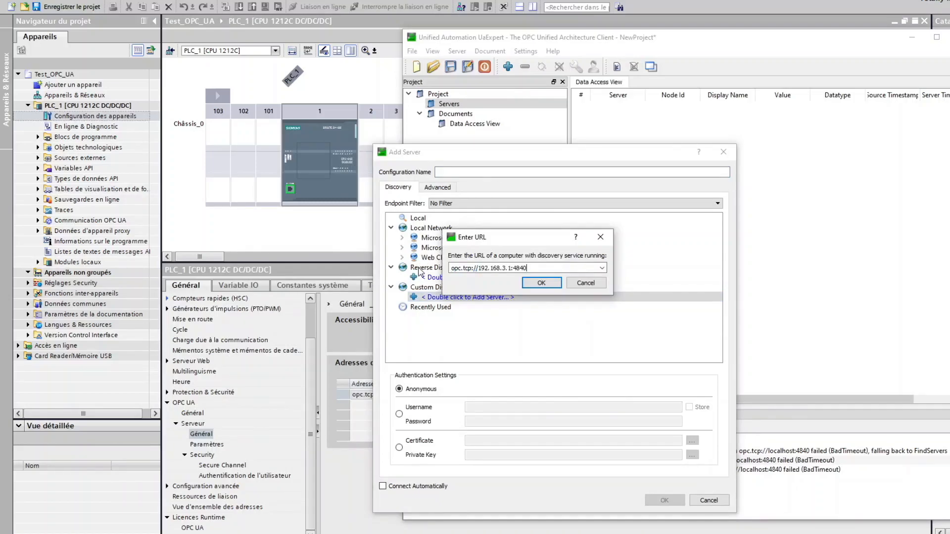
double_click(472, 267)
left_click_drag(475, 269, 509, 271)
left_click(517, 268)
left_click(540, 283)
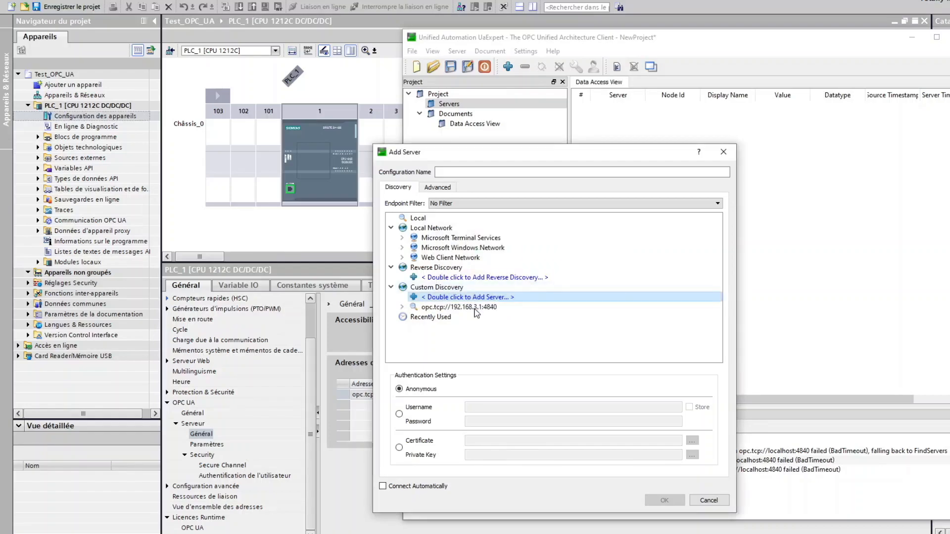
Step: Expand the custom discovery entry opc.tcp://192.168.3.1:4840 to examine the discovered server, and close the server dialog without adding it
left_click(402, 307)
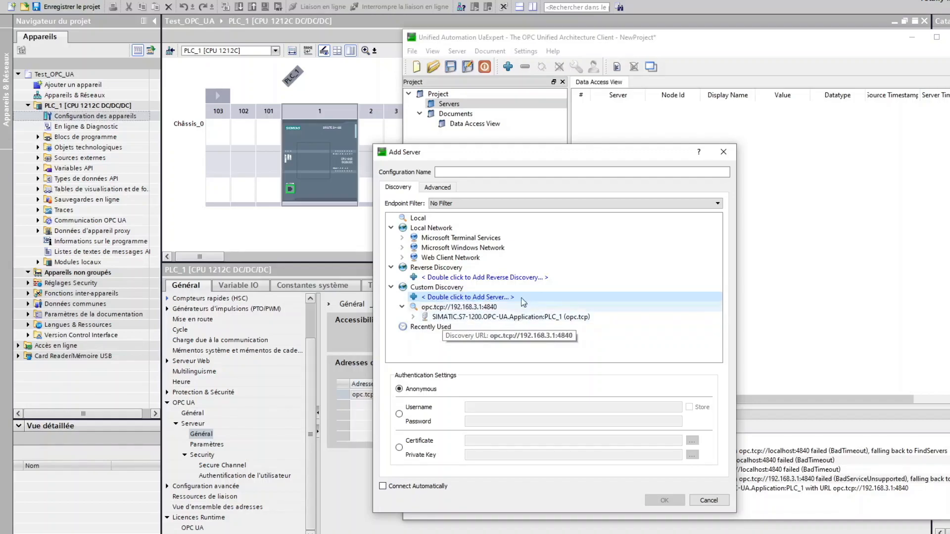
left_click_drag(445, 152, 628, 150)
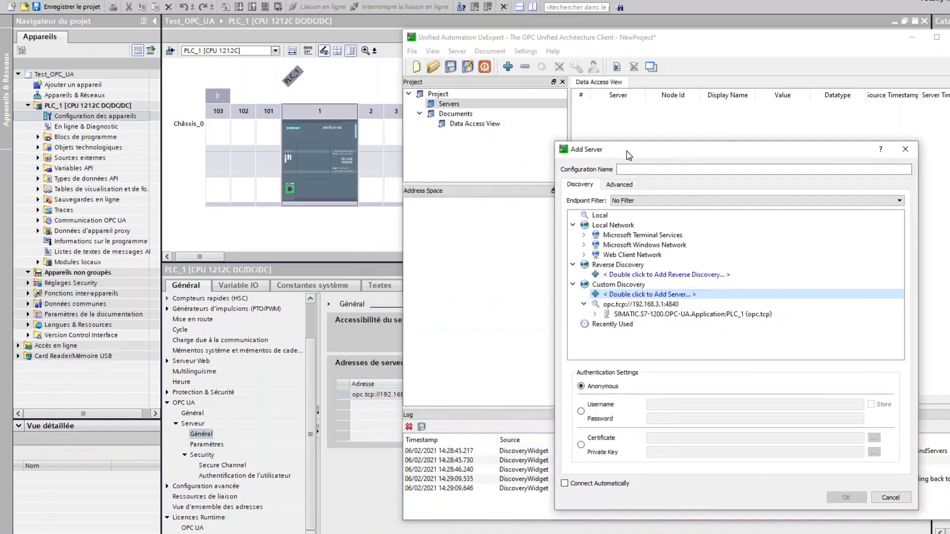
left_click(491, 38)
left_click(891, 497)
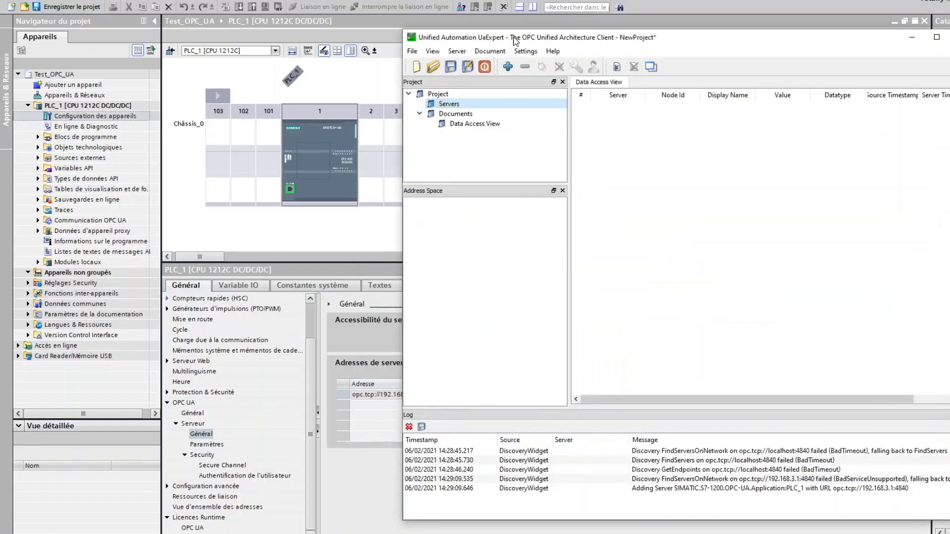
Step: Move the UaExpert window aside and check the application name in PLC_1's general OPC UA properties in TIA Portal
left_click_drag(515, 37, 628, 37)
left_click(201, 414)
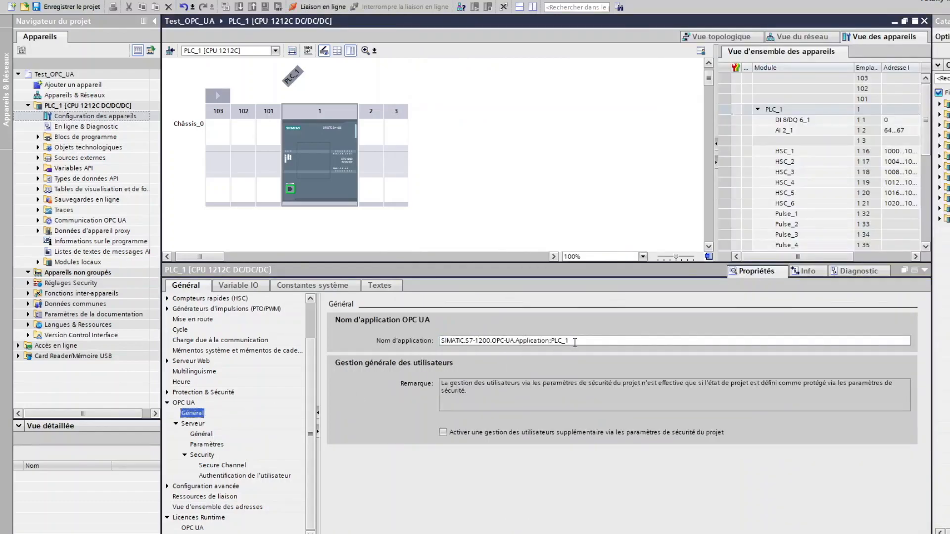
left_click(446, 341)
left_click_drag(572, 341, 425, 341)
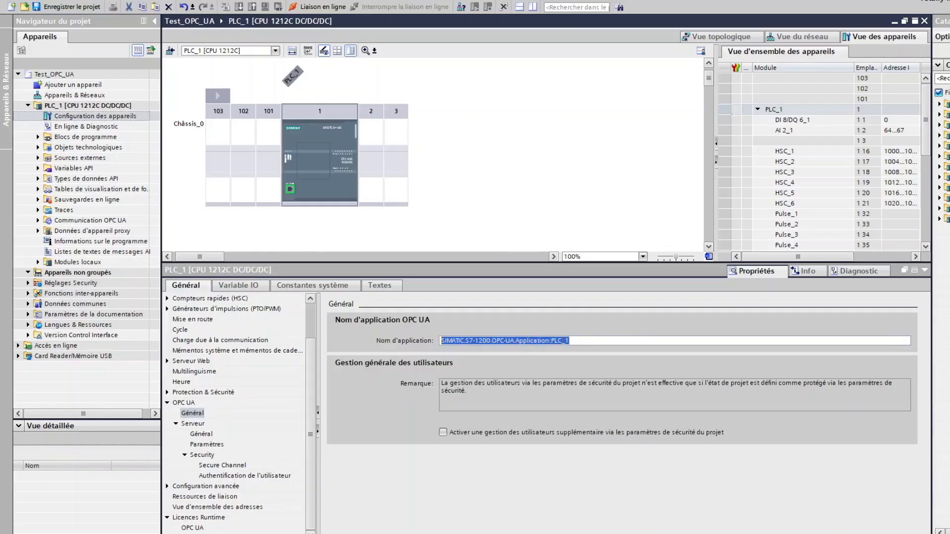
Step: Switch to UaExpert and add the discovered PLC_1 server using its None - None endpoint with anonymous authentication
key("alt+Tab")
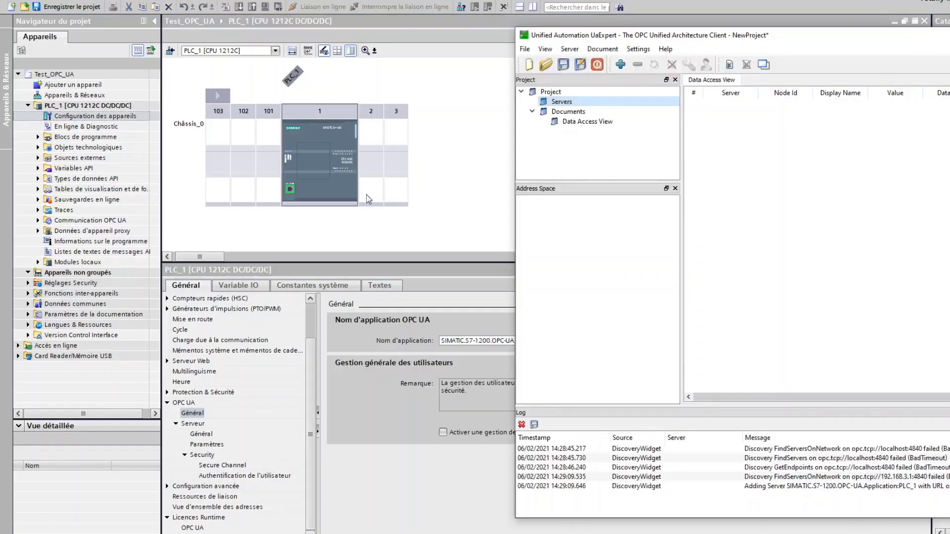
left_click(620, 64)
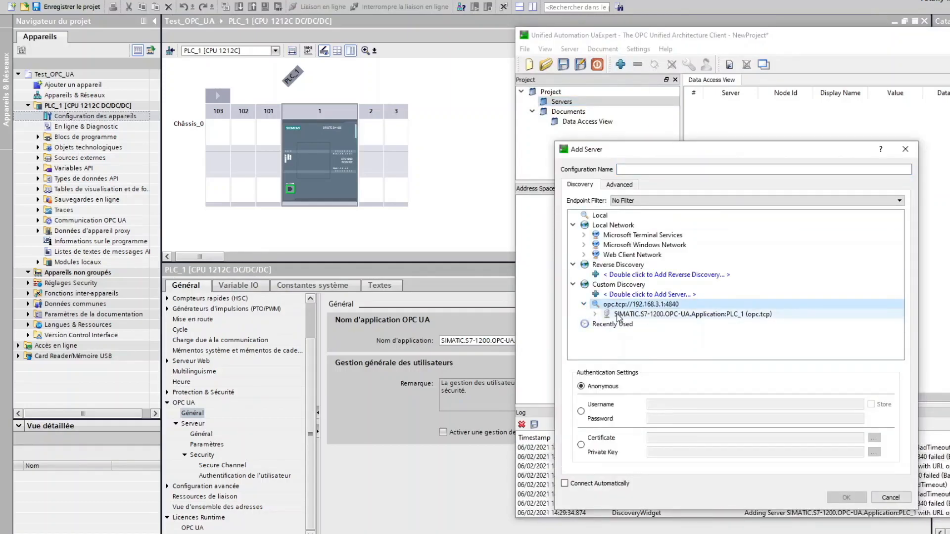
left_click(595, 315)
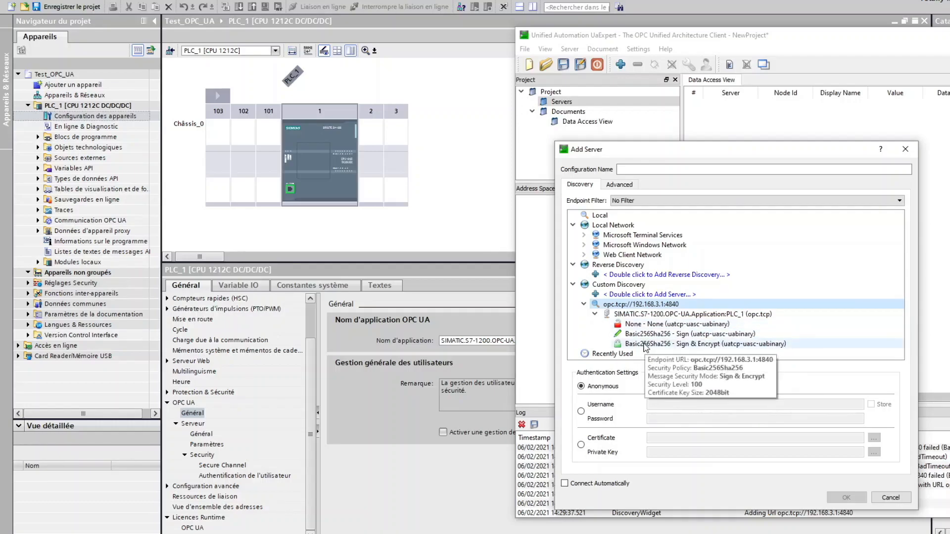
left_click(645, 326)
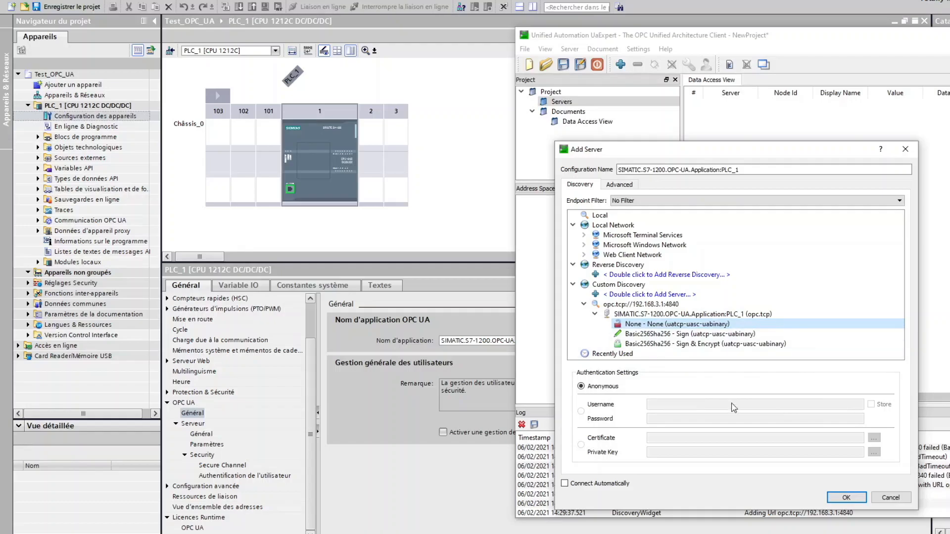
left_click(843, 497)
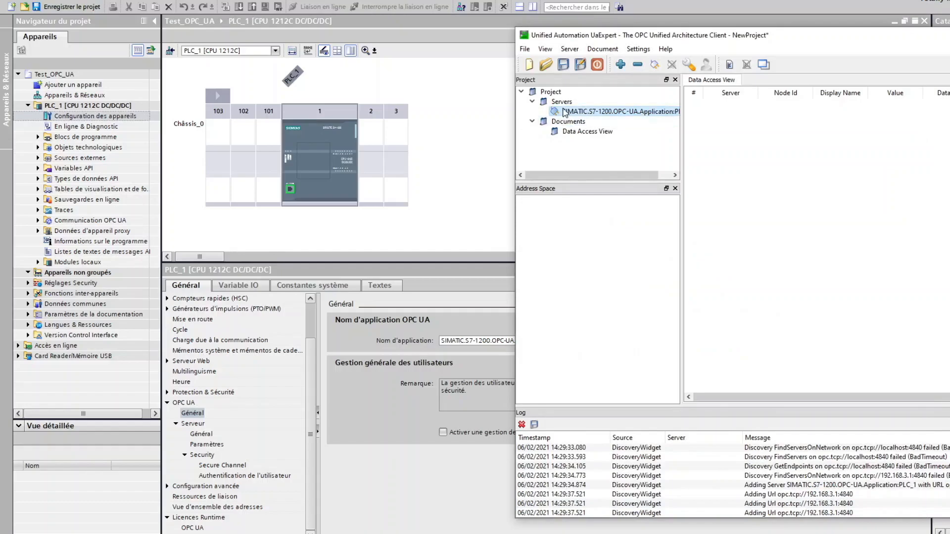
Step: Connect to the added PLC_1 server, trusting its certificate after reviewing the validity date, organization and issuer name
left_click(627, 112)
left_click(654, 66)
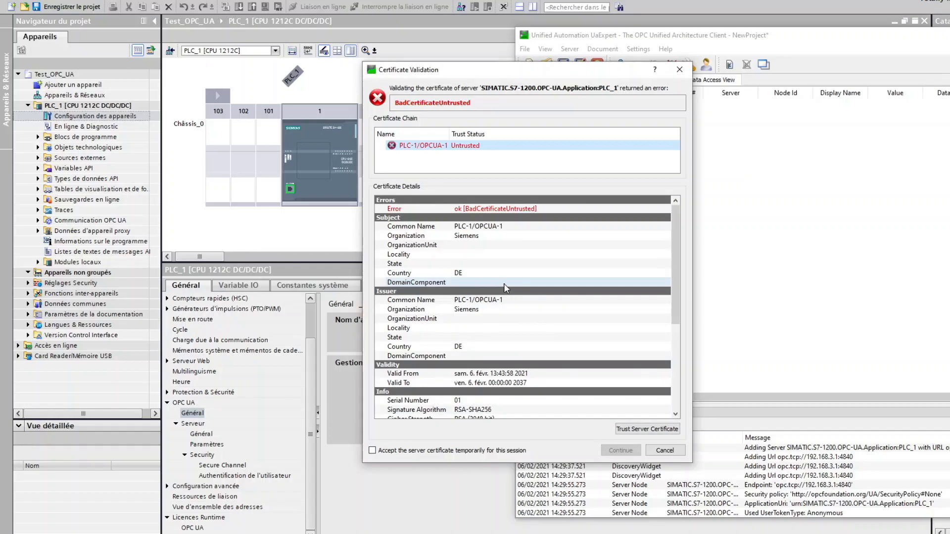
left_click(507, 383)
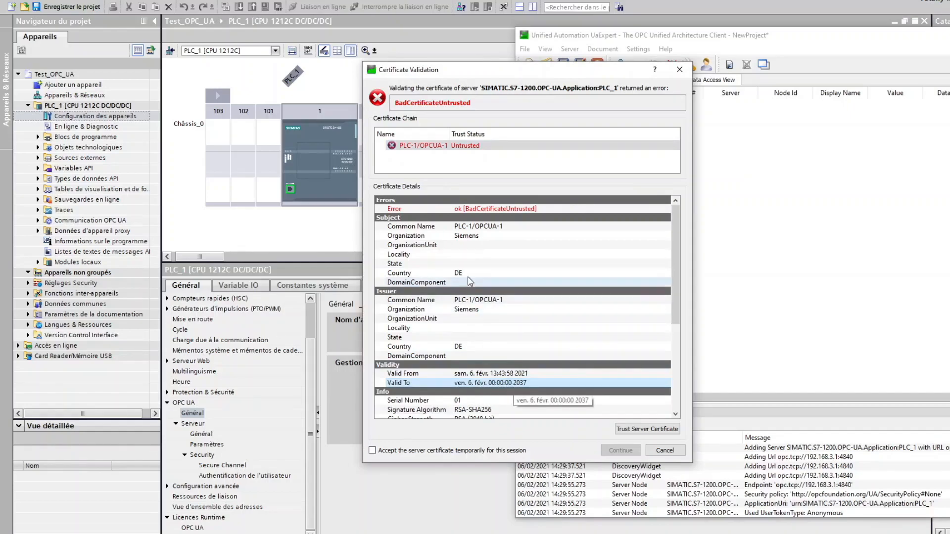
left_click(470, 237)
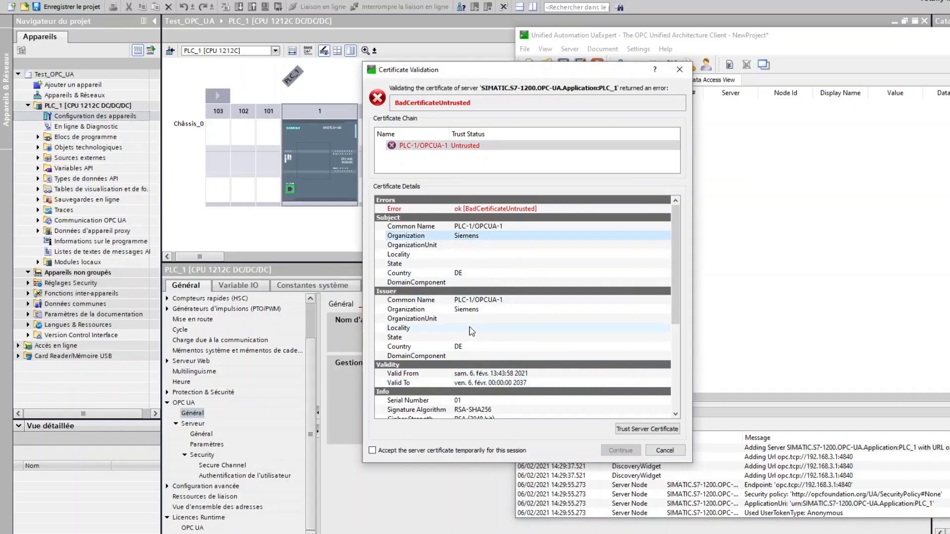
left_click(465, 301)
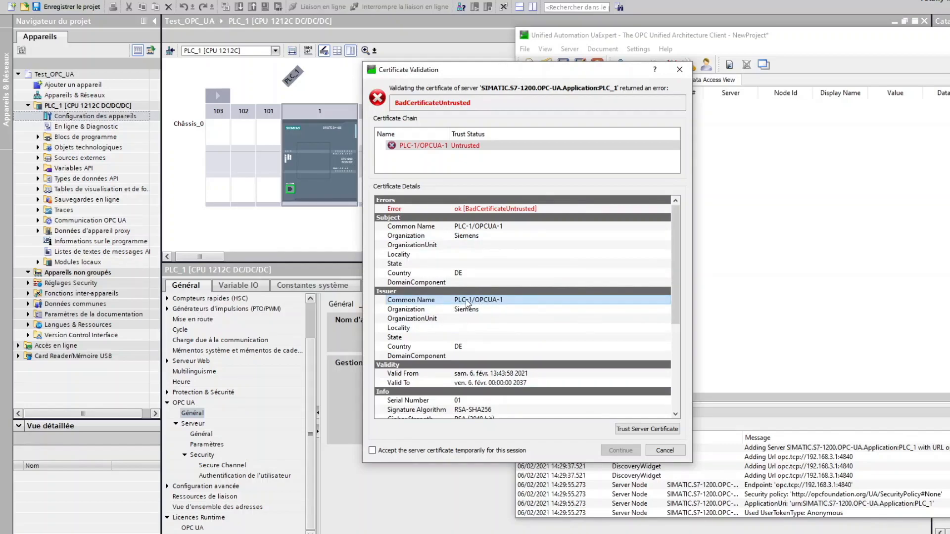
left_click(637, 432)
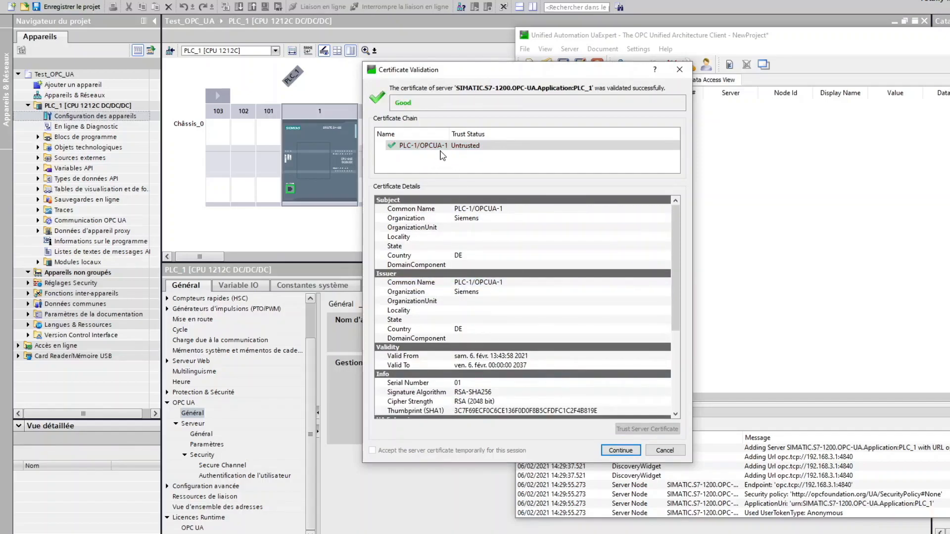
left_click(619, 450)
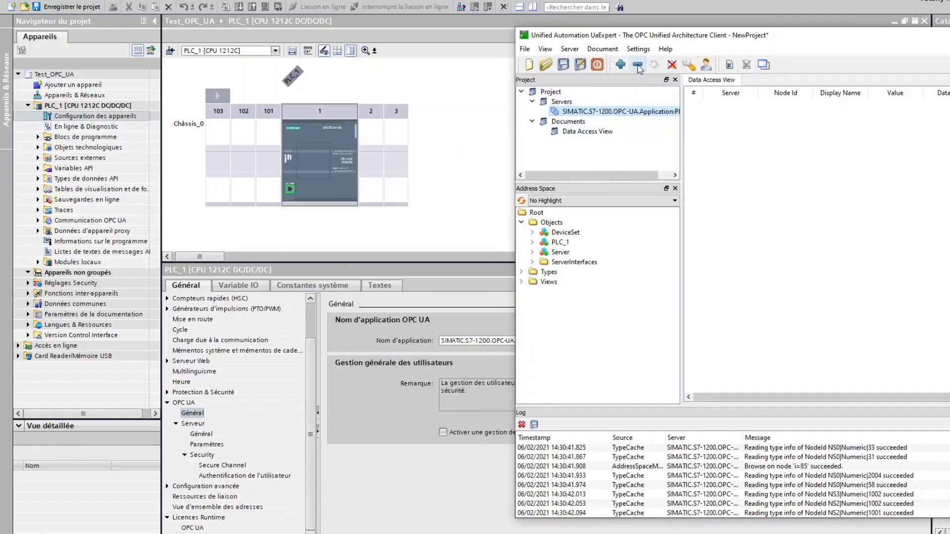
Step: Review the trusted PLC certificate and UaExpert's own certificate in the certificate manager, widening the status column, and close it
left_click(638, 49)
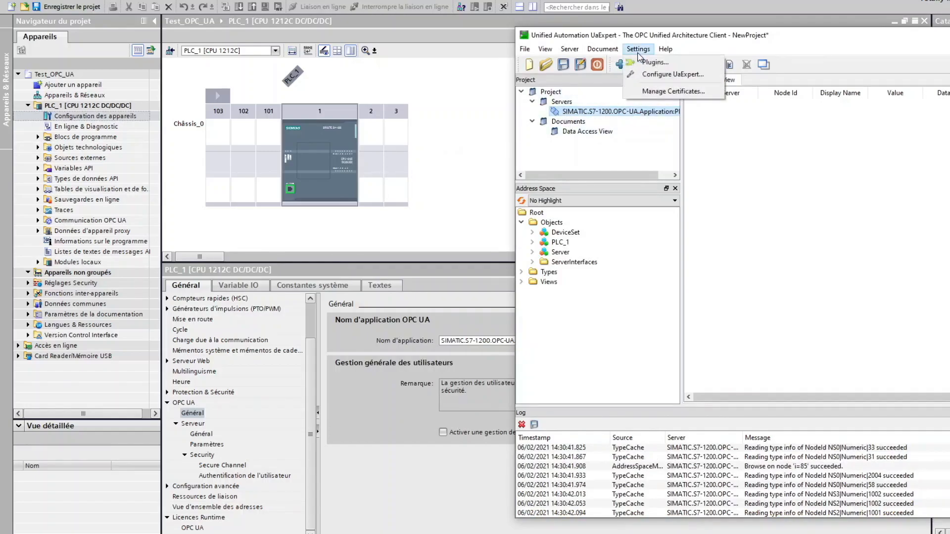
left_click(663, 92)
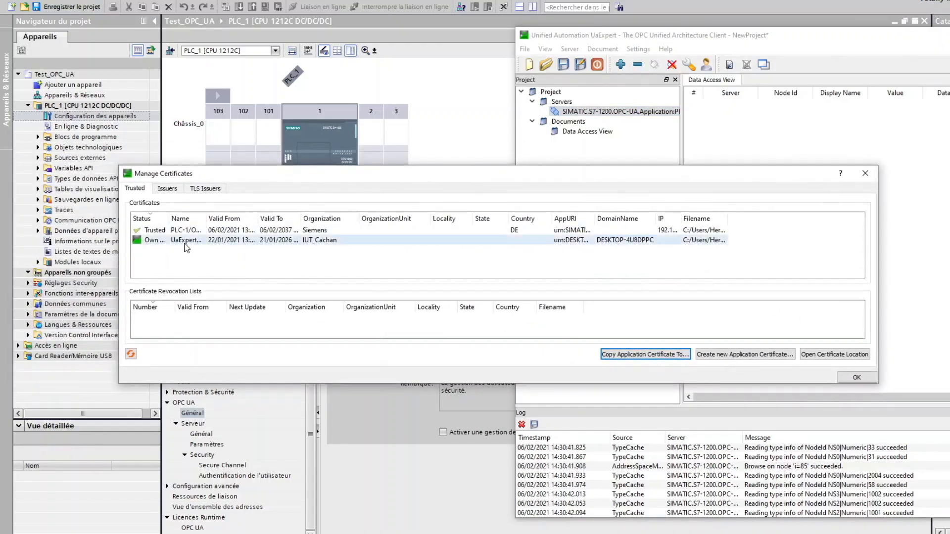
left_click_drag(168, 219, 234, 218)
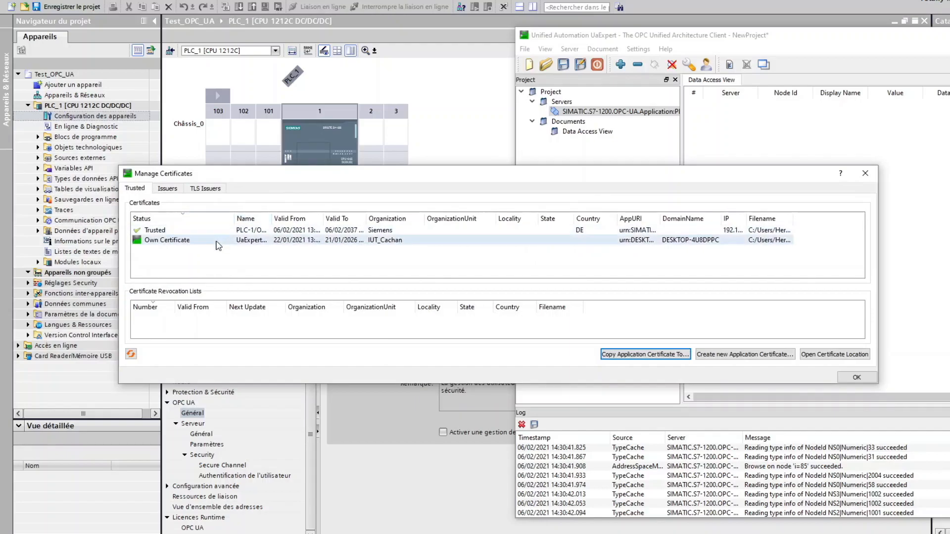
left_click(174, 231)
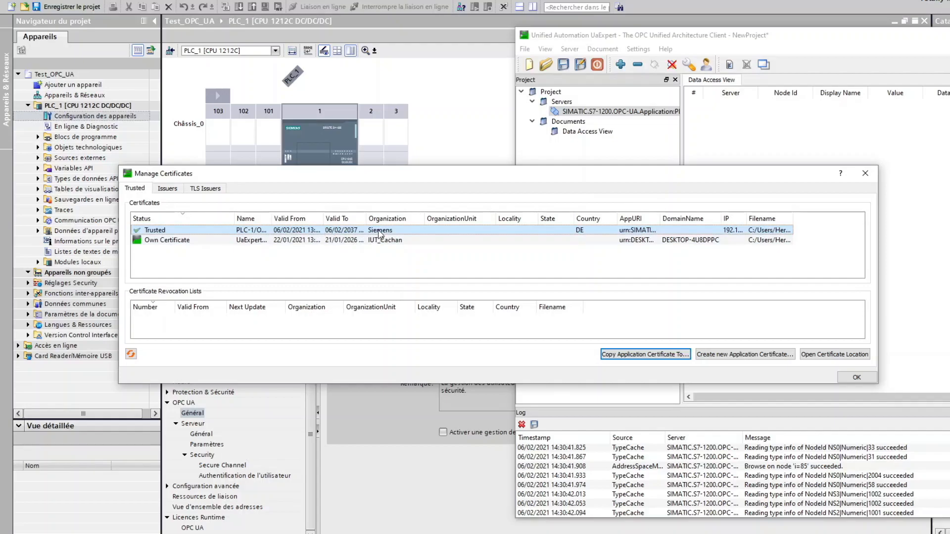
left_click(175, 241)
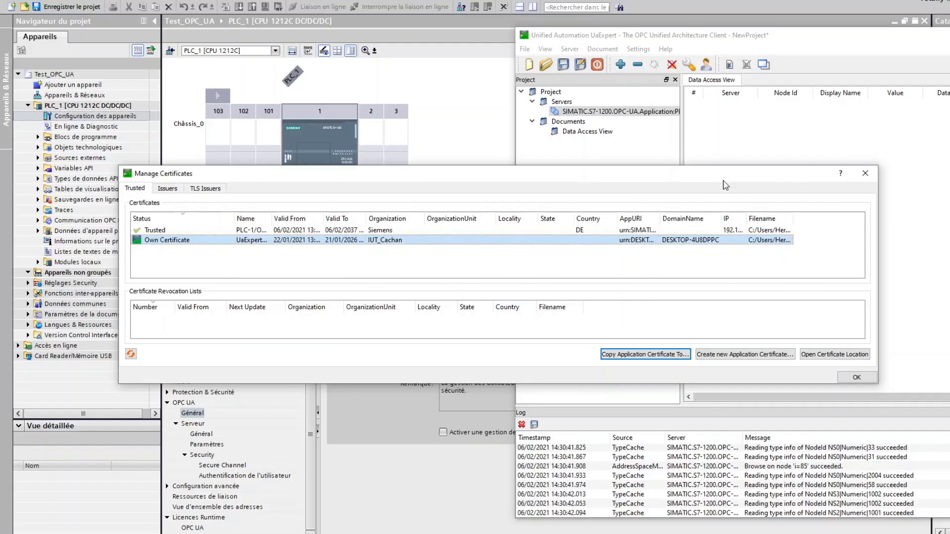
left_click(854, 378)
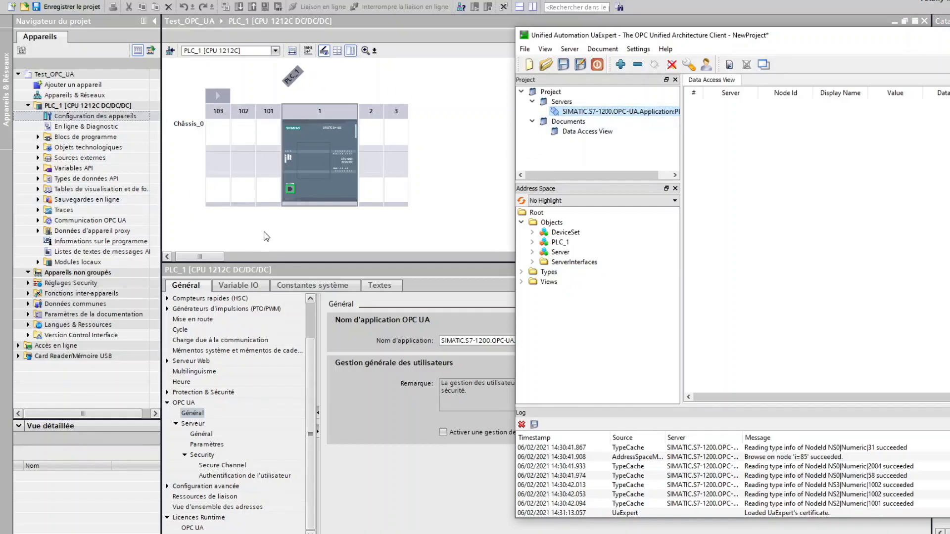
Step: Switch to TIA Portal and add a server interface of type Interface with the default name Interface serveur_1 to PLC_1's OPC UA communication
left_click_drag(656, 41, 861, 48)
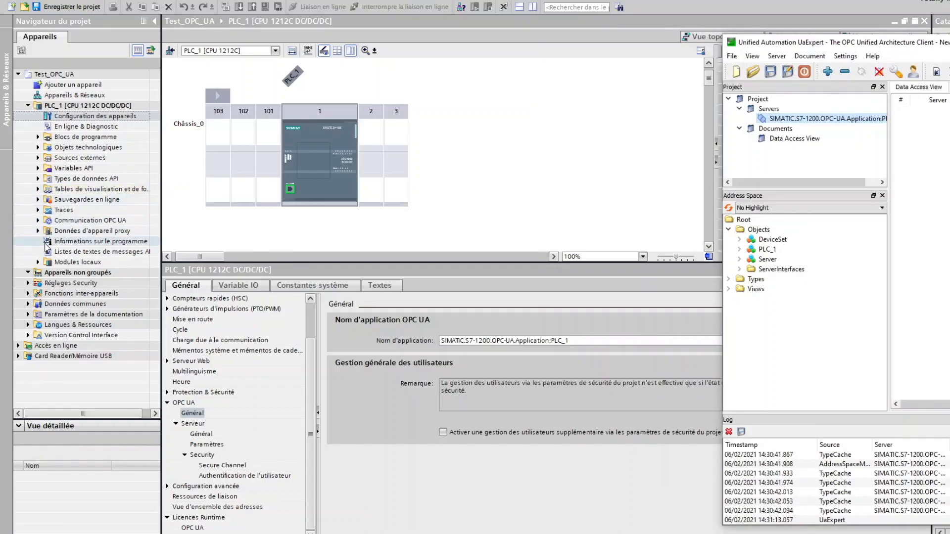
double_click(61, 218)
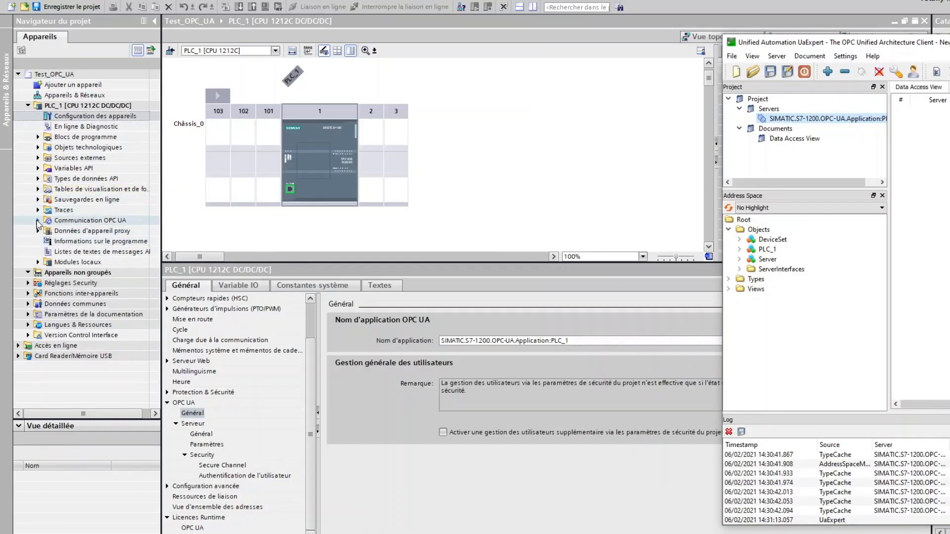
left_click(48, 231)
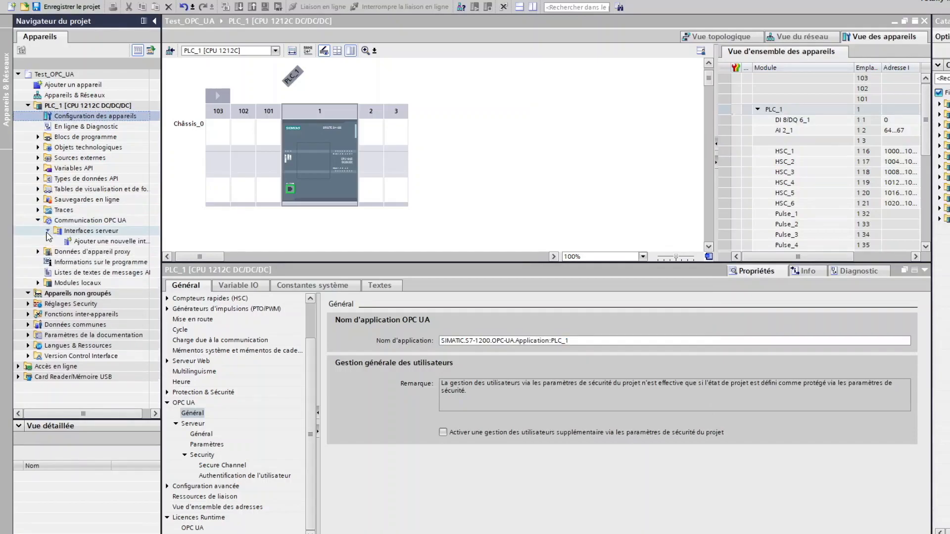
left_click(122, 244)
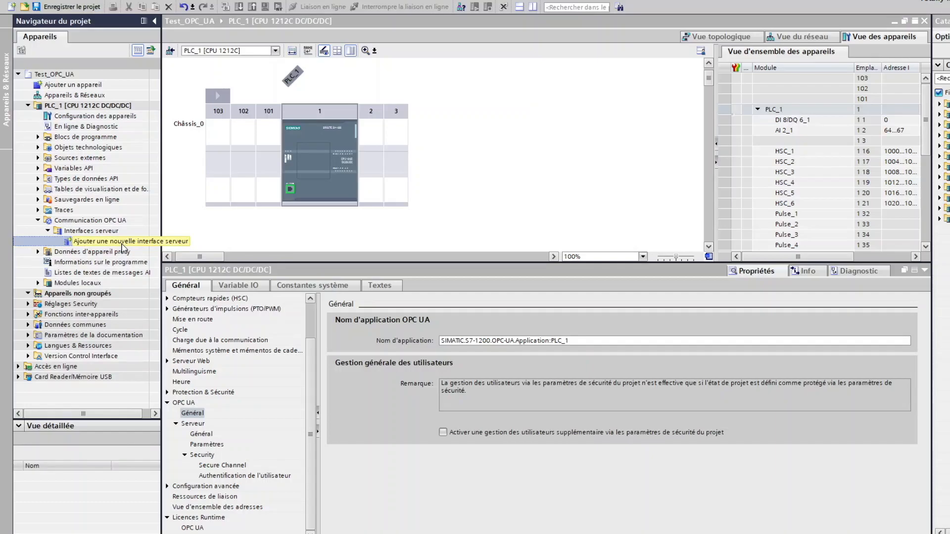
double_click(122, 242)
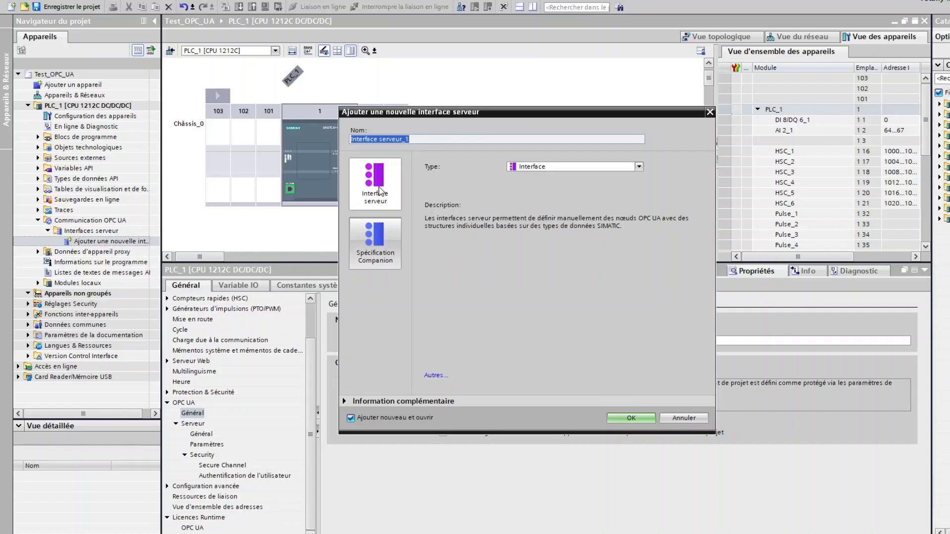
left_click(384, 189)
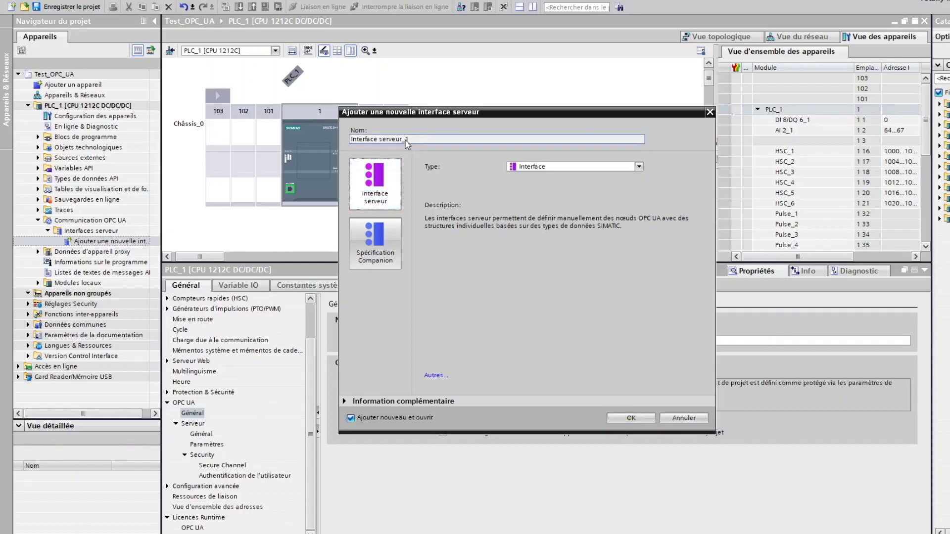
left_click(615, 421)
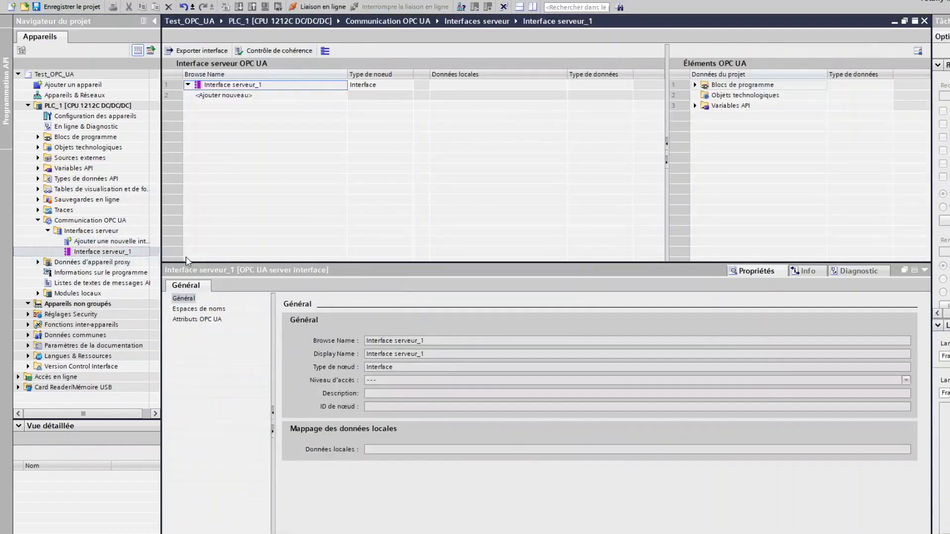
left_click(97, 253)
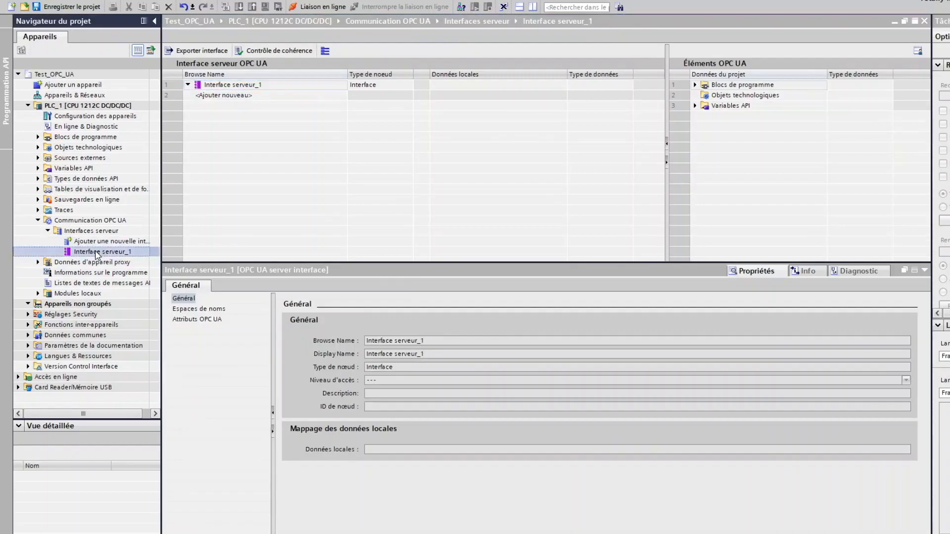
left_click(198, 85)
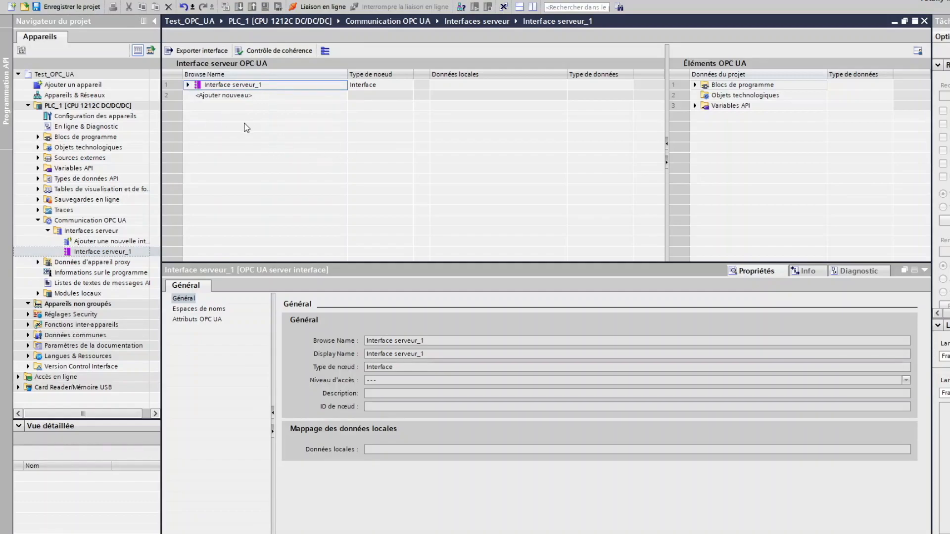
Step: Inspect the Valeur_Test variable in the DB_OPC_UA data block and open the Main [OB1] program block
left_click(38, 138)
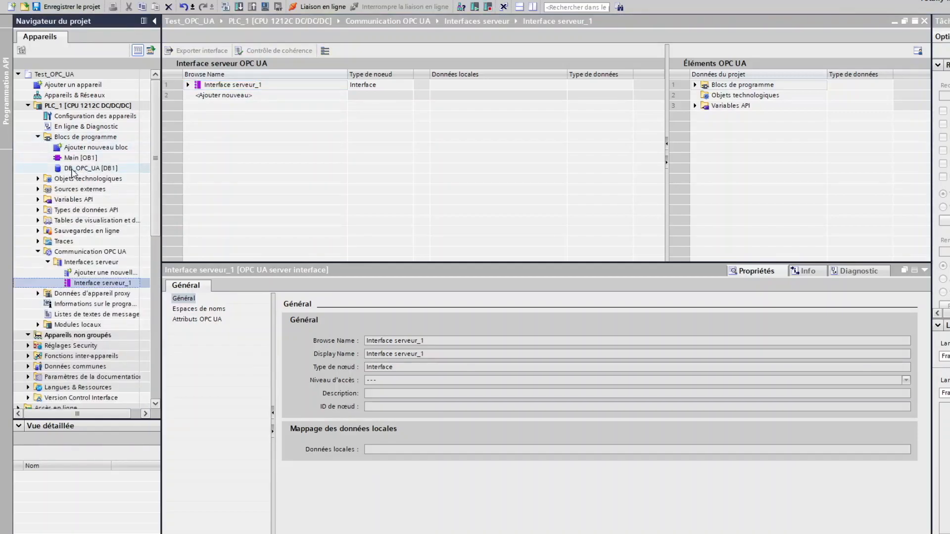
left_click(72, 171)
double_click(86, 171)
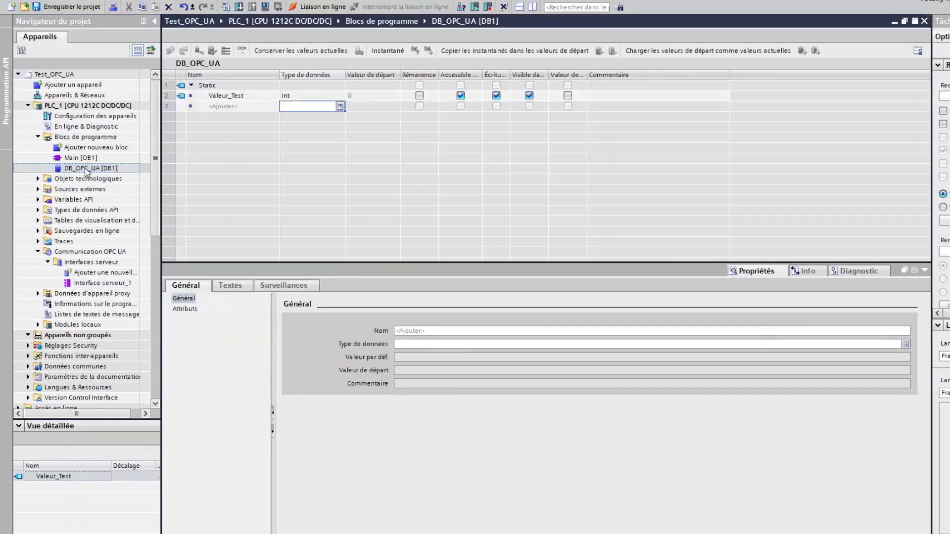
left_click(241, 99)
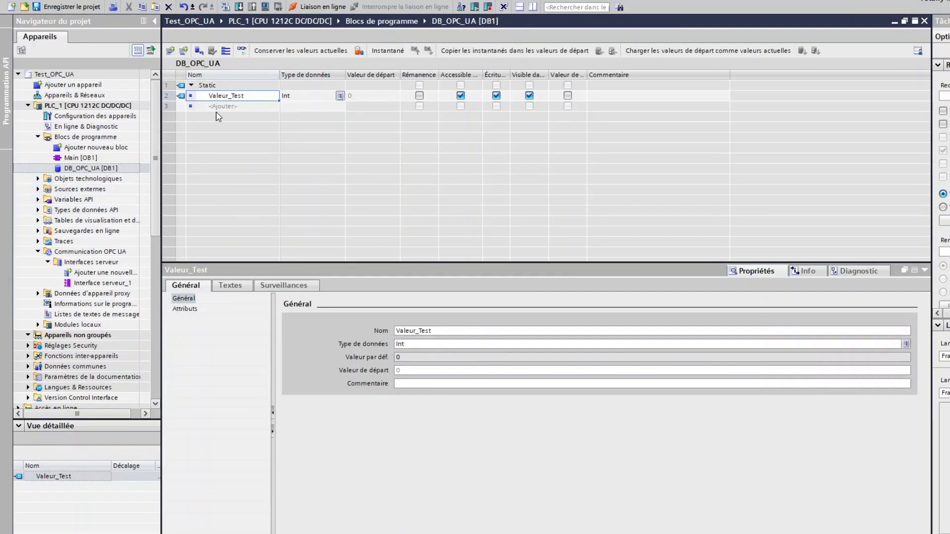
double_click(77, 158)
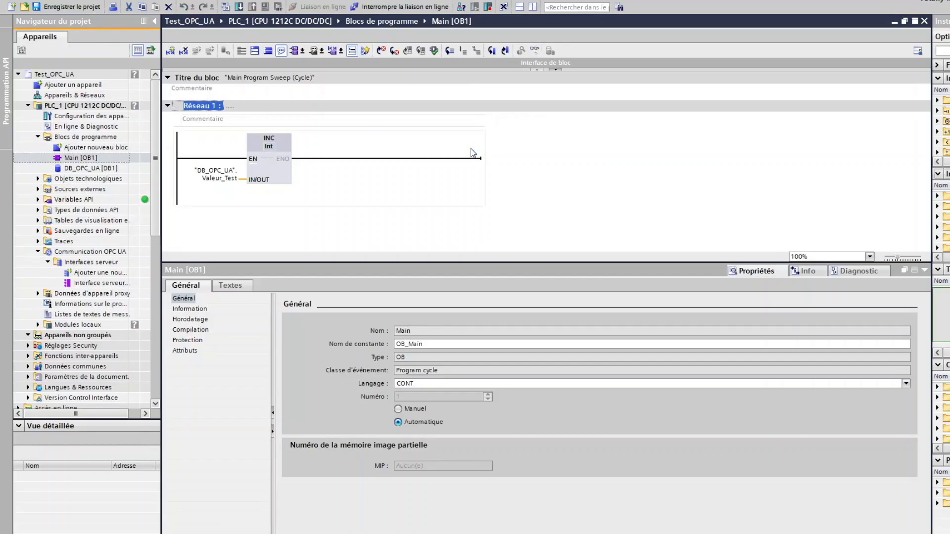
Step: Monitor the INC instruction on Valeur_Test online in Main [OB1], then disconnect the online link
key("ctrl+t")
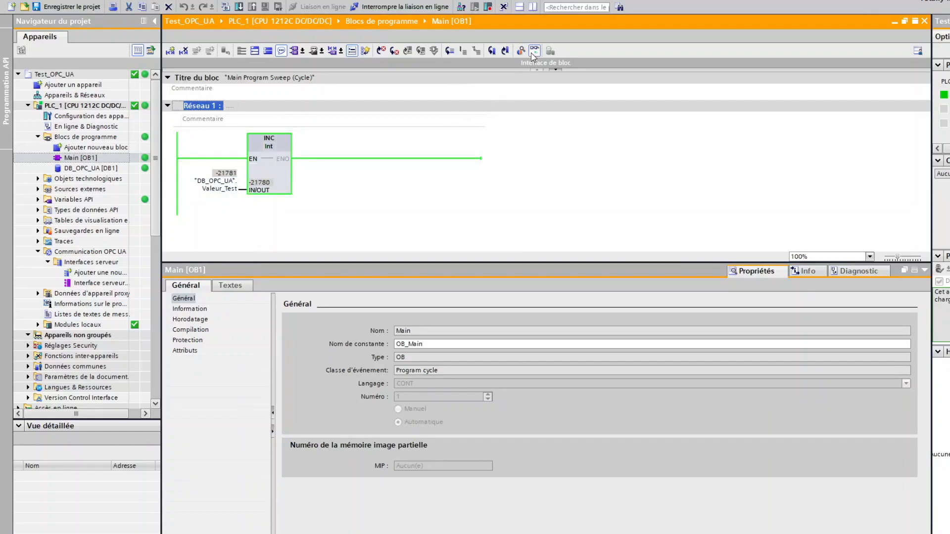
left_click(401, 6)
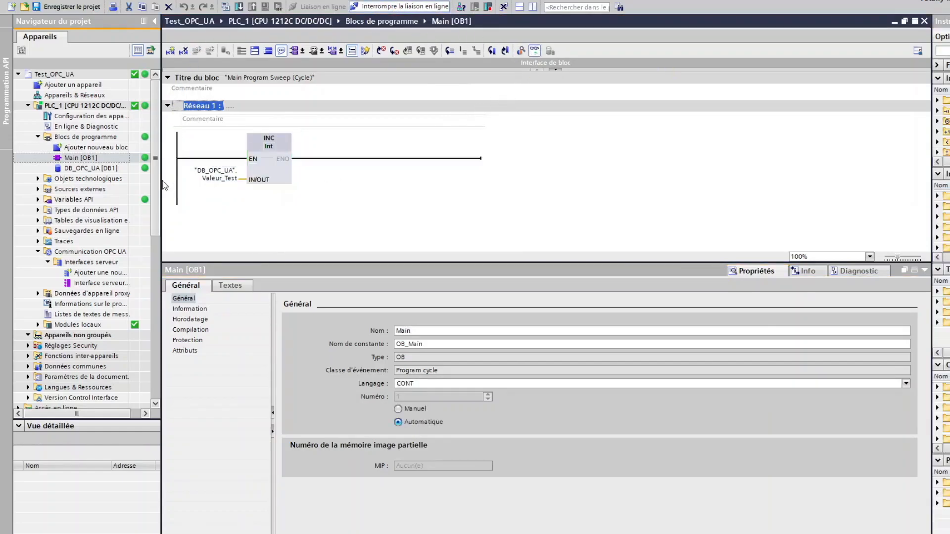
Step: Open Interface serveur_1, add Valeur_Test from the DB_OPC_UA block to the server interface, and select the new node
double_click(111, 285)
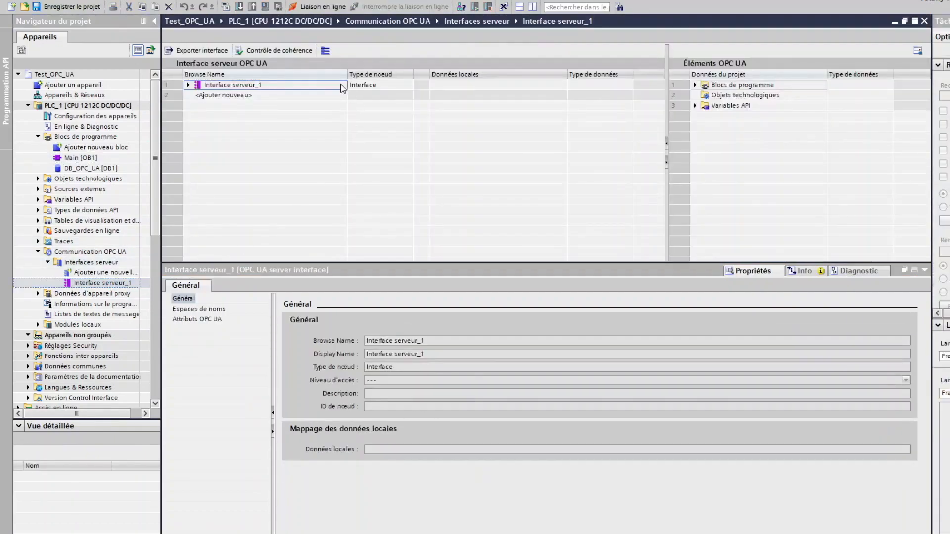
left_click(189, 85)
left_click(227, 95)
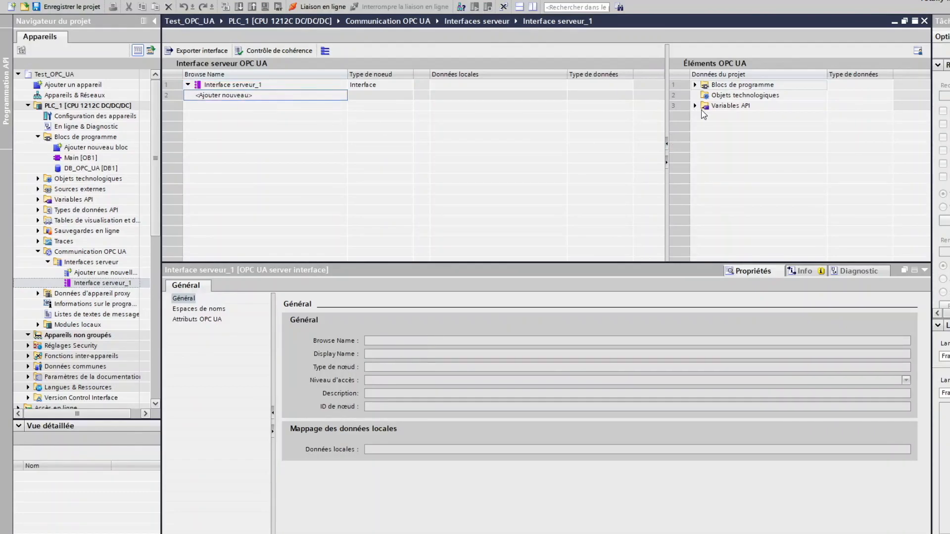
left_click(694, 85)
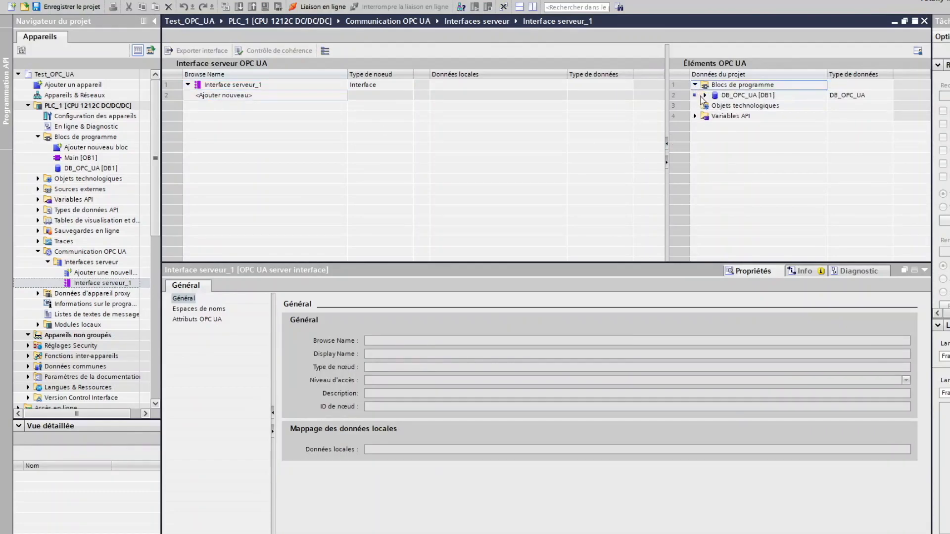
left_click(705, 95)
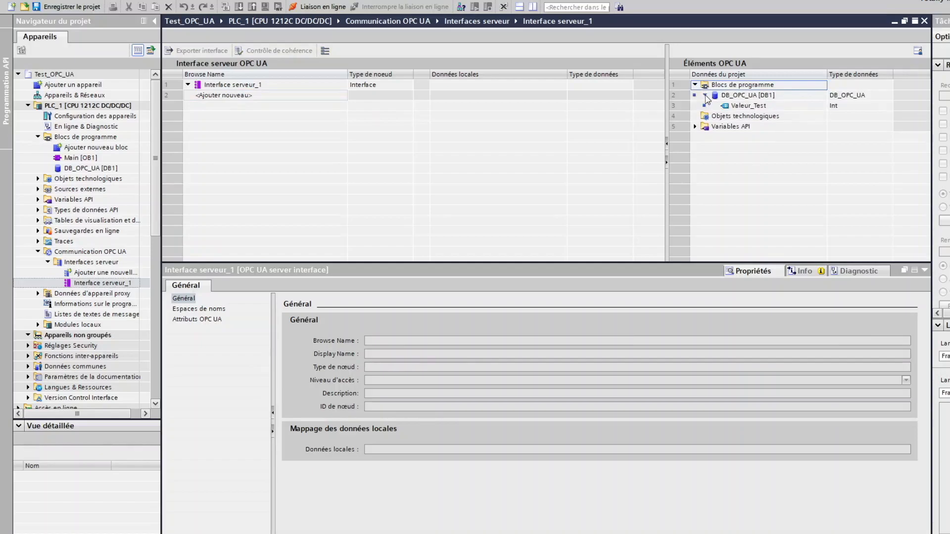
left_click(748, 108)
left_click_drag(750, 107, 249, 99)
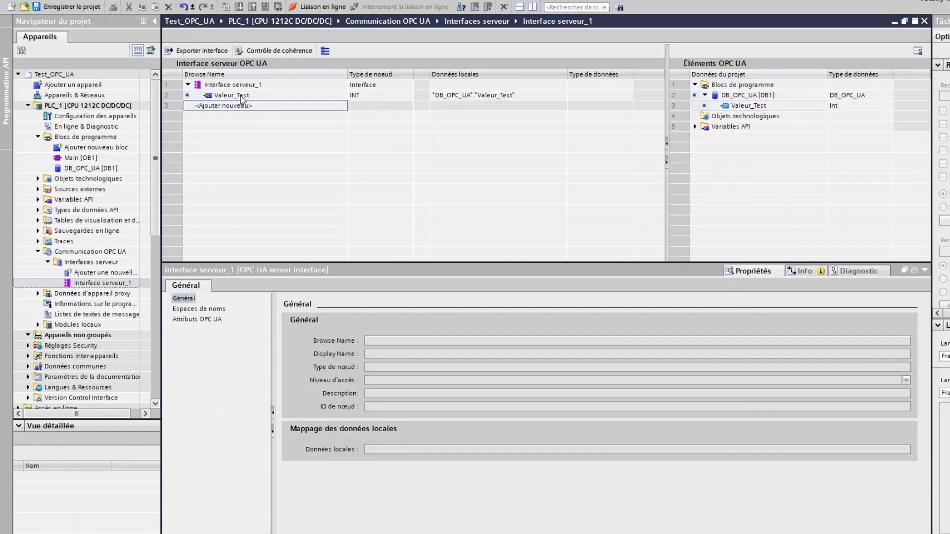
left_click(241, 96)
left_click(257, 93)
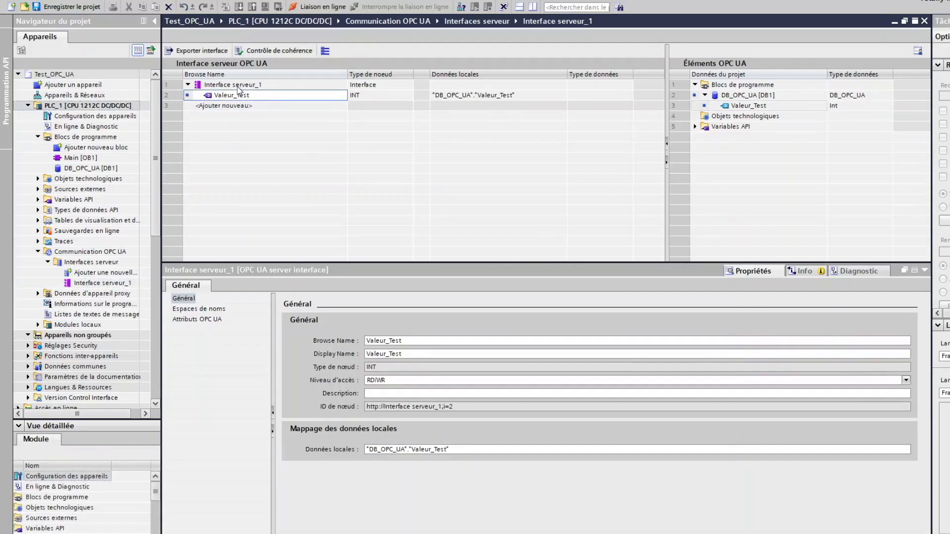
Step: Download the hardware configuration (changes only) to PLC_1, finish the loading dialog, and select the log entry for the server interfaces
right_click(106, 109)
mouse_move(193, 251)
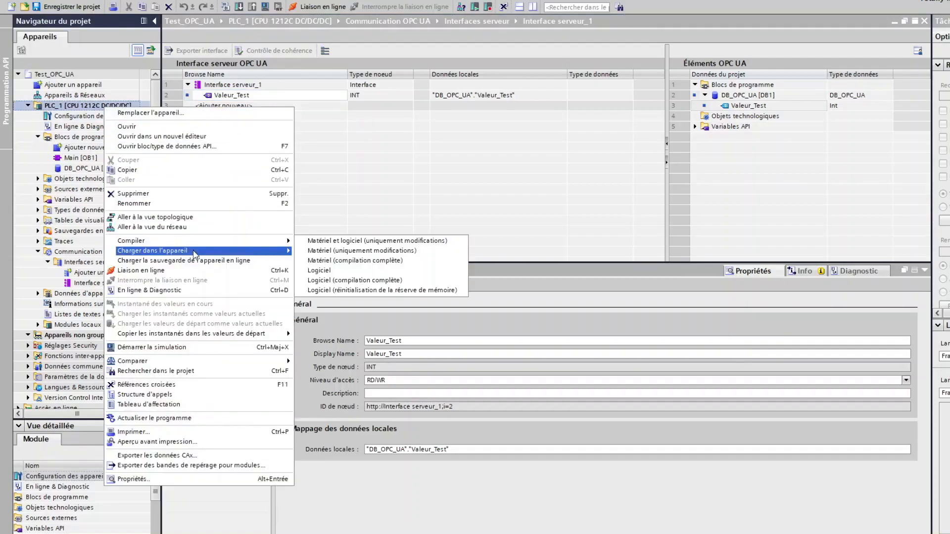
left_click(354, 252)
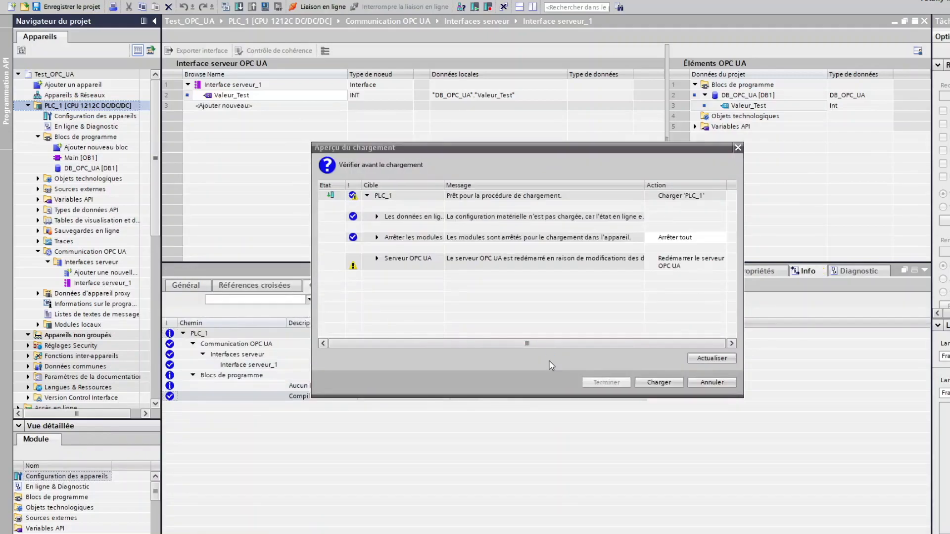
left_click(656, 386)
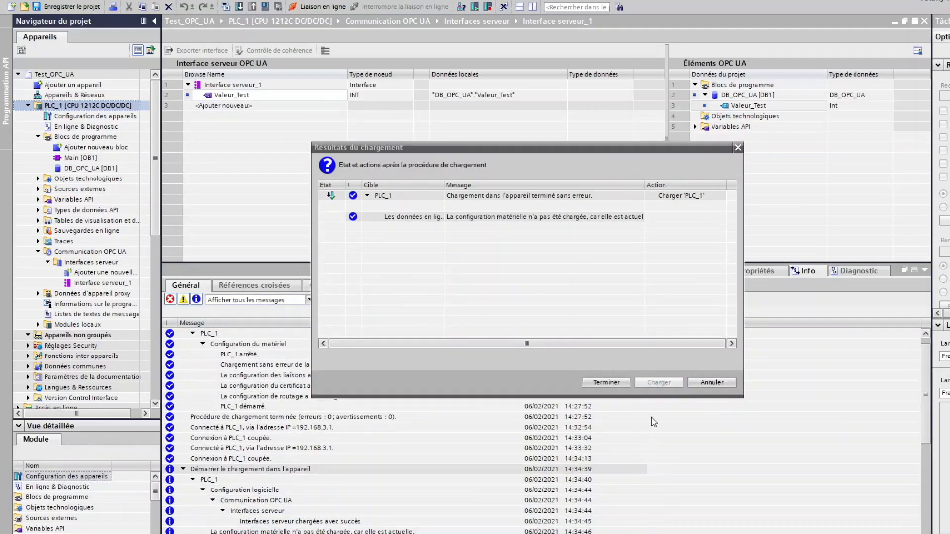
left_click(613, 381)
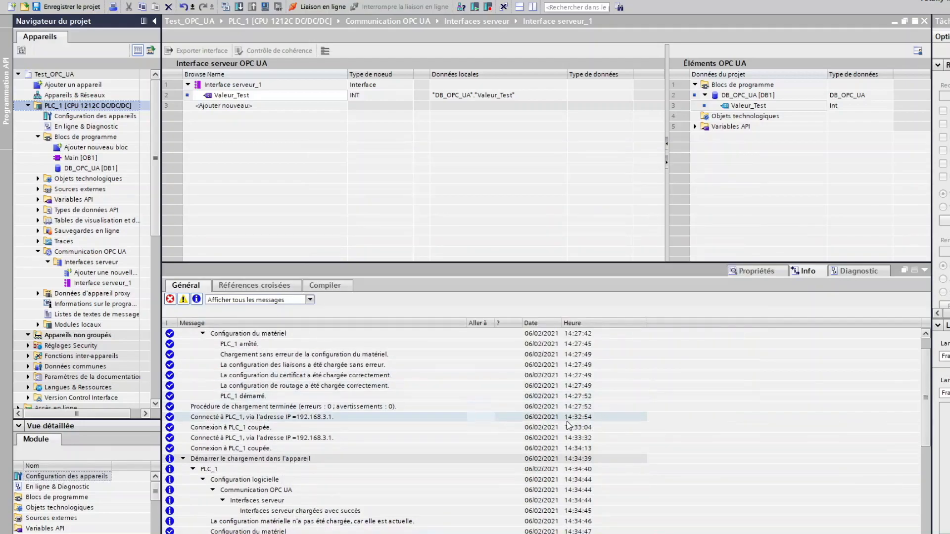
left_click(278, 515)
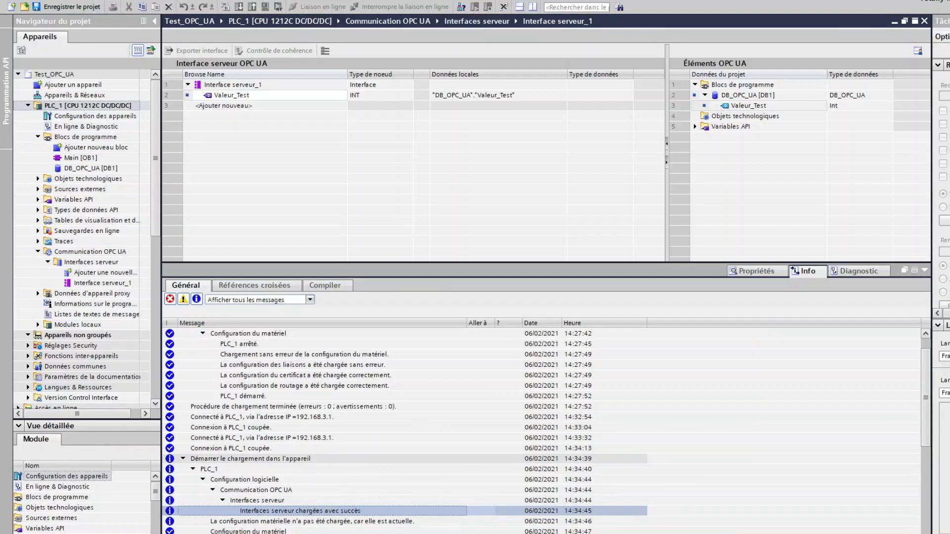
Step: Switch to UaExpert, refresh the address space, and add Valeur_Test from Interface serveur_1 to the Data Access View
key("alt+Tab")
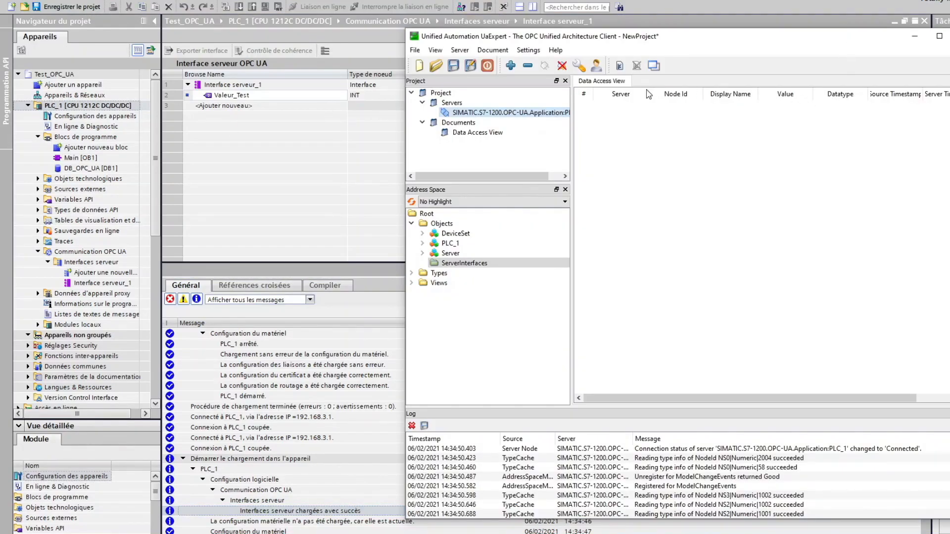
left_click(413, 202)
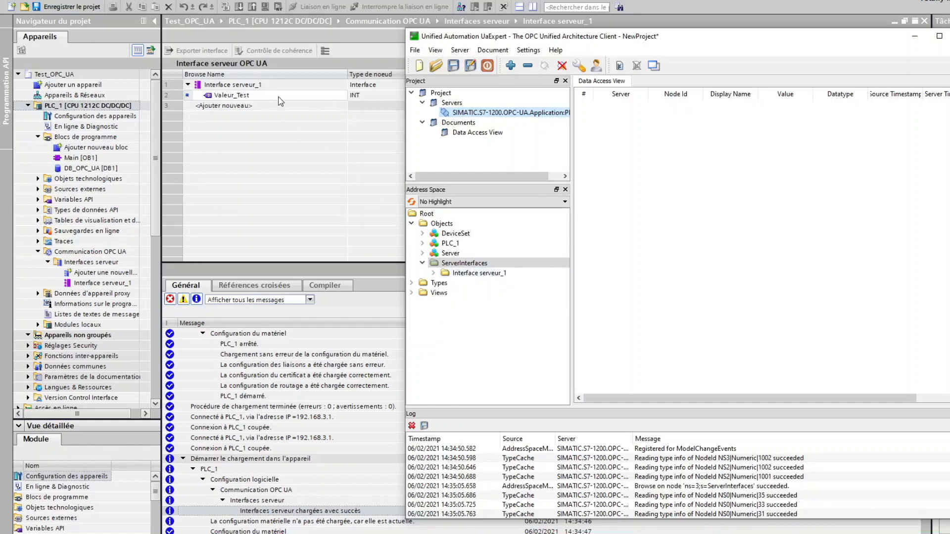
left_click(433, 273)
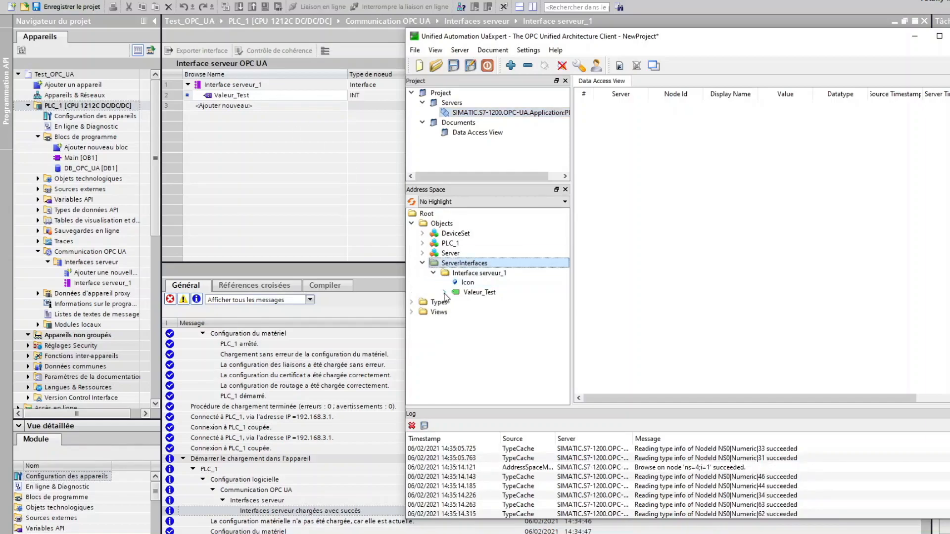
left_click_drag(482, 296, 645, 124)
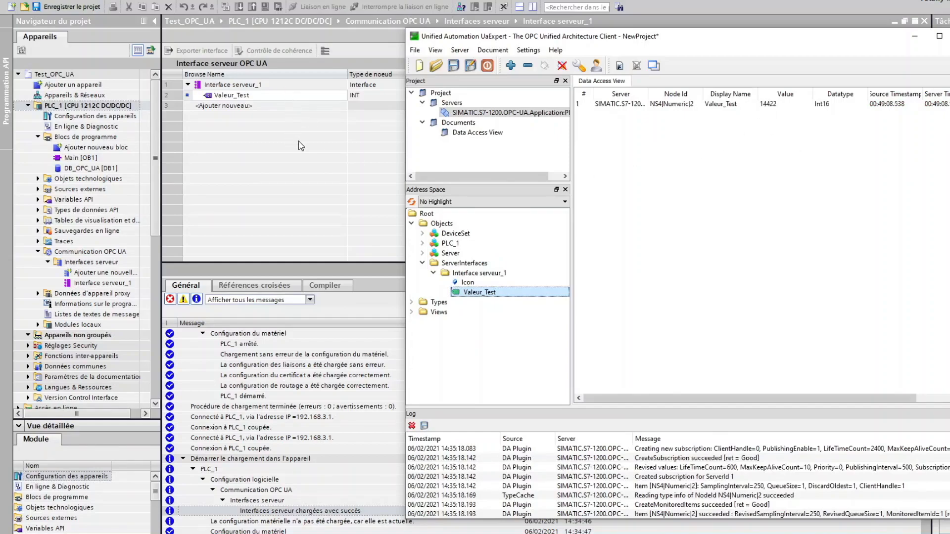
Step: Switch to TIA Portal to monitor Valeur_Test online in Main [OB1], and return to UaExpert to compare its value
left_click(84, 157)
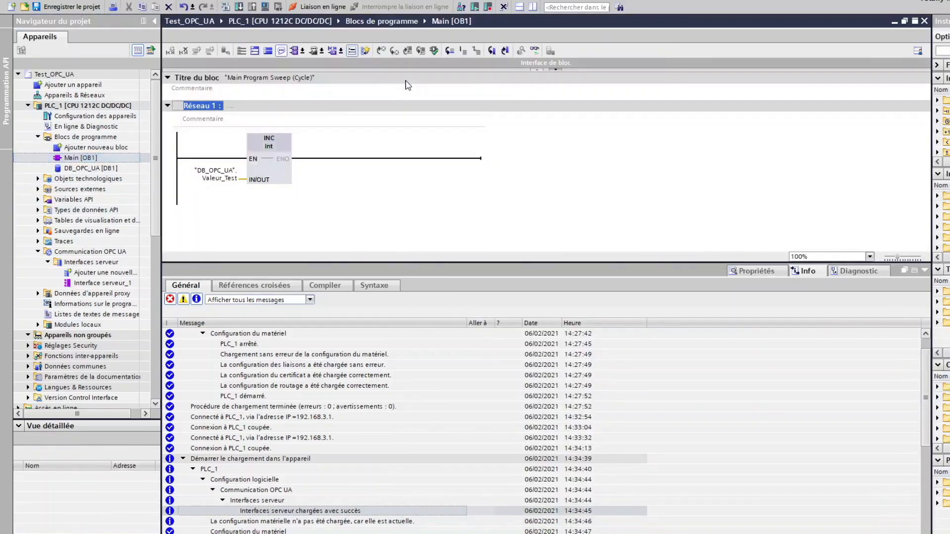
left_click(535, 50)
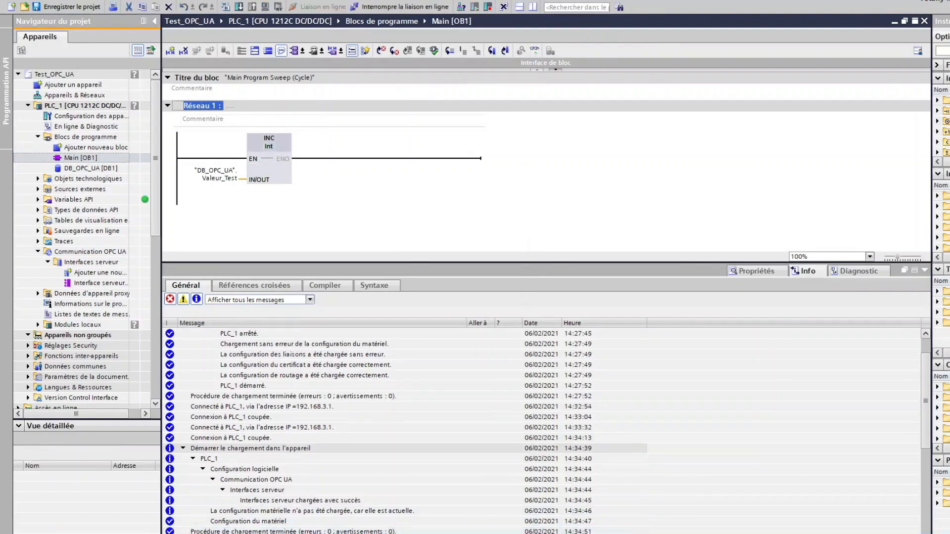
key("alt+Tab")
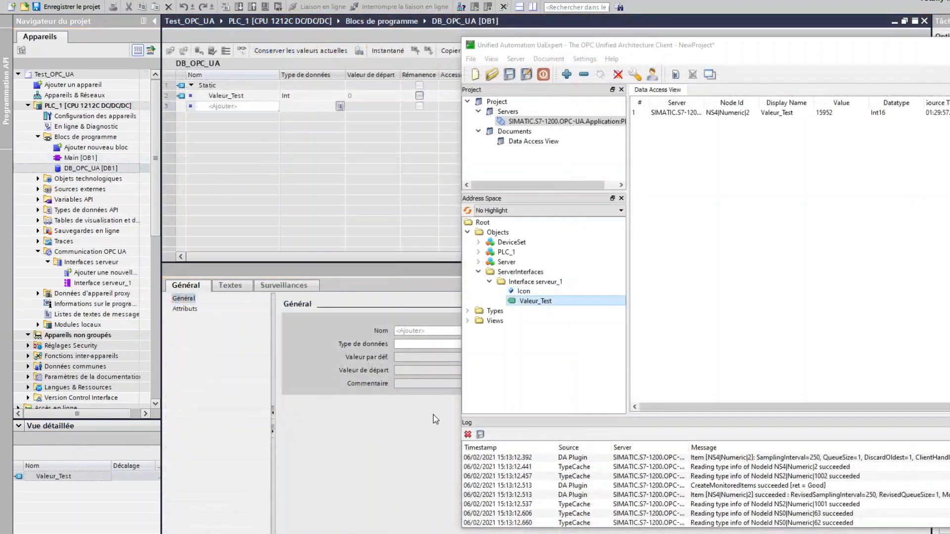
Step: Switch to TIA Portal and review the Valeur_Test node's properties in Interface serveur_1
left_click(417, 205)
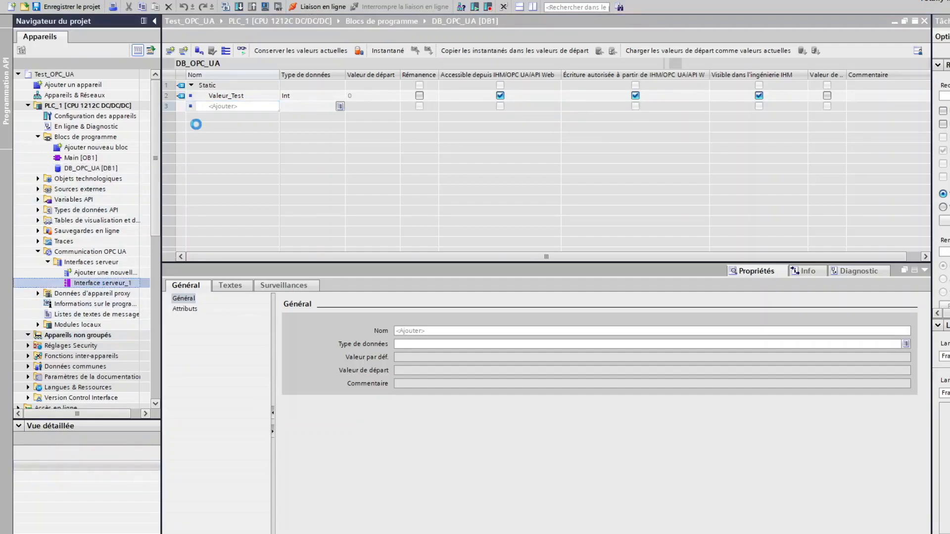
double_click(99, 283)
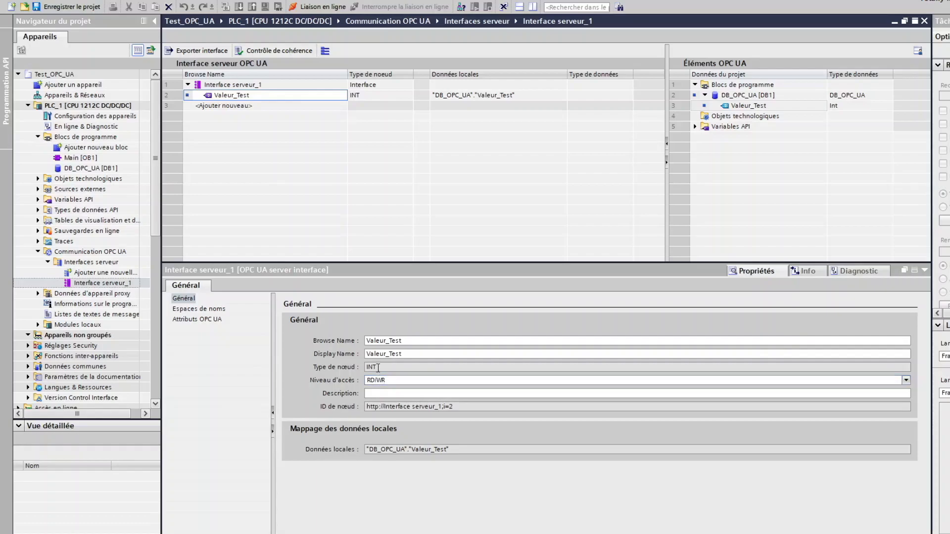
Step: Add a variable named Bool_Test with data type Bool to the DB_OPC_UA data block
left_click(91, 169)
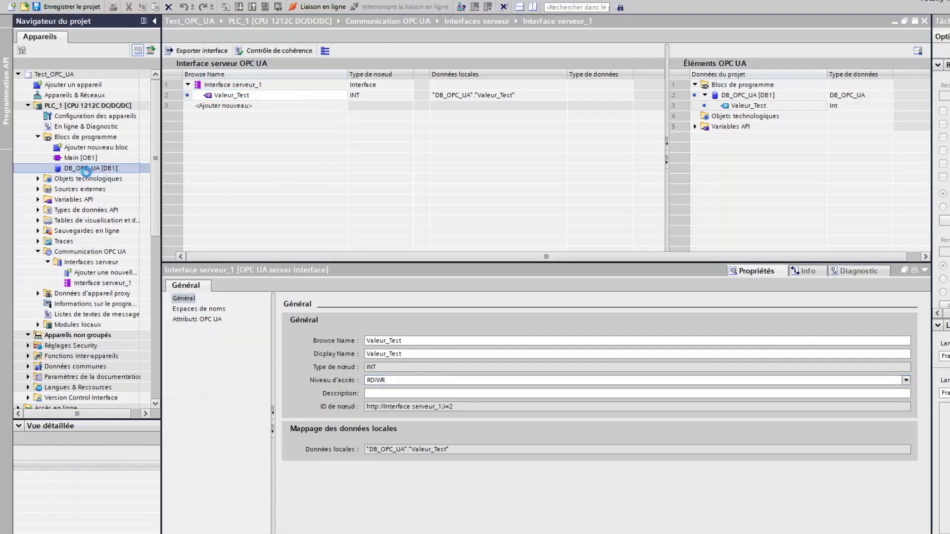
left_click(229, 99)
left_click(229, 106)
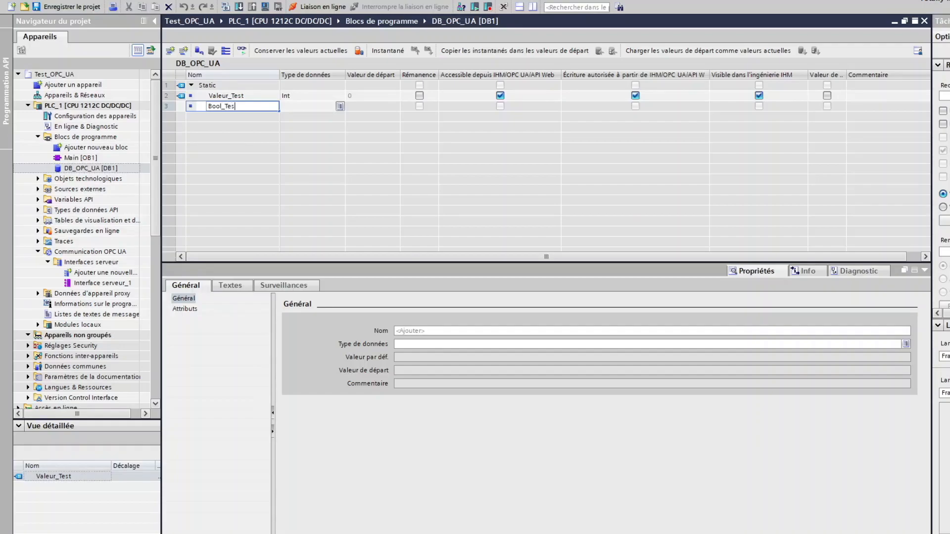
left_click(290, 109)
double_click(297, 108)
type("Bo")
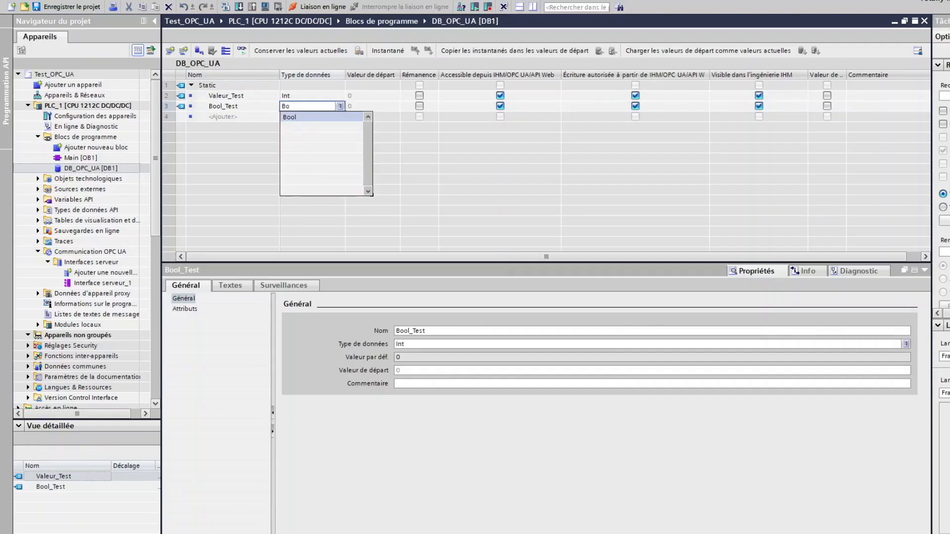
left_click(306, 122)
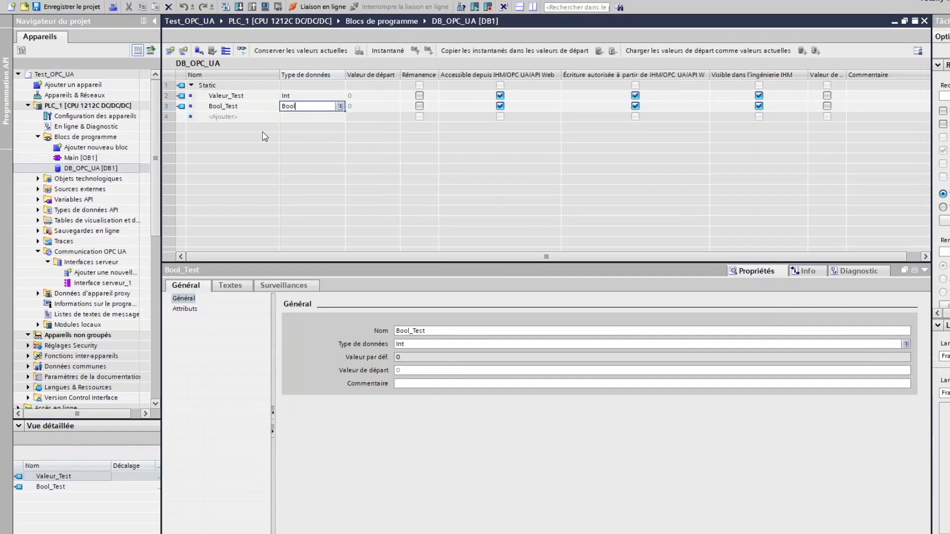
key("Return")
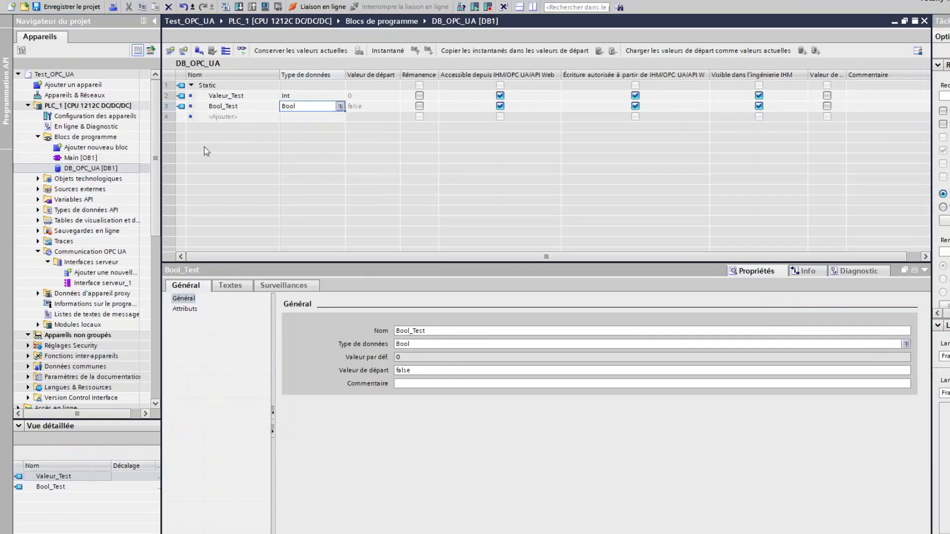
Step: Check the OPC UA accessibility attribute in the DB_OPC_UA block's properties and close them without changes
right_click(85, 171)
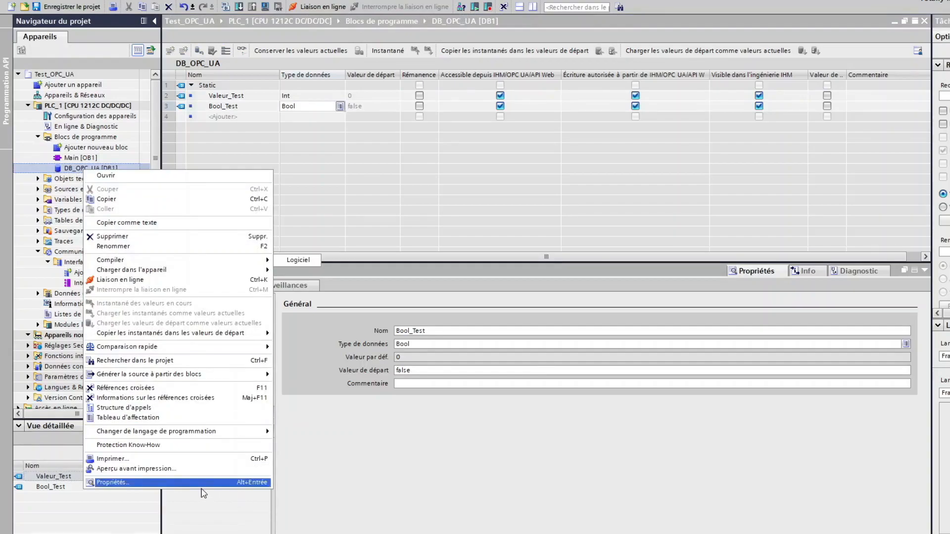
left_click(175, 482)
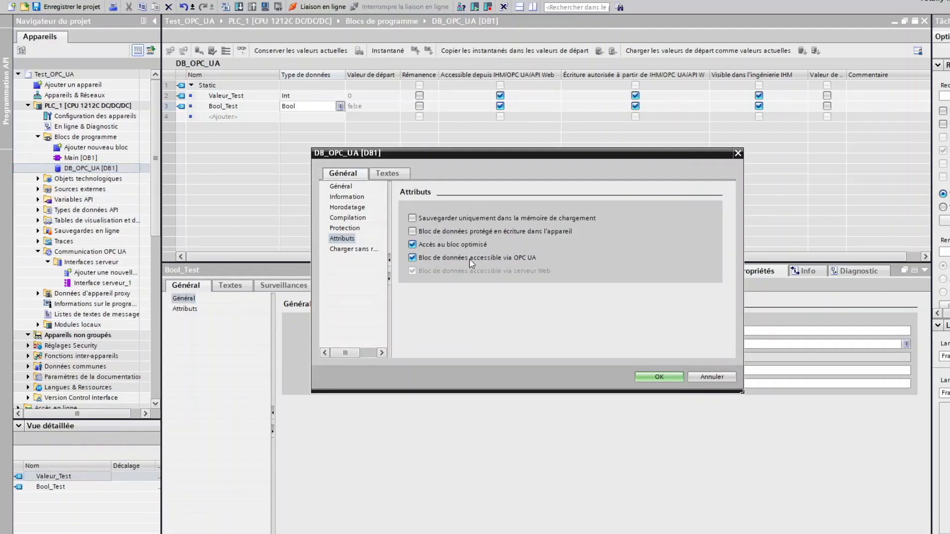
left_click(698, 377)
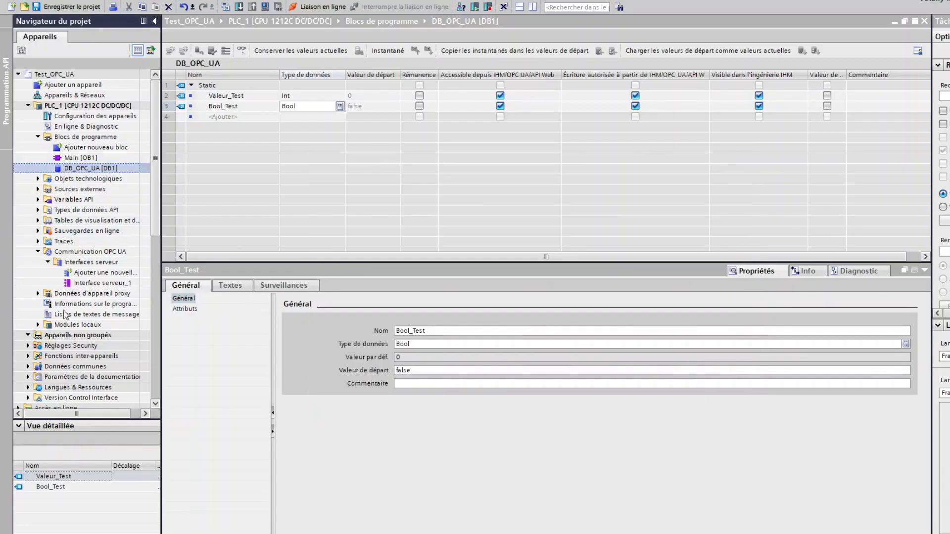
Step: Open Interface serveur_1 and add Bool_Test from the DB_OPC_UA block to the server interface
left_click(87, 283)
double_click(87, 283)
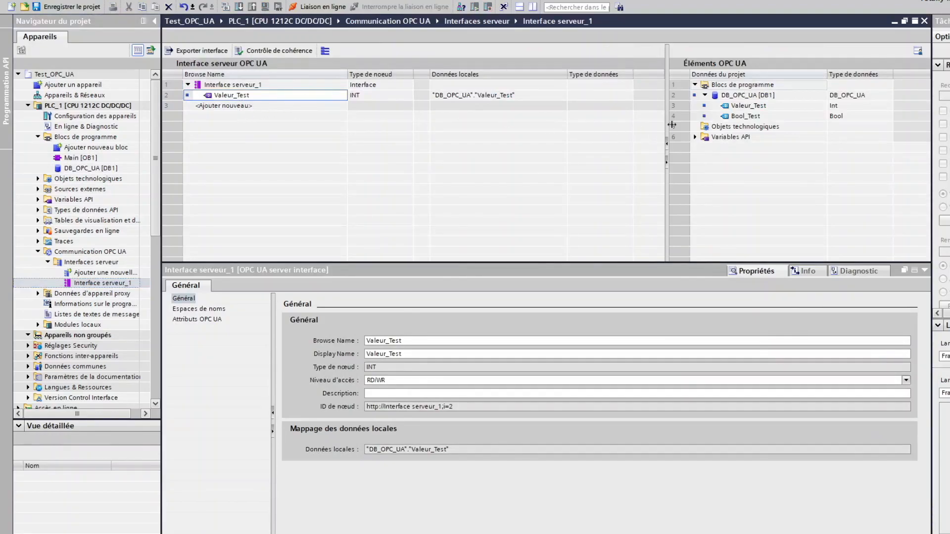
left_click_drag(742, 121, 254, 110)
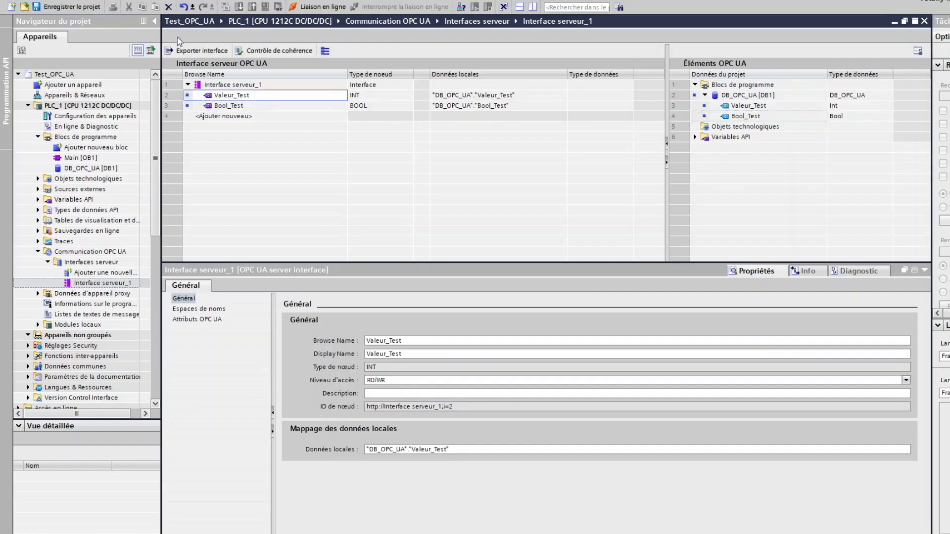
Step: Compile and load the program blocks into PLC_1, finishing the load with the module started
left_click(88, 105)
left_click(85, 137)
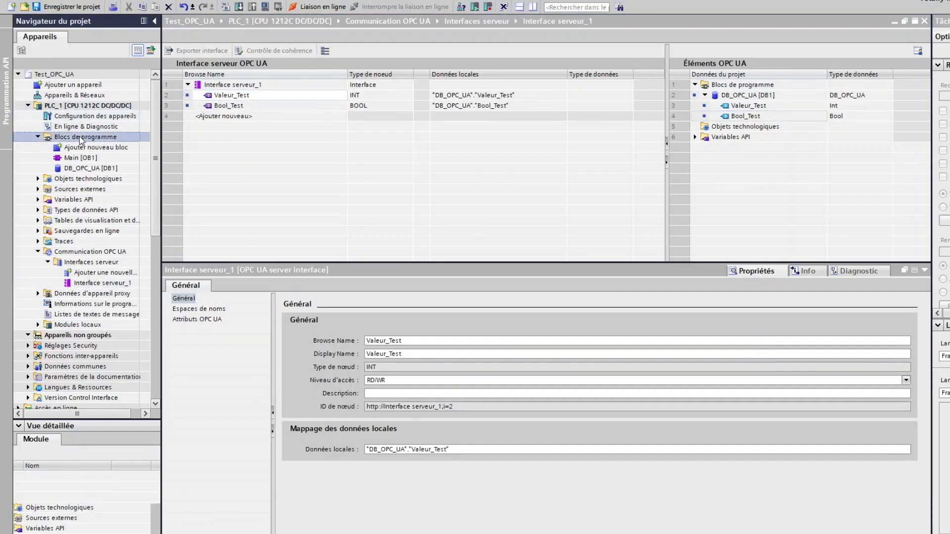
left_click(240, 7)
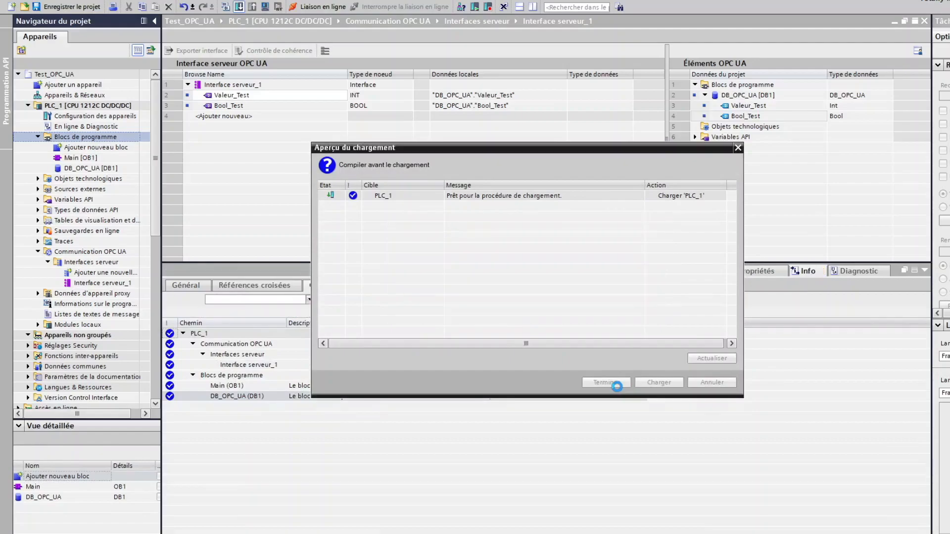
left_click(652, 383)
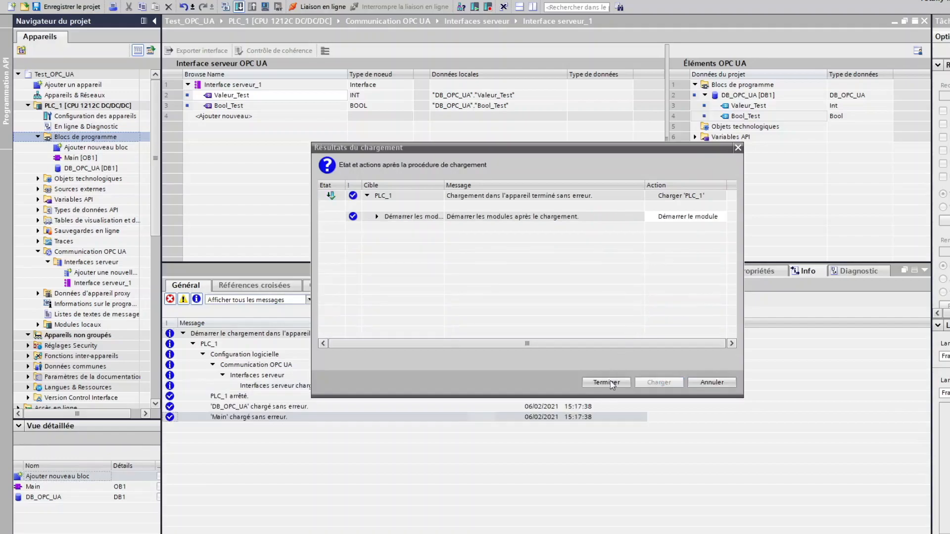
left_click(606, 382)
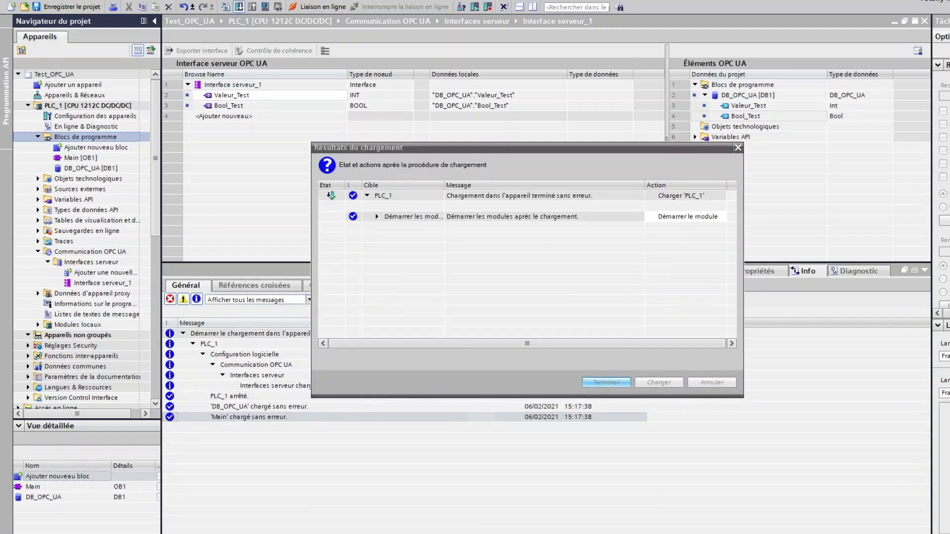
Step: Switch to UaExpert and refresh the Interface serveur_1 folder in the address space
key("alt+Tab")
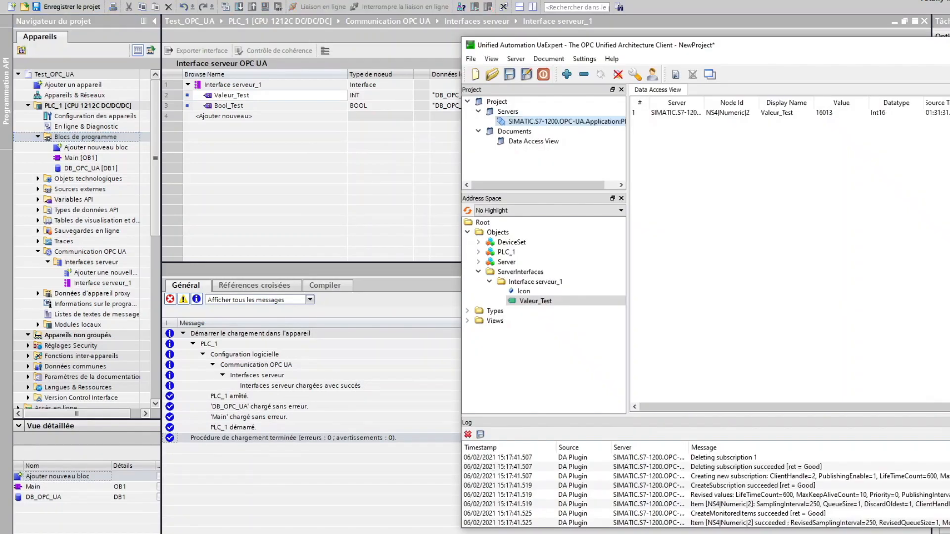
left_click(467, 211)
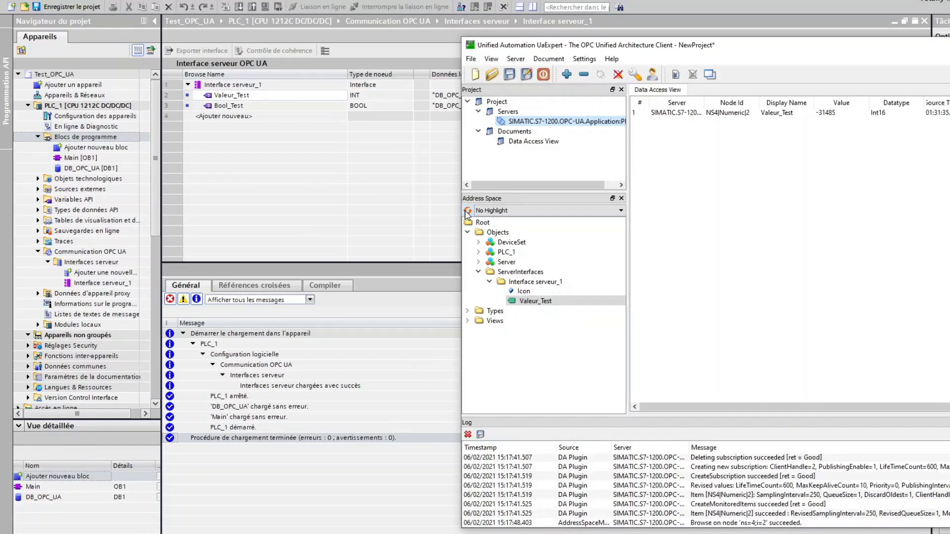
left_click(467, 211)
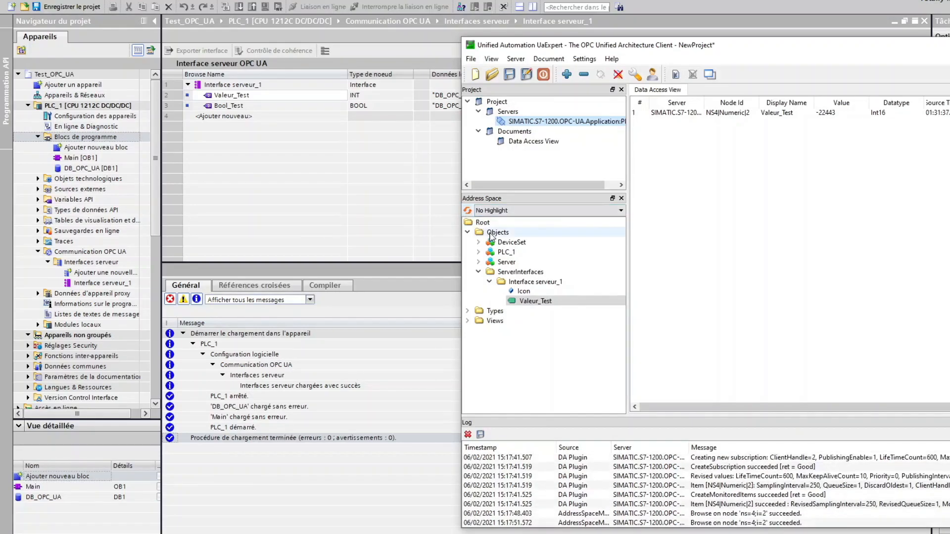
left_click(532, 281)
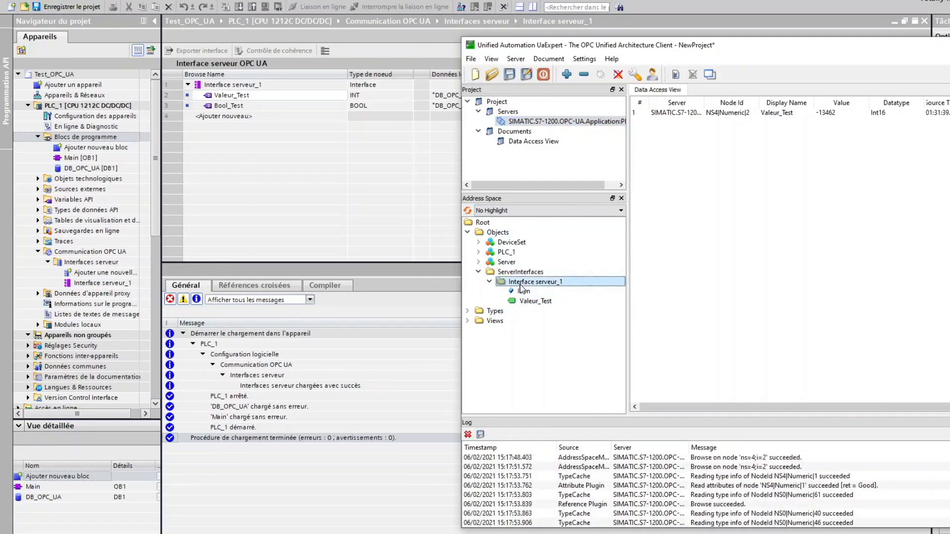
left_click(467, 210)
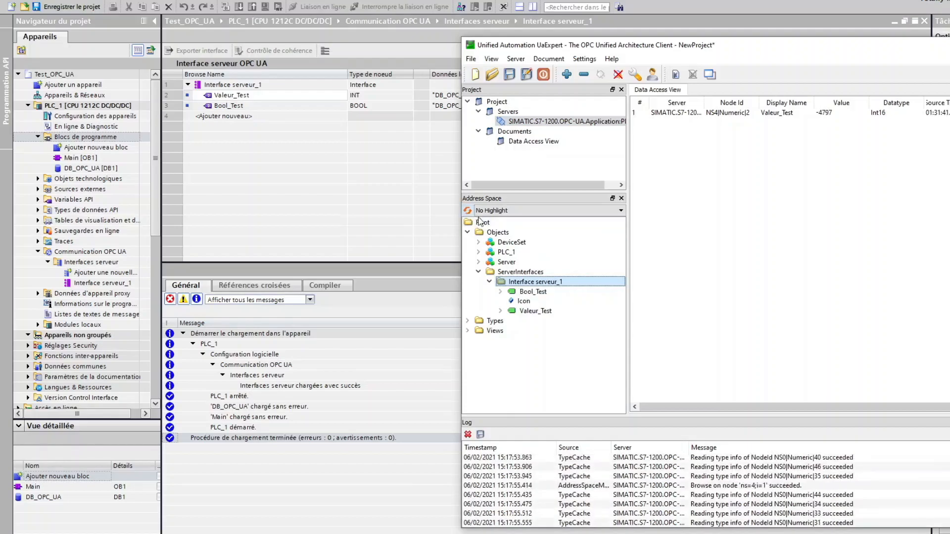
Step: Add the Bool_Test node from Interface serveur_1 to the Data Access View
left_click(532, 311)
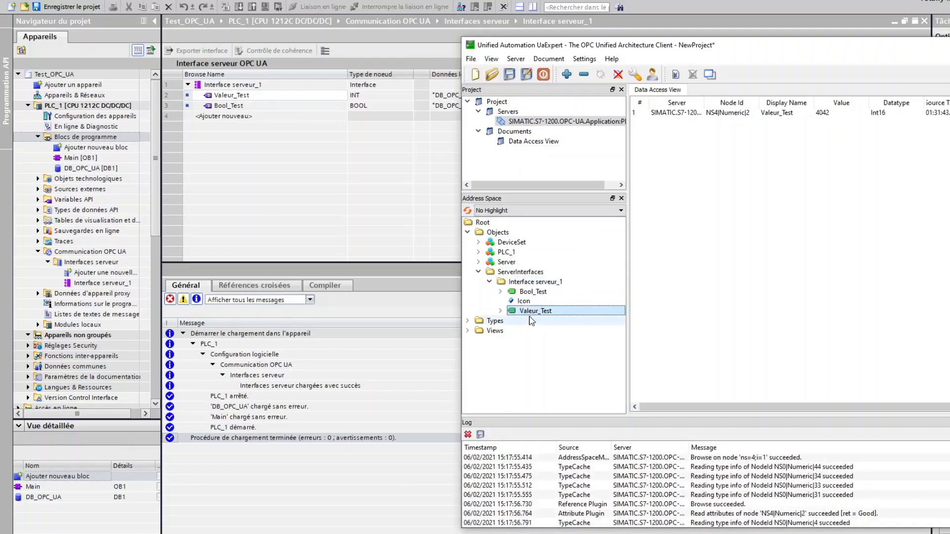
left_click(530, 292)
left_click_drag(527, 296, 683, 123)
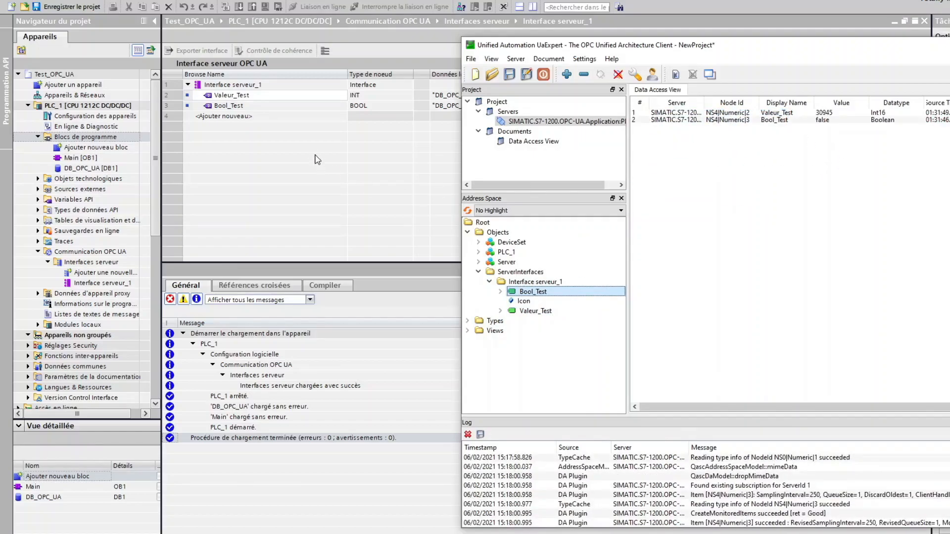
Step: Switch to TIA Portal, open the DB_OPC_UA data block and monitor its variables online
left_click(342, 157)
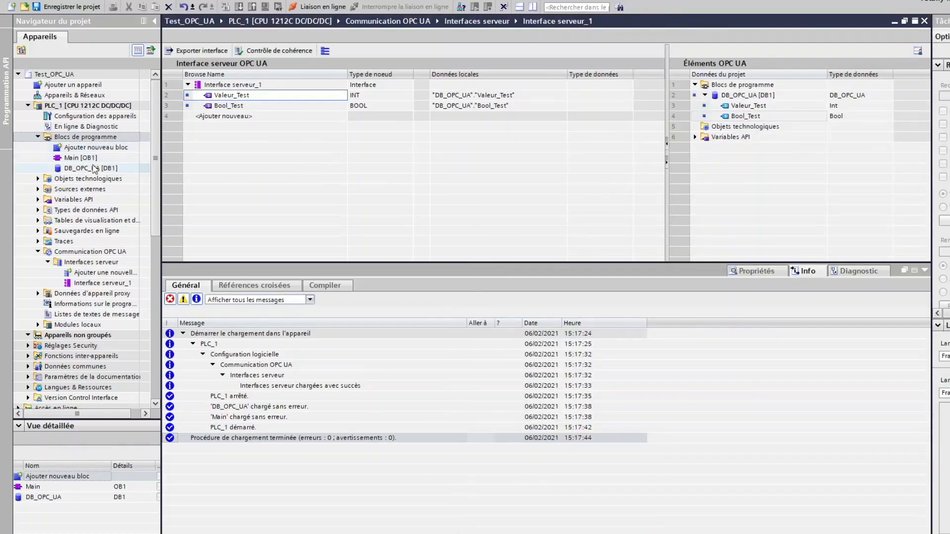
double_click(94, 169)
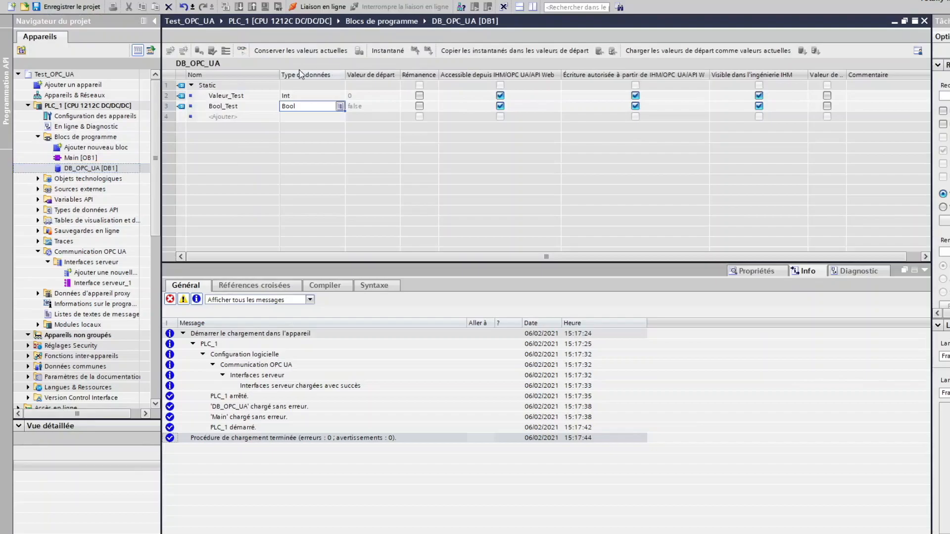
left_click(241, 51)
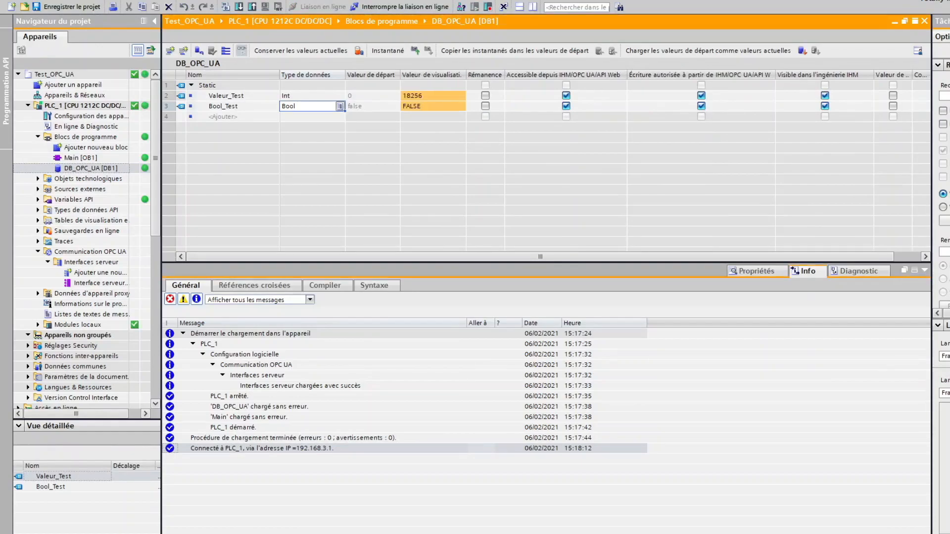
Step: Switch to UaExpert and write the value true to Bool_Test in the Data Access View
key("alt+Tab")
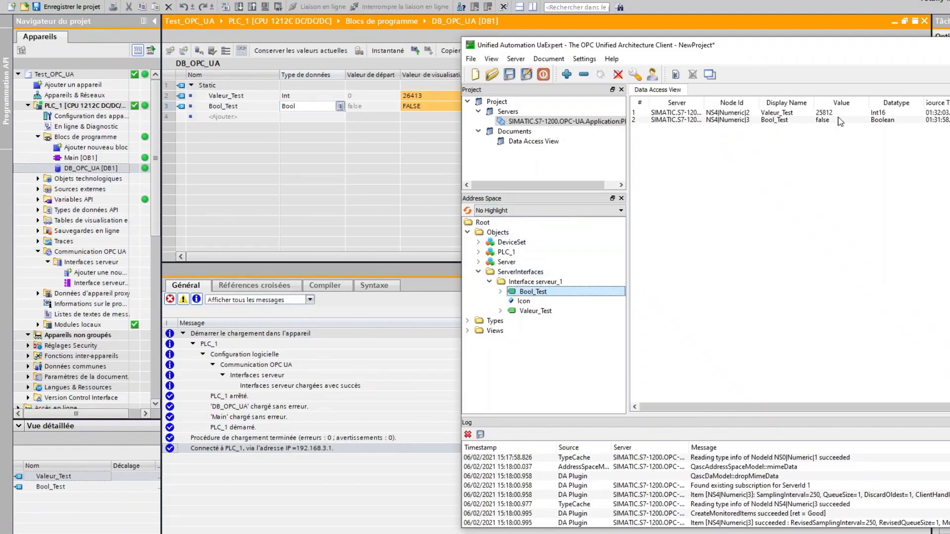
left_click(839, 124)
left_click(820, 122)
left_click(818, 121)
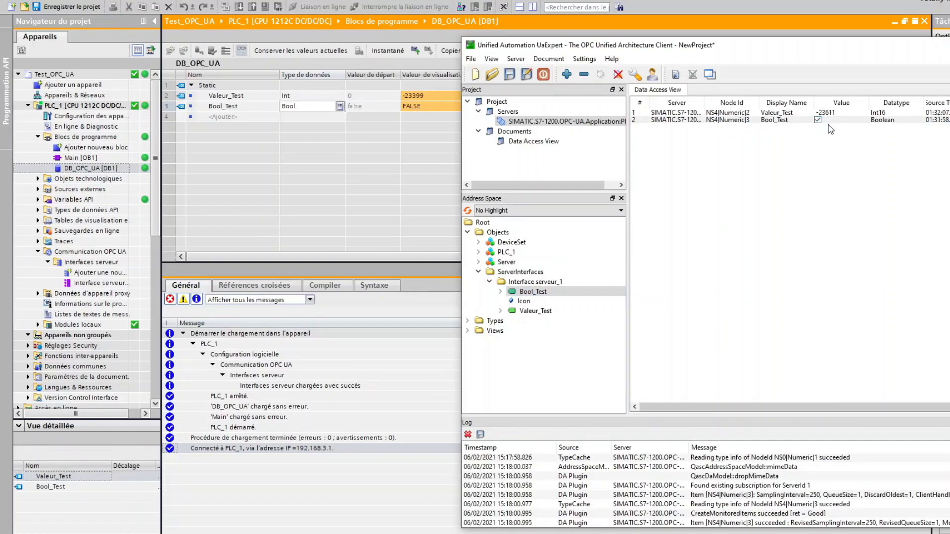
left_click(831, 152)
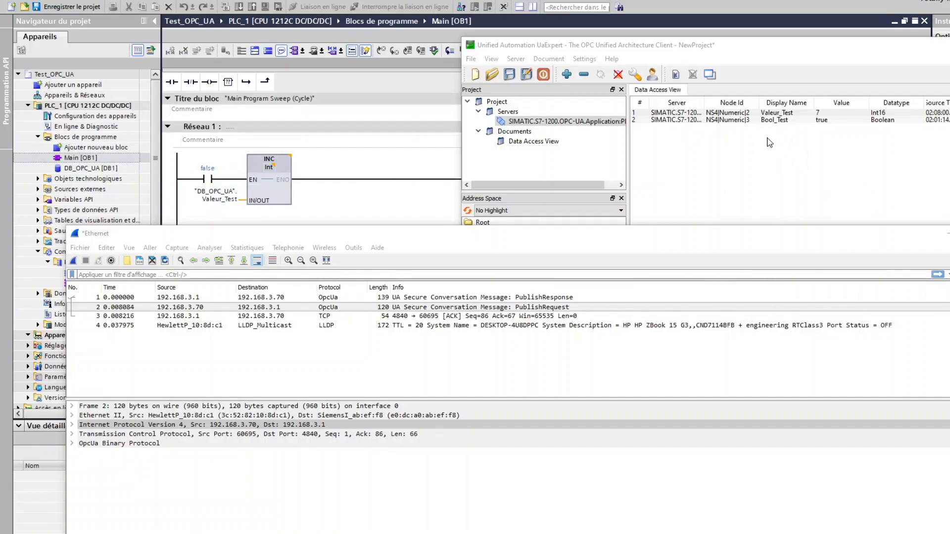
Step: Switch to Wireshark, capture the Ethernet traffic between UaExpert and the PLC, and stop the capture
left_click(74, 261)
left_click(556, 293)
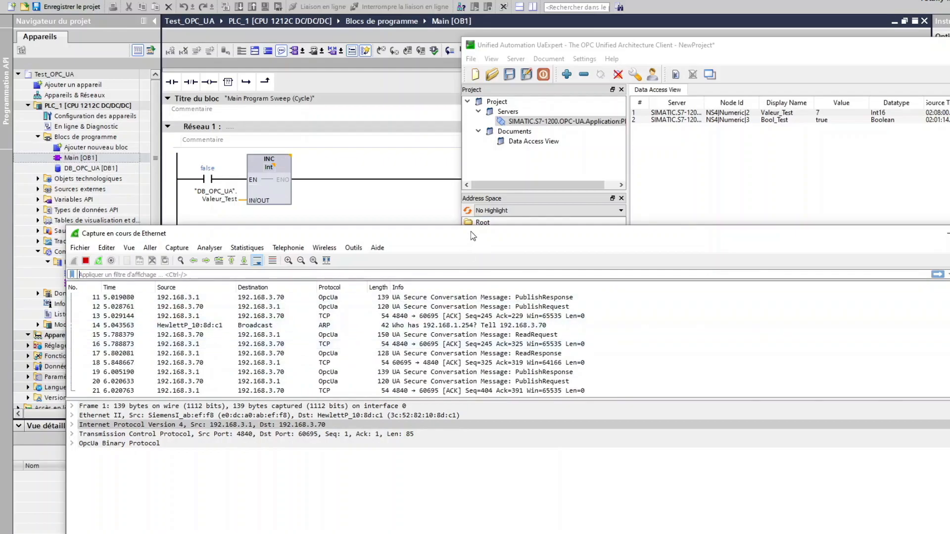
left_click(87, 261)
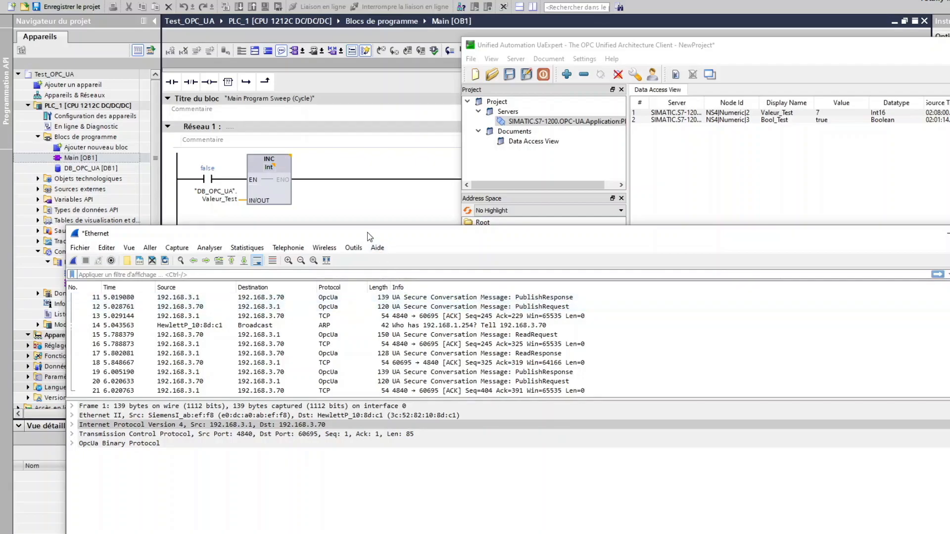
Step: Examine the Ethernet, IP and TCP layers and the expanded OpcUa Binary Protocol details of PublishRequest packet 12
left_click(280, 307)
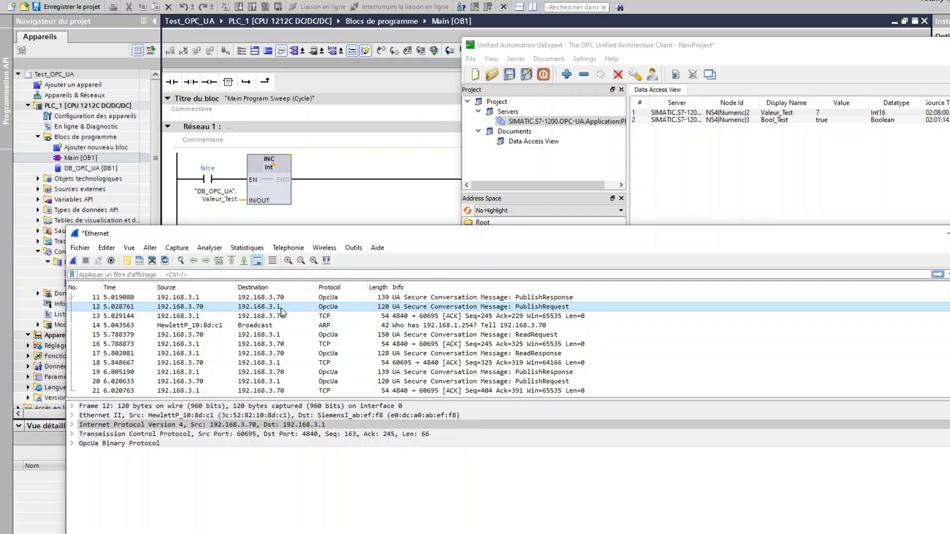
left_click(103, 417)
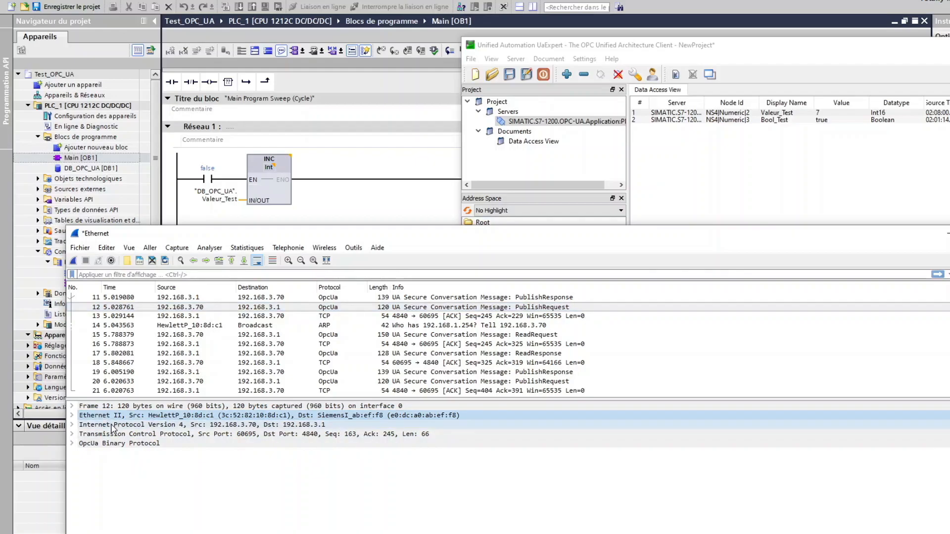
left_click(113, 425)
left_click(96, 435)
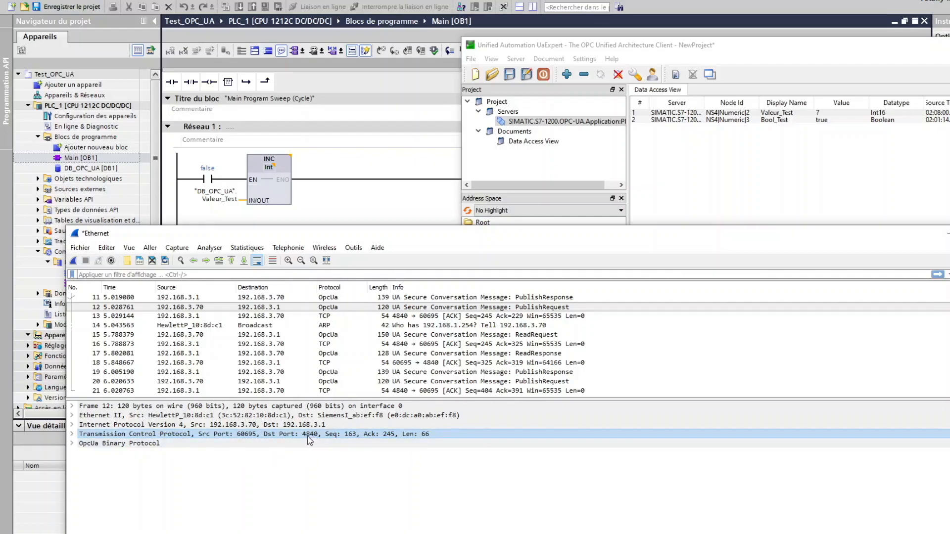
left_click(89, 444)
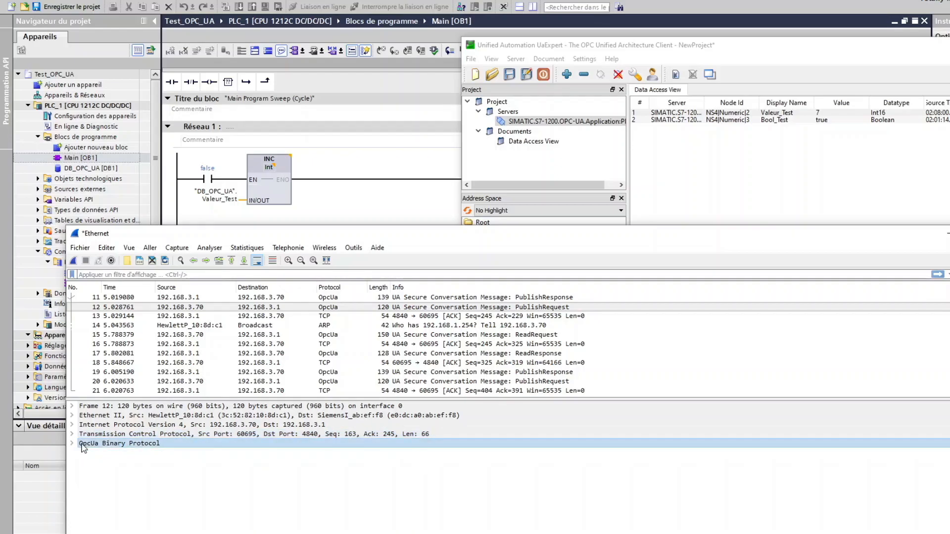
left_click(72, 444)
left_click_drag(380, 239, 401, 87)
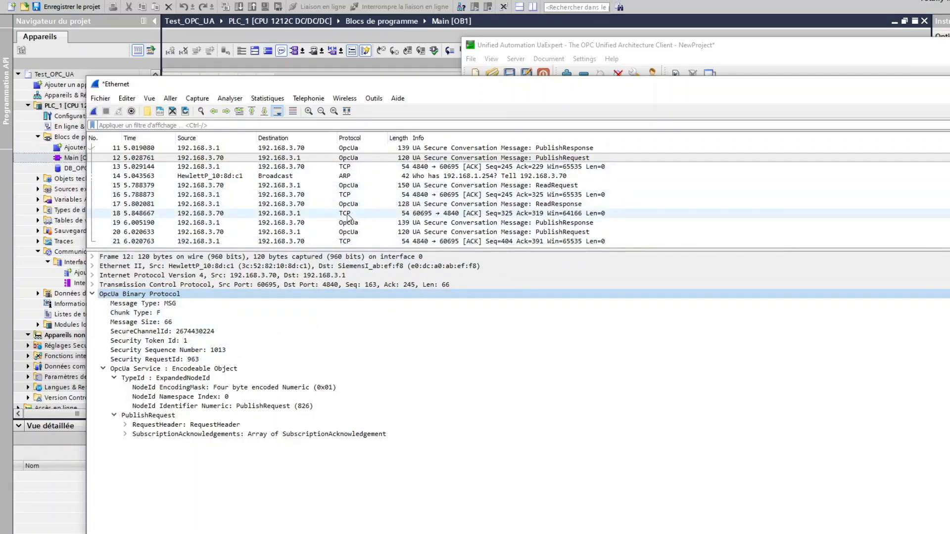
left_click_drag(454, 93, 470, 160)
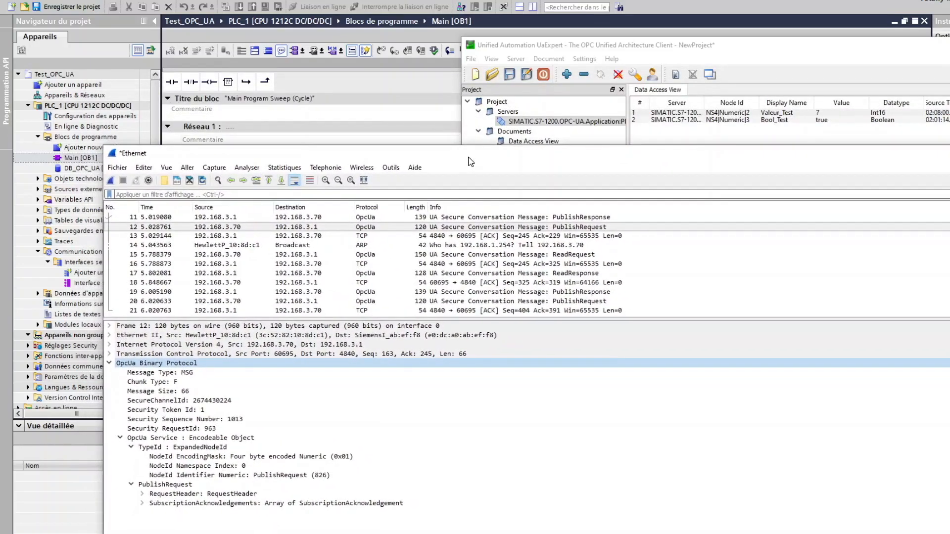
Step: Start a new capture without saving the old packets, and write 5 to Valeur_Test in UaExpert
left_click(111, 181)
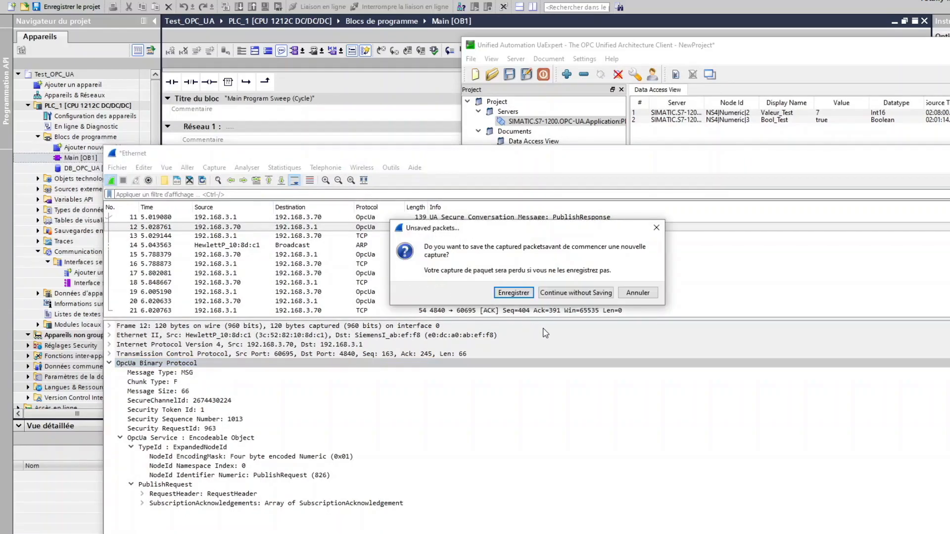
left_click(576, 292)
double_click(831, 112)
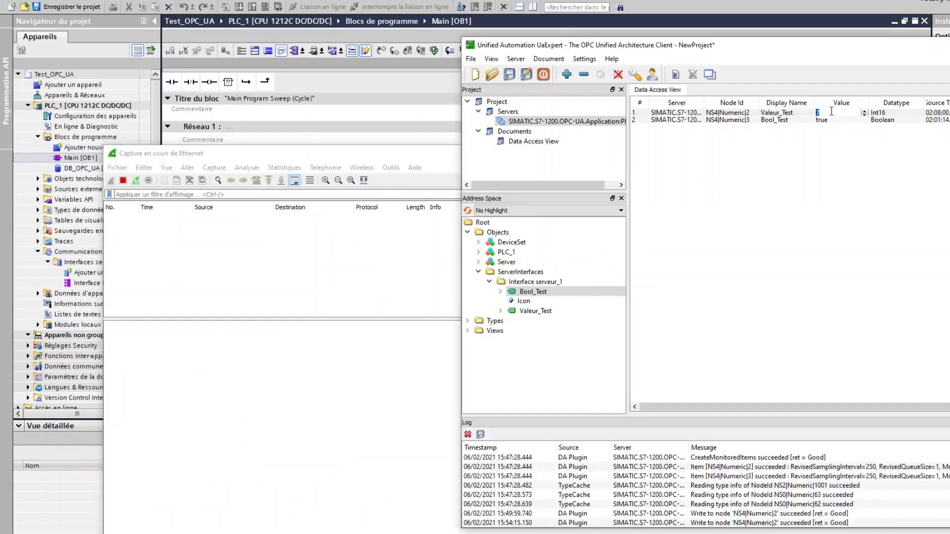
type("5")
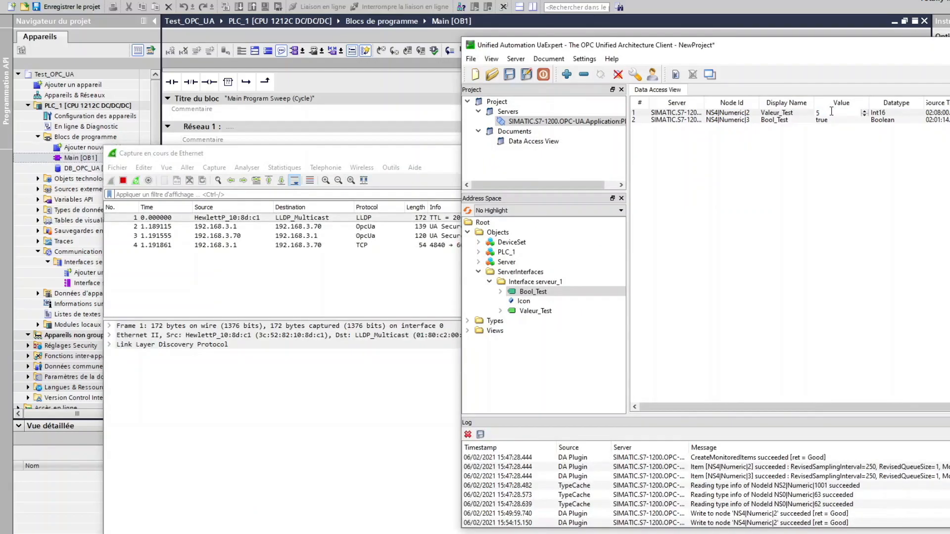
key("Return")
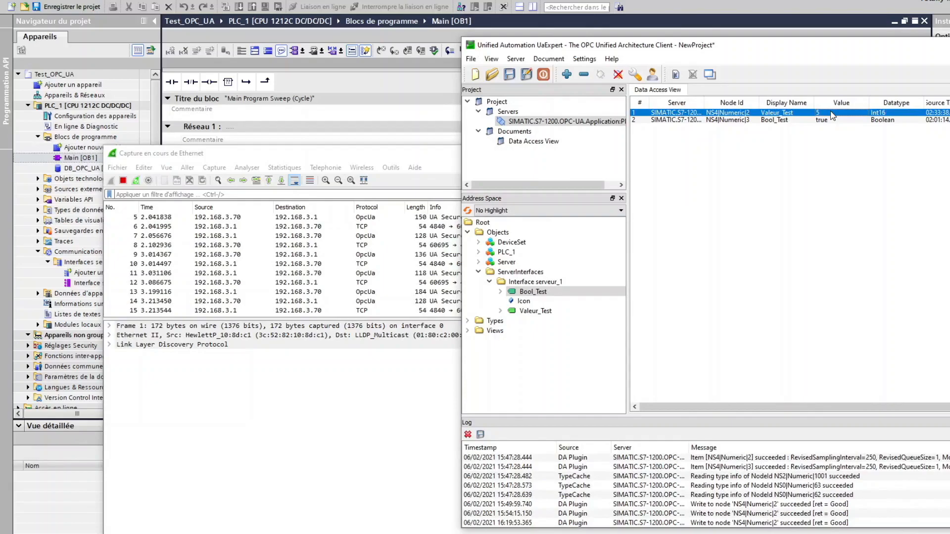
Step: Stop the Wireshark capture and expand the WriteRequest details of packet 9 to inspect the written value
left_click(346, 255)
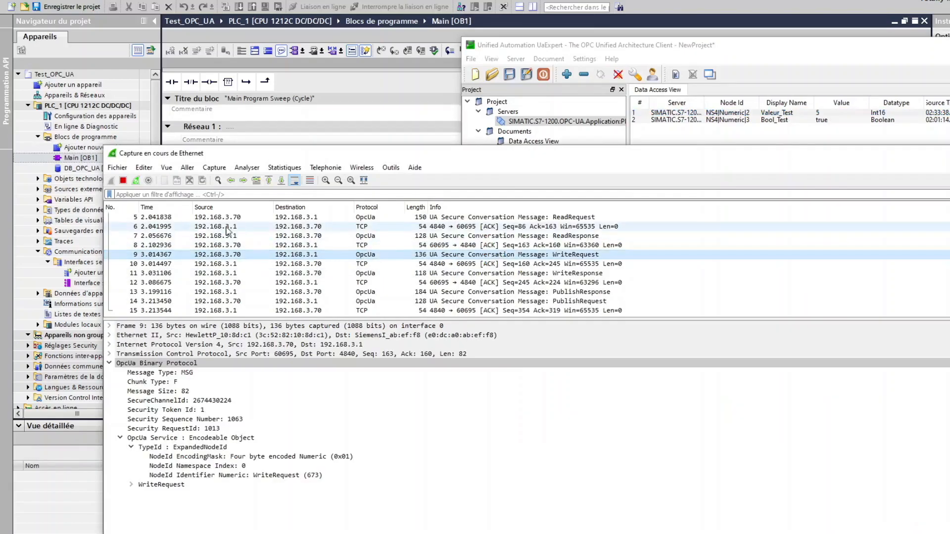
left_click(124, 181)
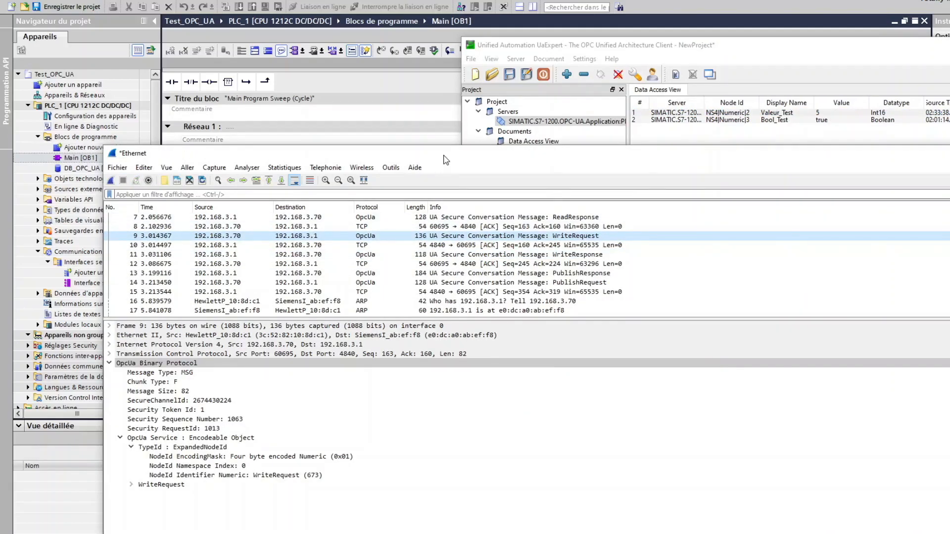
left_click_drag(445, 160, 437, 66)
left_click_drag(394, 226, 395, 323)
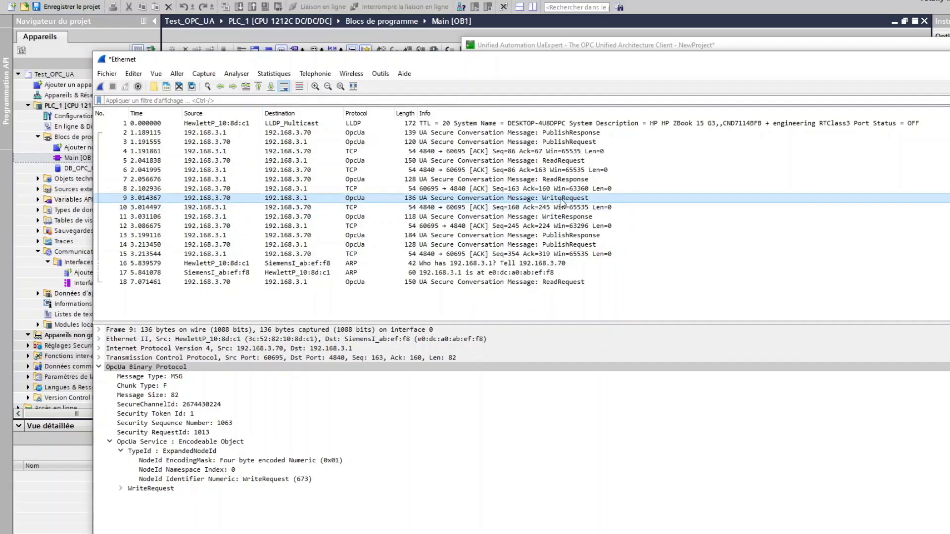
left_click_drag(332, 321, 342, 214)
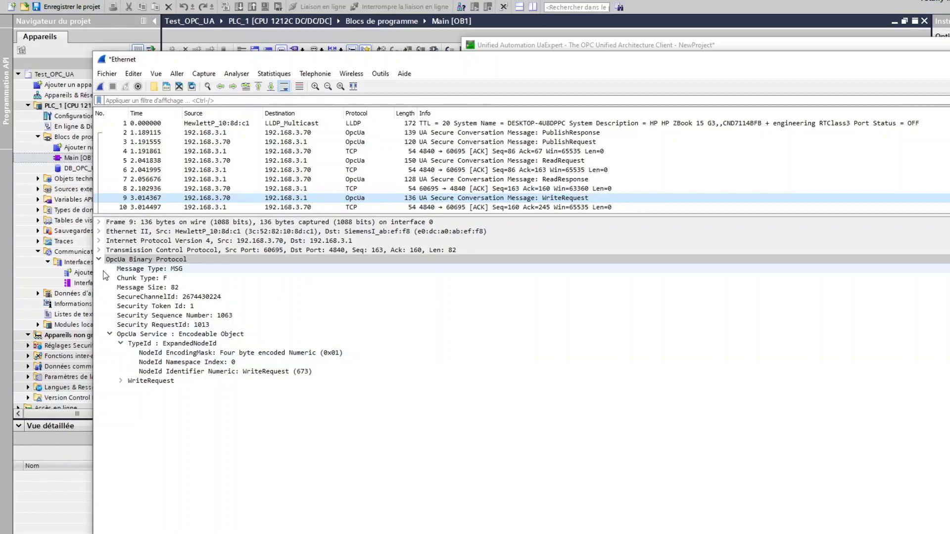
left_click(120, 381)
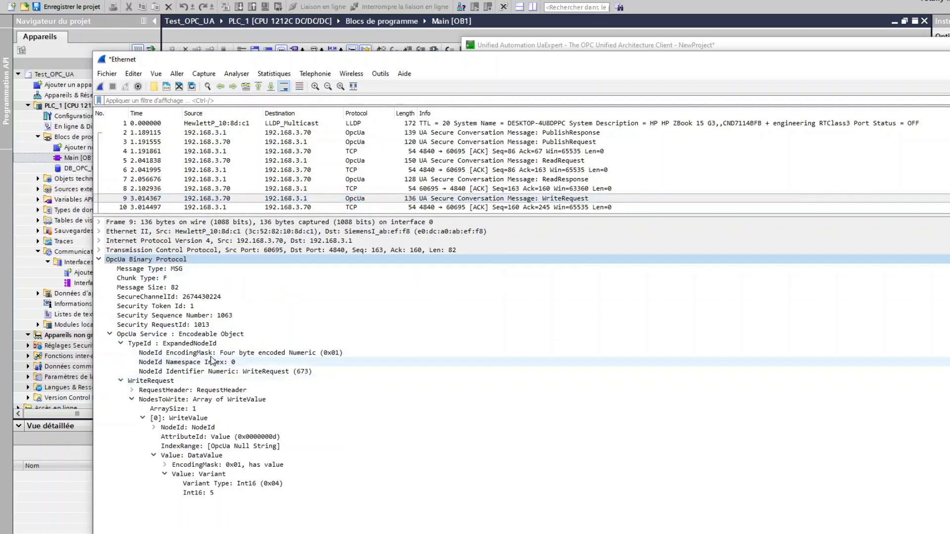
left_click(180, 421)
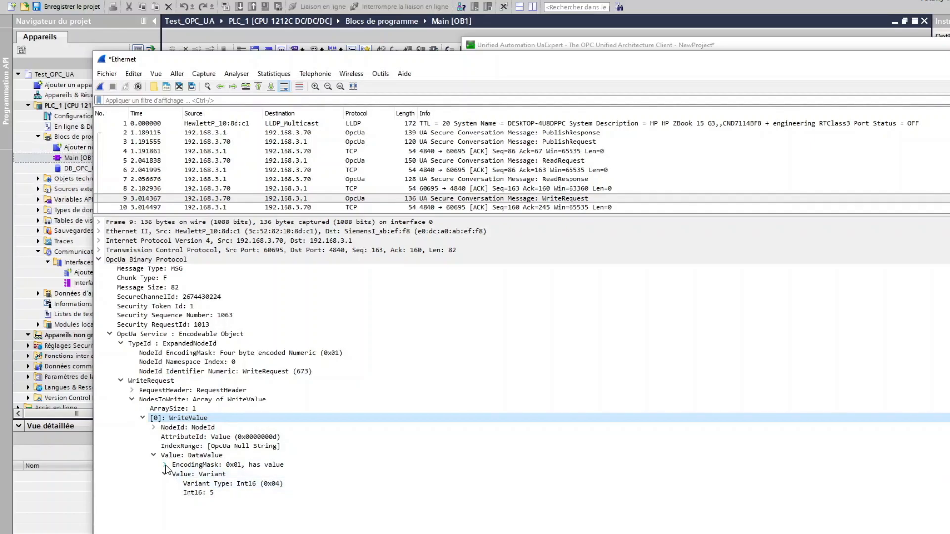
Step: Switch to UaExpert, disconnect the SIMATIC.S7-1200 server and open its server settings
left_click(192, 476)
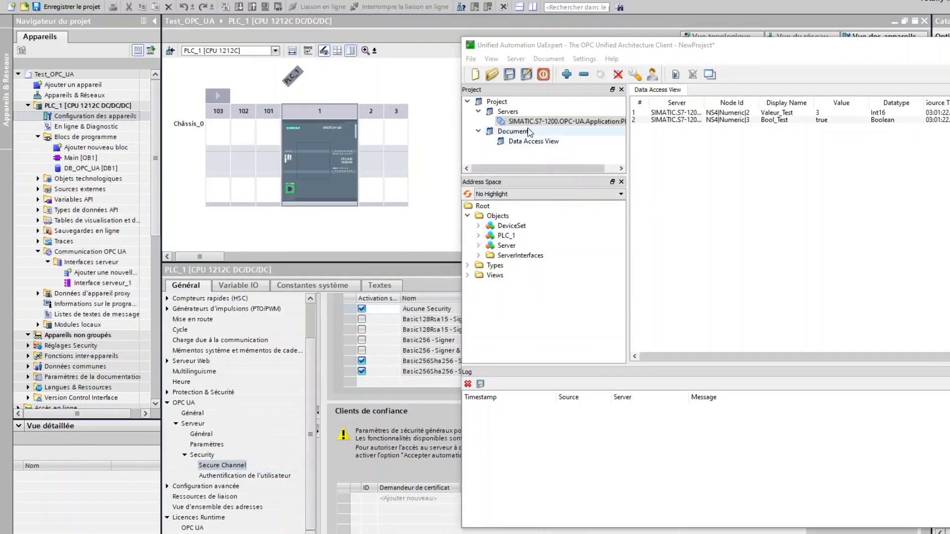
left_click(557, 121)
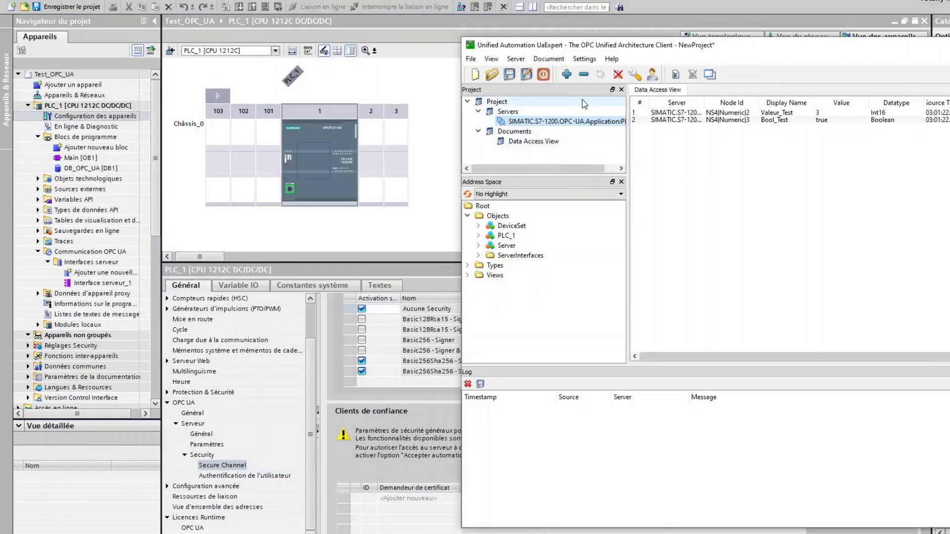
left_click(619, 75)
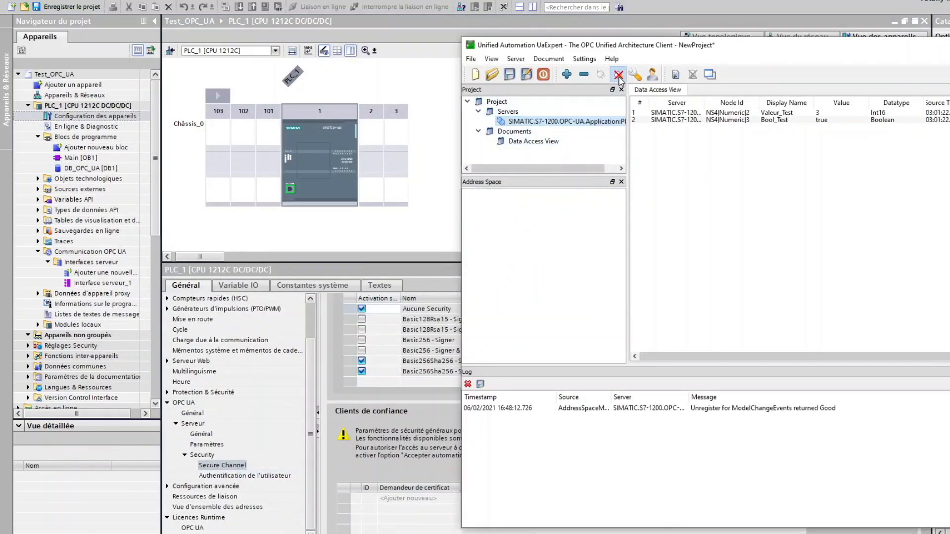
right_click(545, 124)
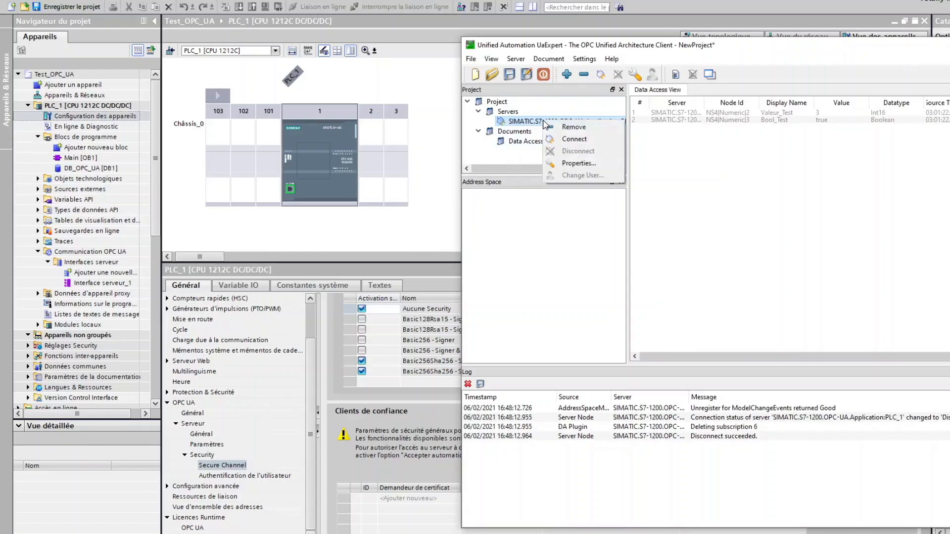
left_click(572, 167)
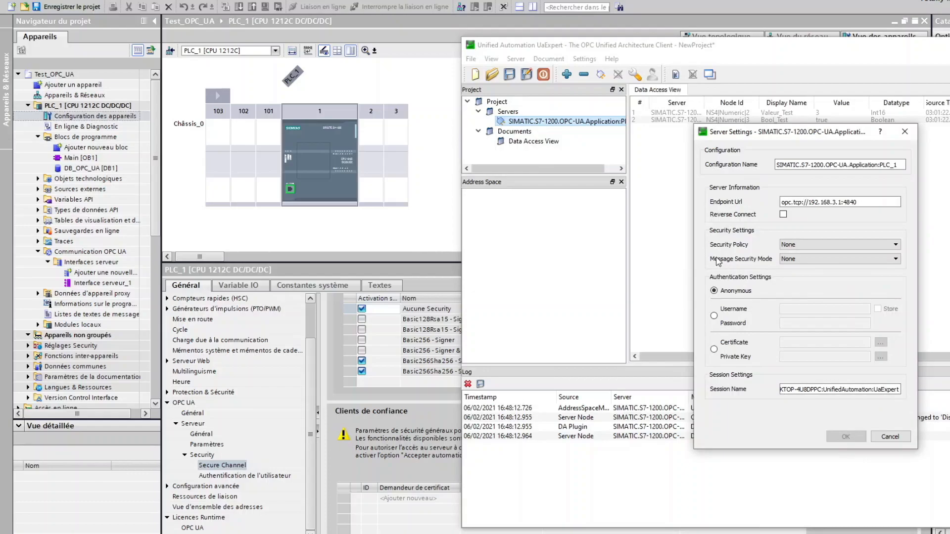
Step: Check the security policies enabled on the PLC in TIA Portal, and set the UaExpert connection to Basic256Sha256 with Sign & Encrypt
left_click(897, 245)
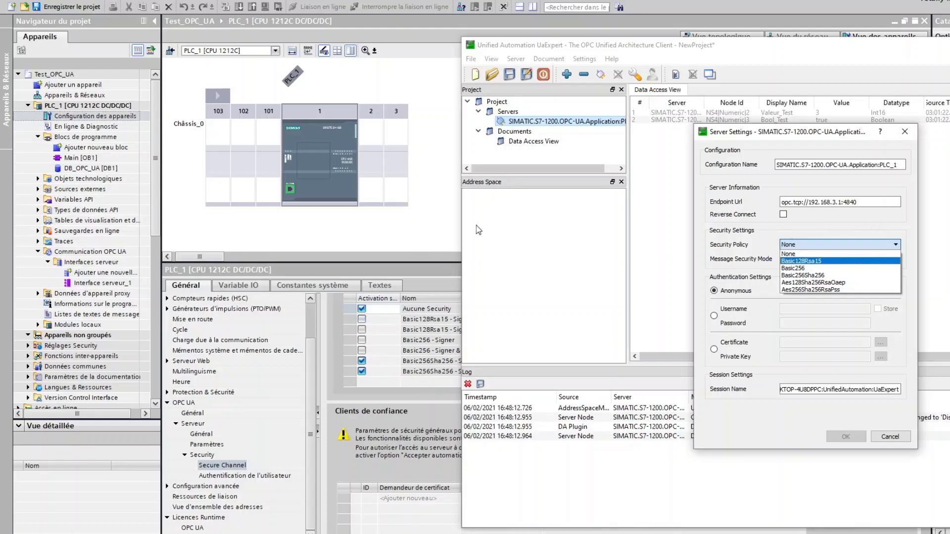
left_click(420, 383)
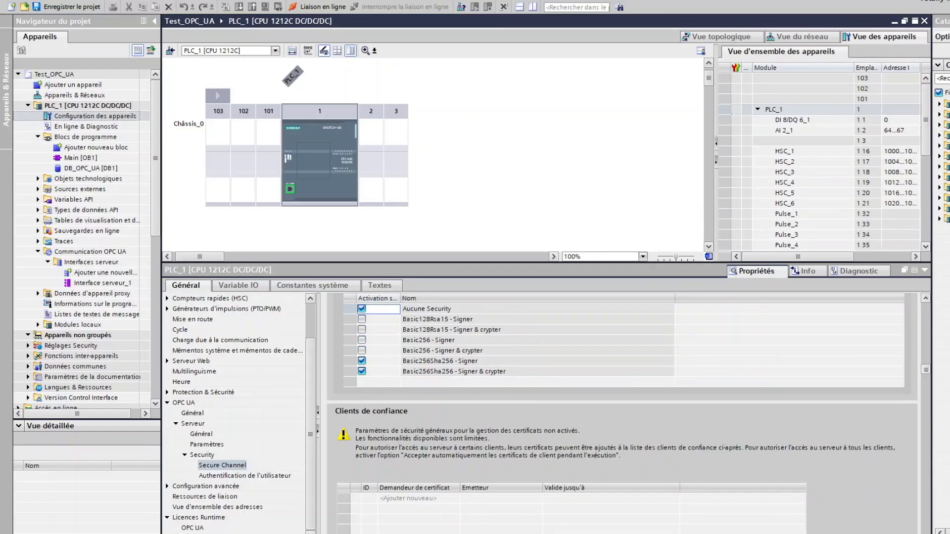
key("alt+Tab")
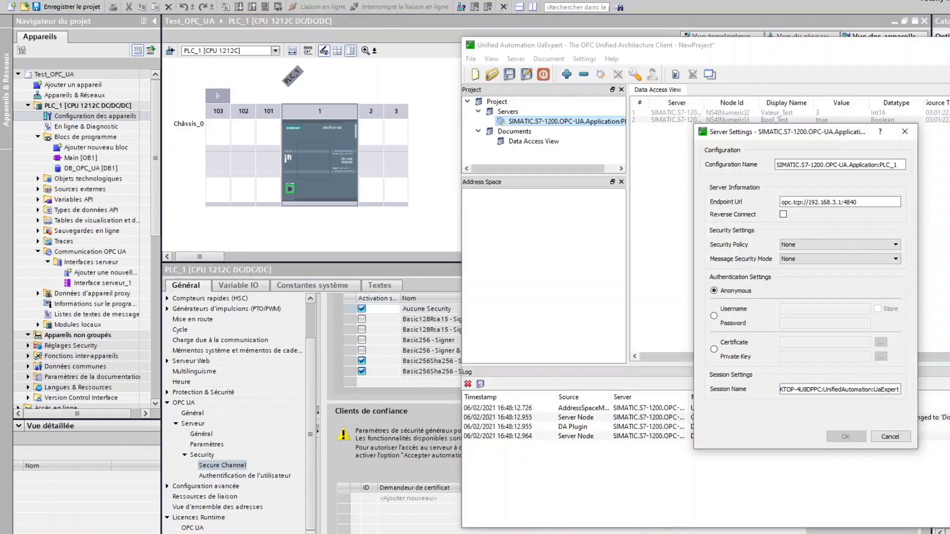
left_click(792, 245)
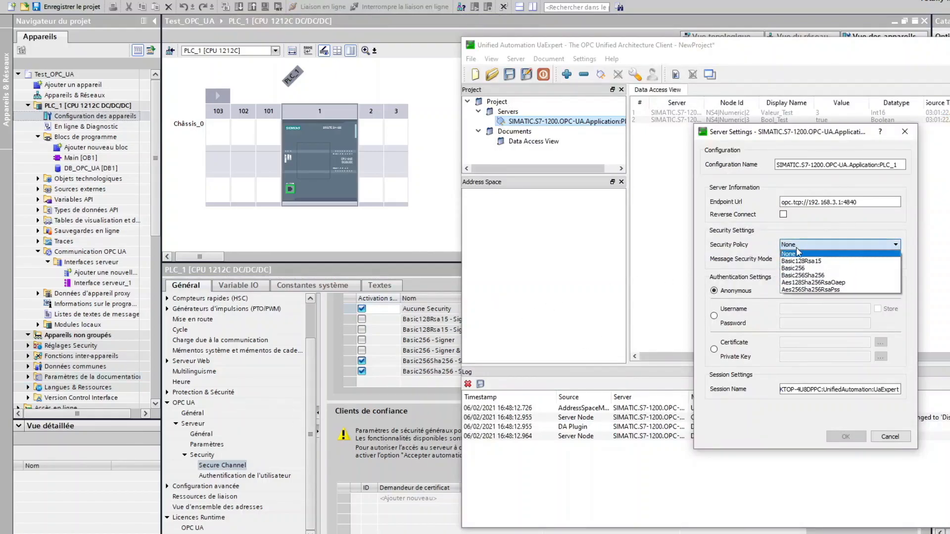
left_click(814, 276)
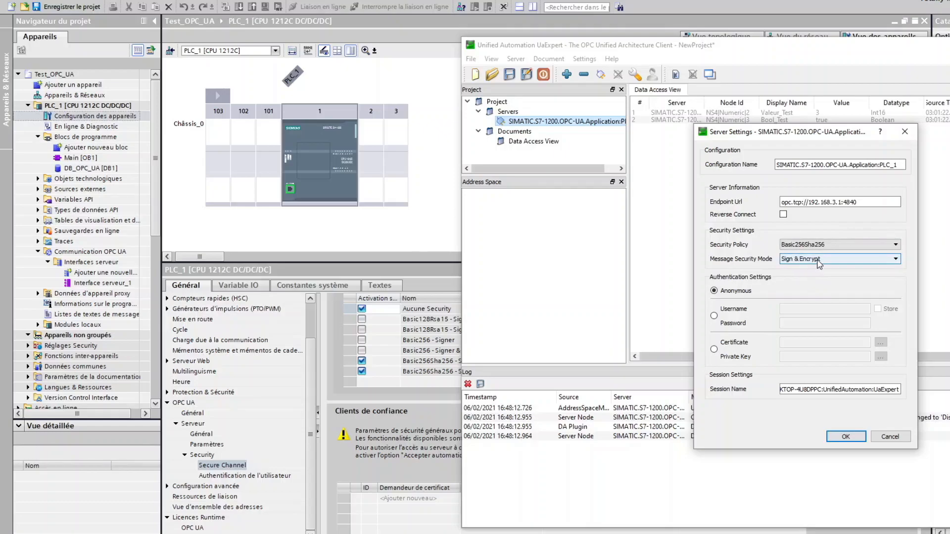
left_click(846, 437)
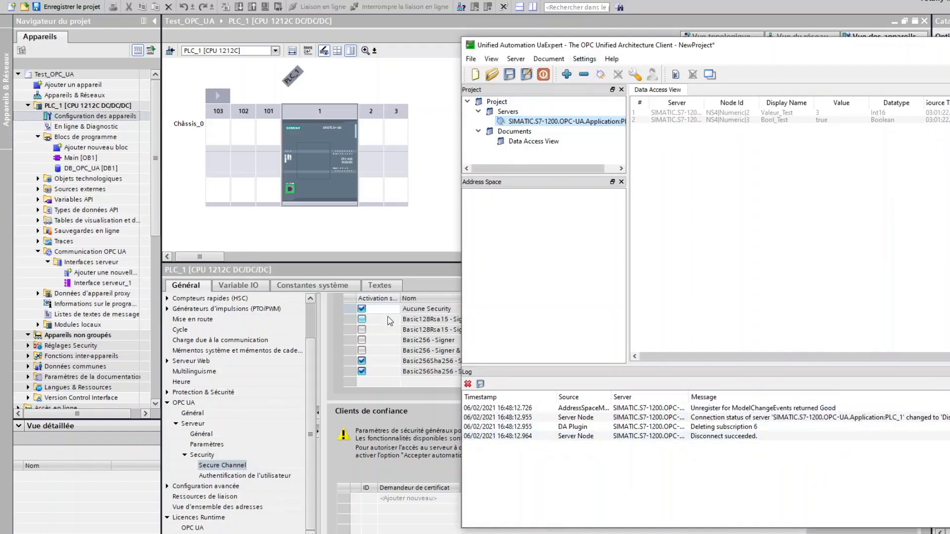
Step: Examine the trusted clients list and the automatic client certificate acceptance option in the PLC's OPC UA Secure Channel settings in TIA Portal
left_click(255, 203)
left_click(319, 161)
left_click(423, 419)
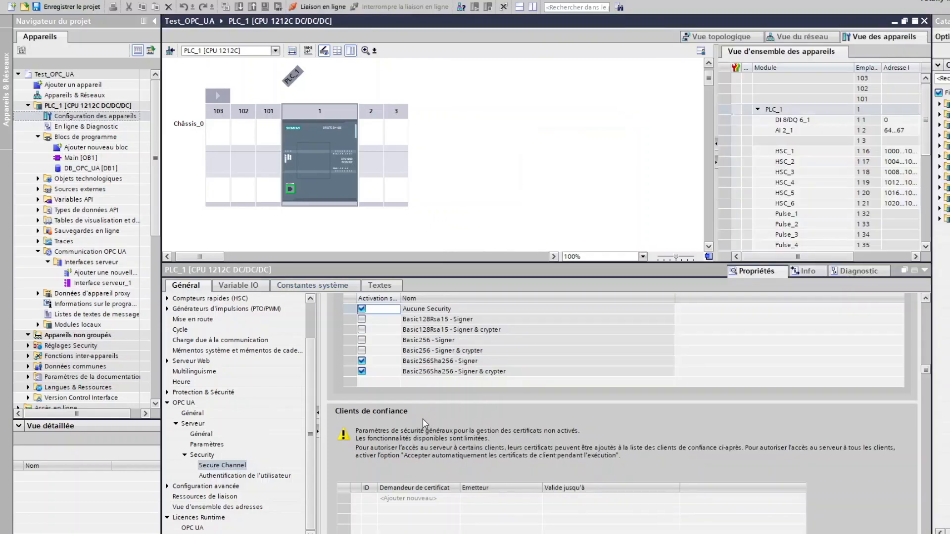
scroll(465, 408, "down", 4)
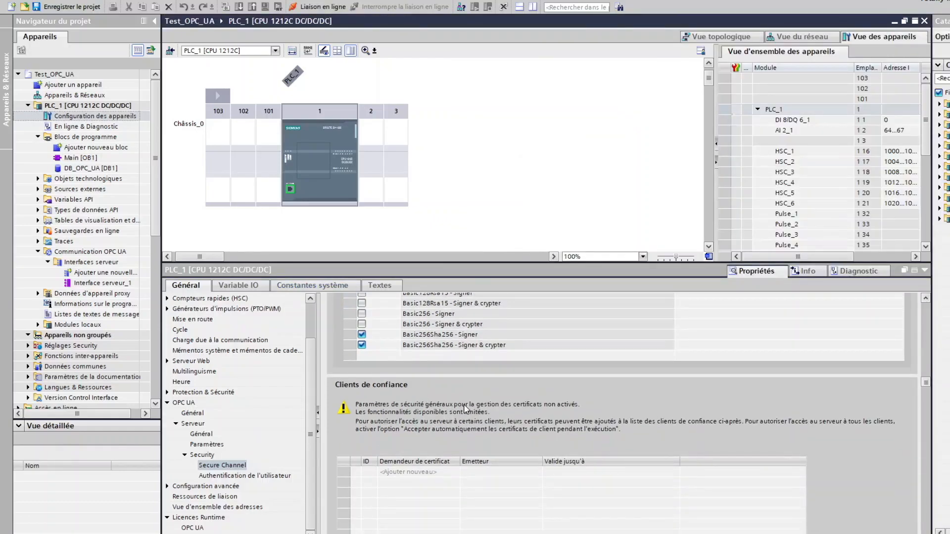
scroll(465, 409, "down", 1)
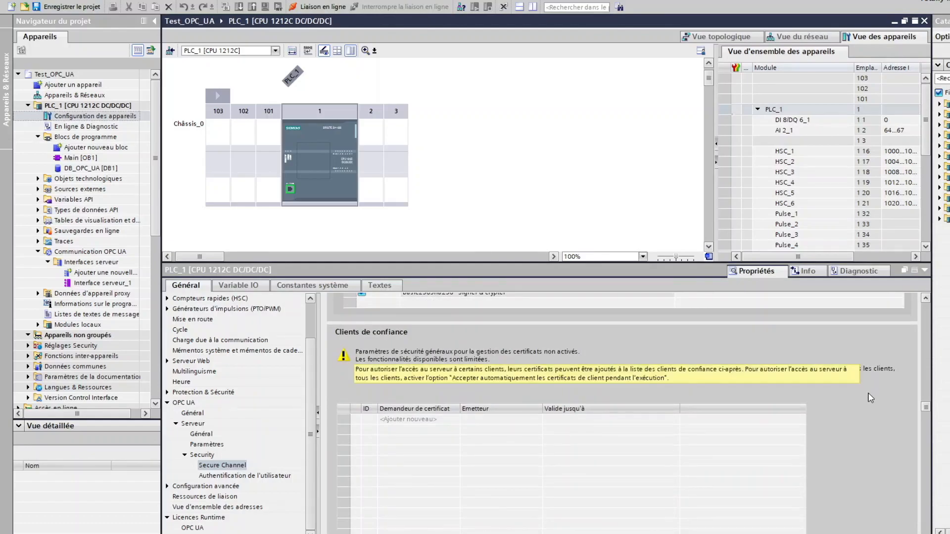
left_click_drag(926, 409, 929, 455)
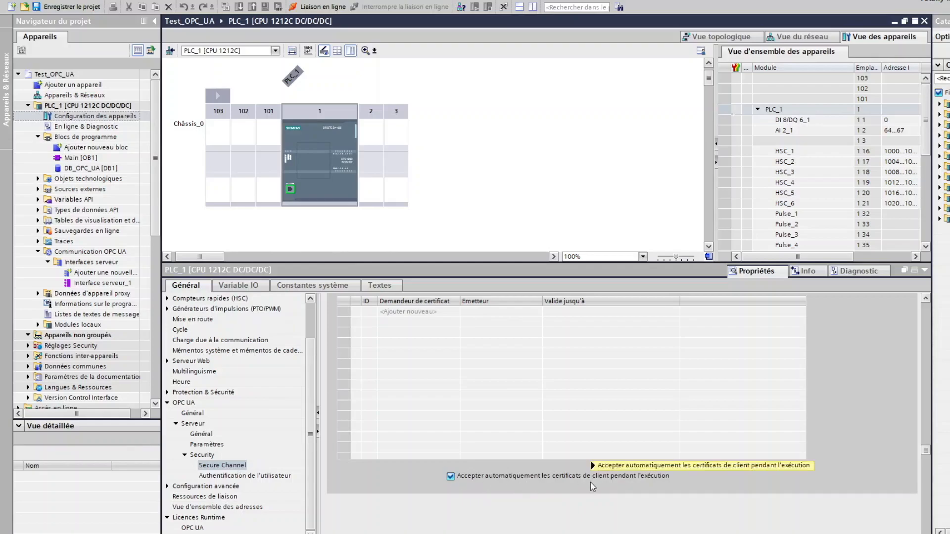
mouse_move(553, 482)
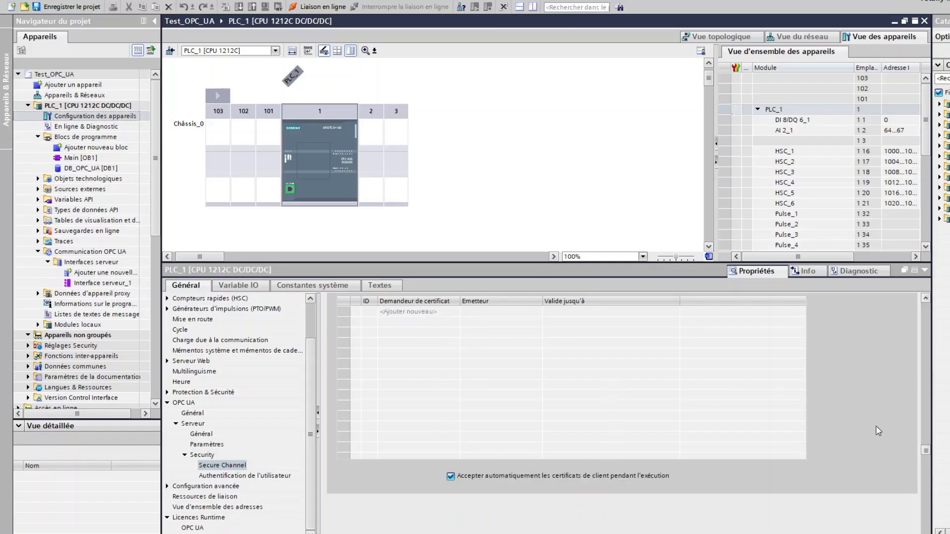
left_click(925, 299)
left_click(925, 299)
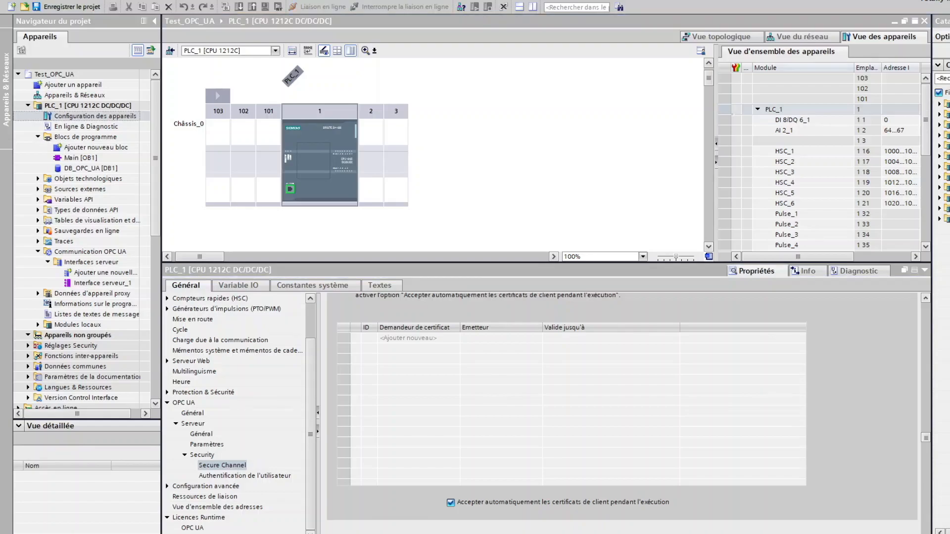
Step: Switch to UaExpert, reconnect to the S7-1200 server and write 7 to Valeur_Test
key("alt+Tab")
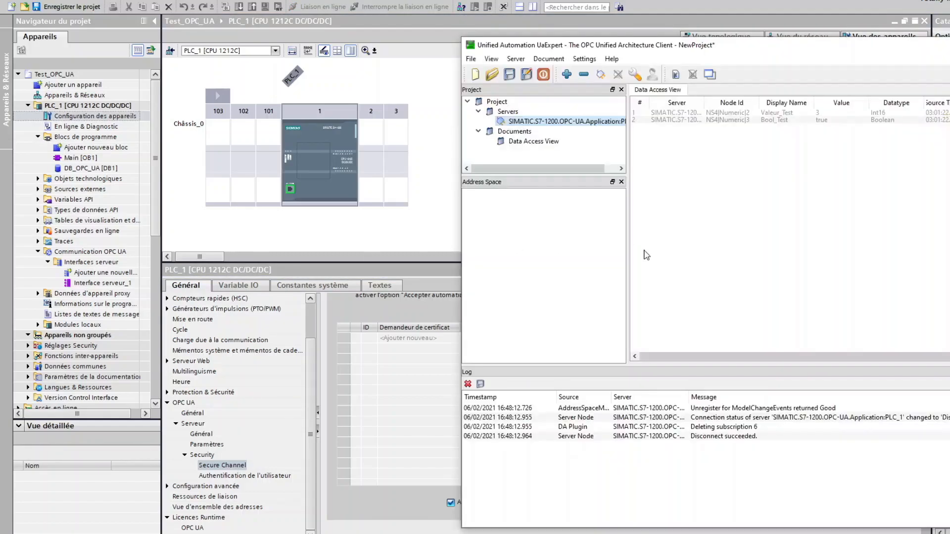
left_click(600, 76)
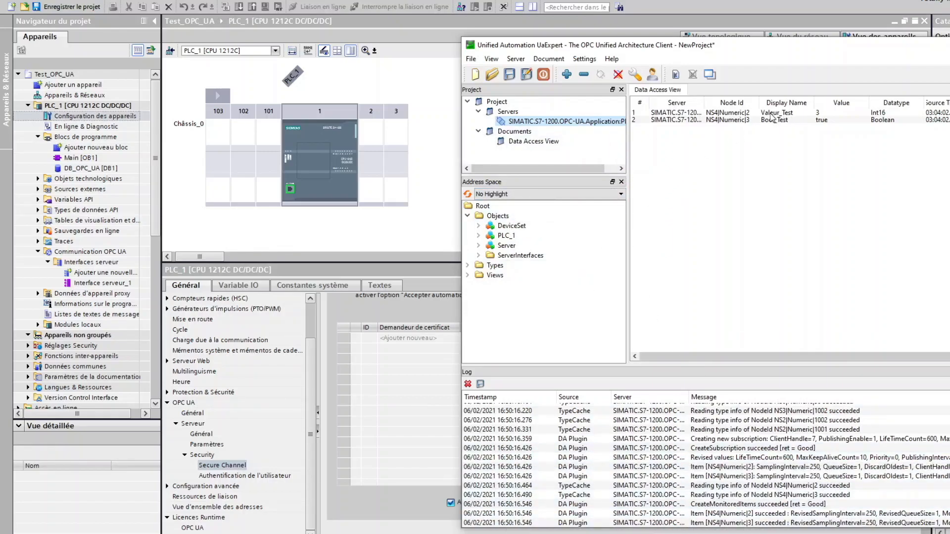
left_click(820, 113)
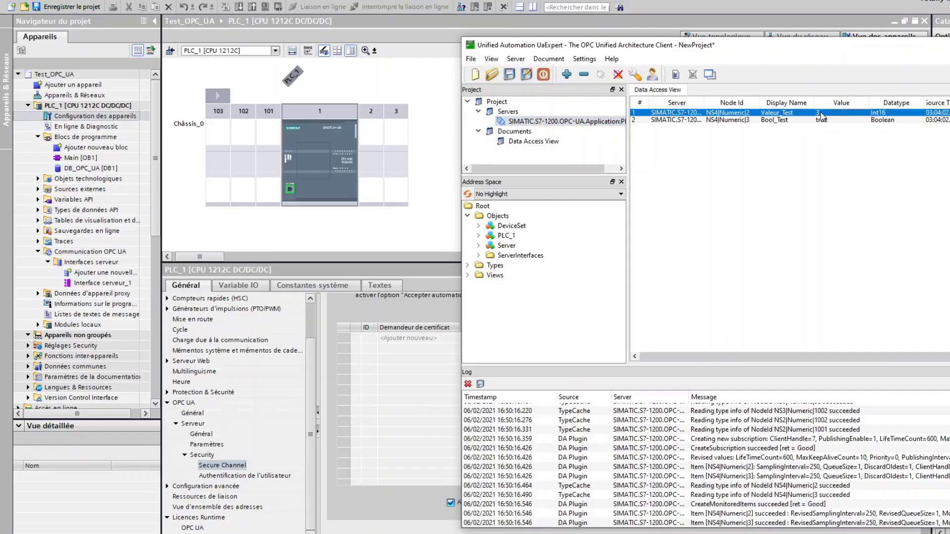
left_click(820, 114)
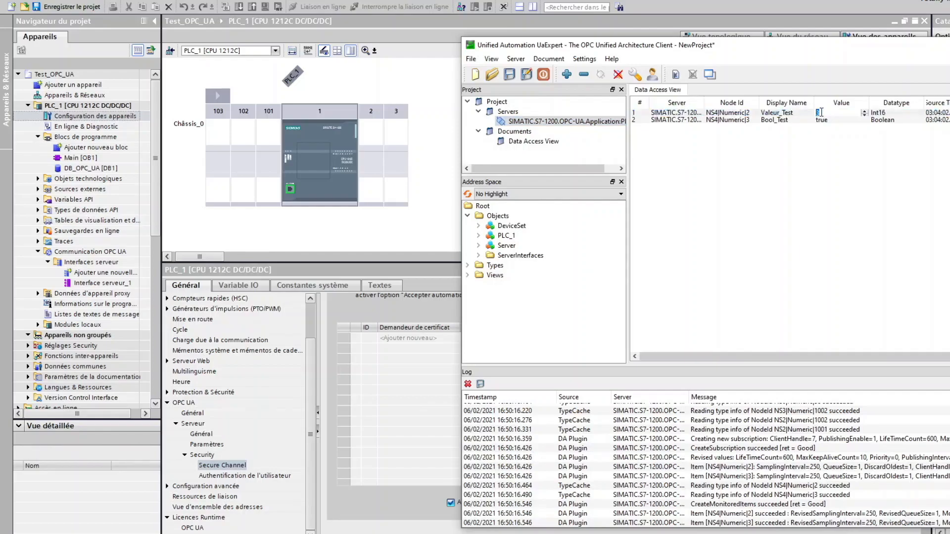
type("7")
key("Return")
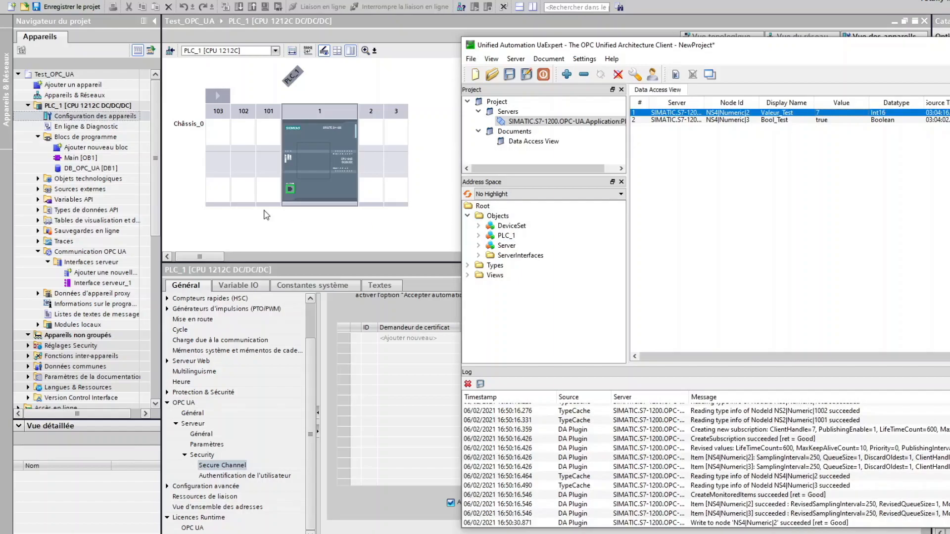
Step: Open DB_OPC_UA with online monitoring in TIA Portal, and write 5 to Valeur_Test in UaExpert
left_click(89, 160)
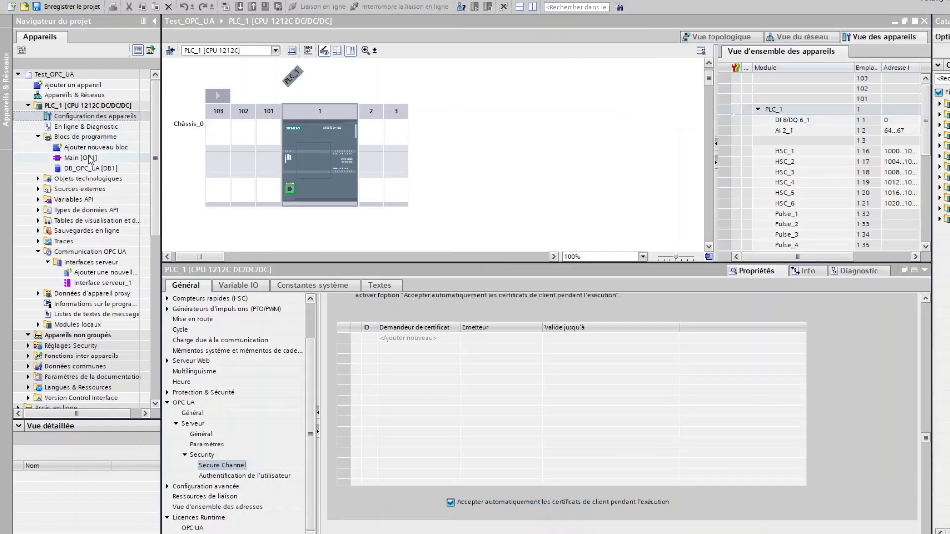
double_click(90, 168)
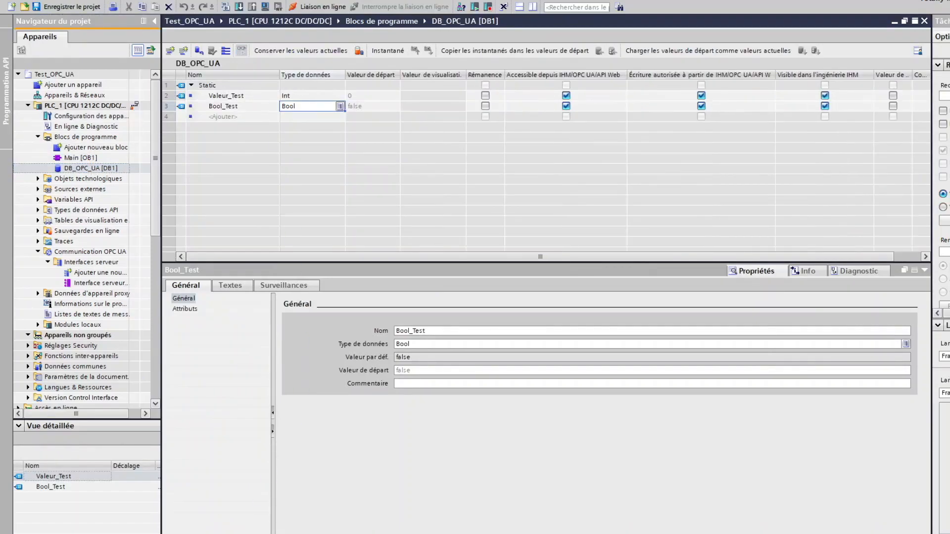
key("alt+Tab")
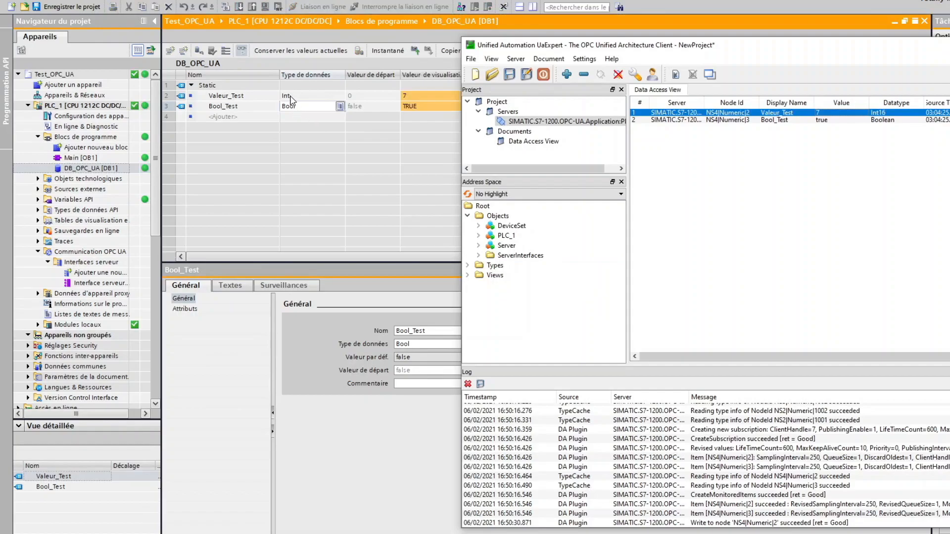
double_click(825, 112)
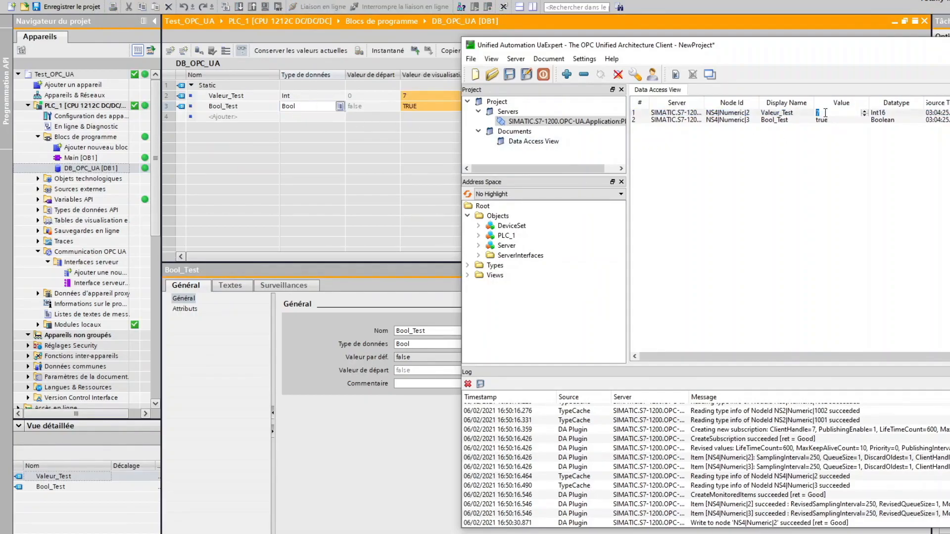
type("5")
key("Return")
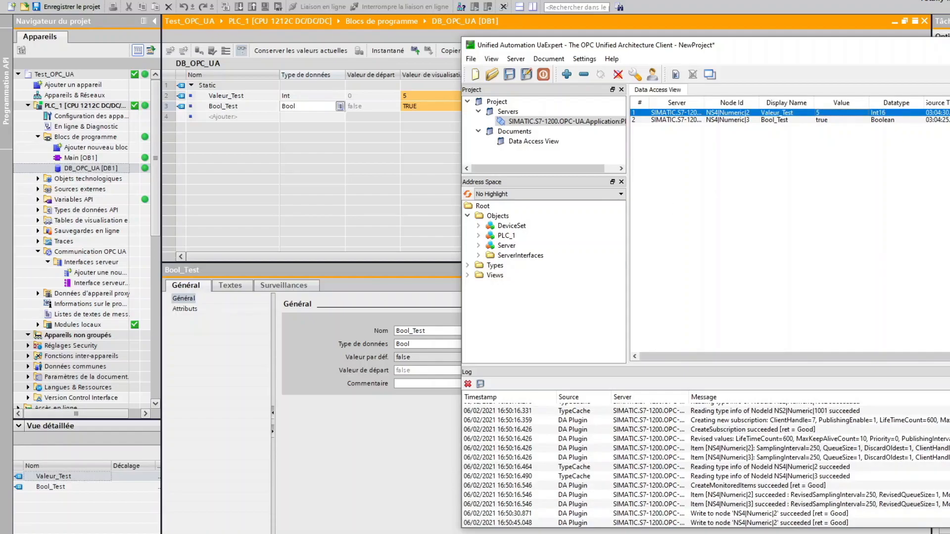
Step: Switch to Wireshark and start a new Ethernet capture without saving the previous packets
key("alt+Tab")
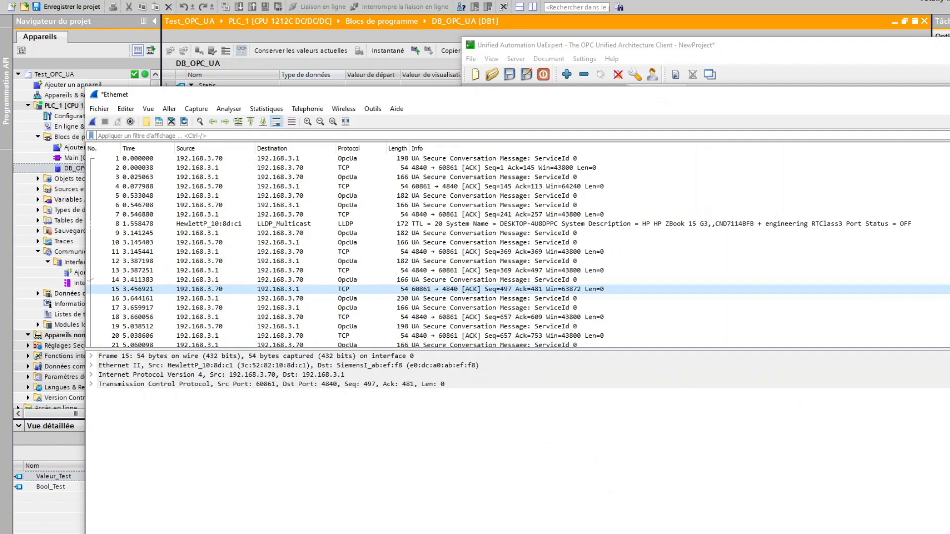
left_click(92, 122)
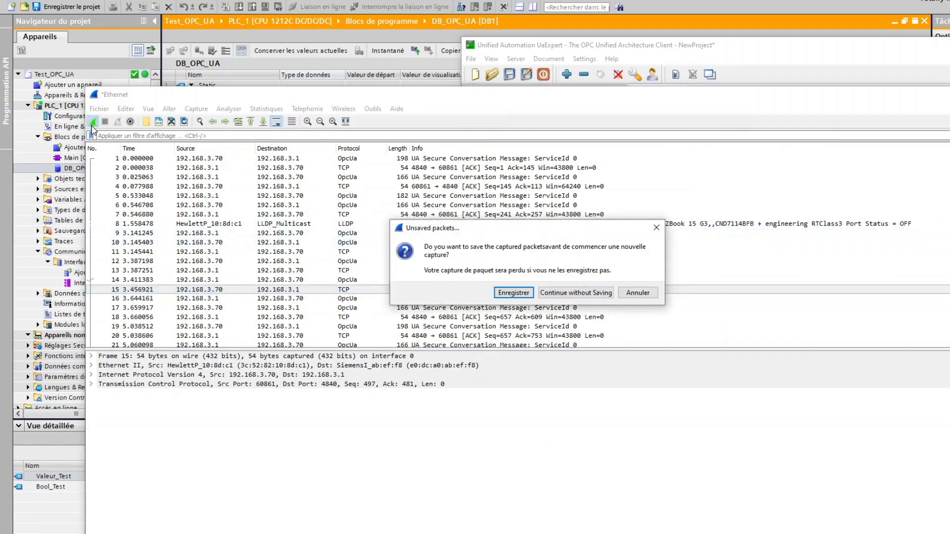
left_click(544, 293)
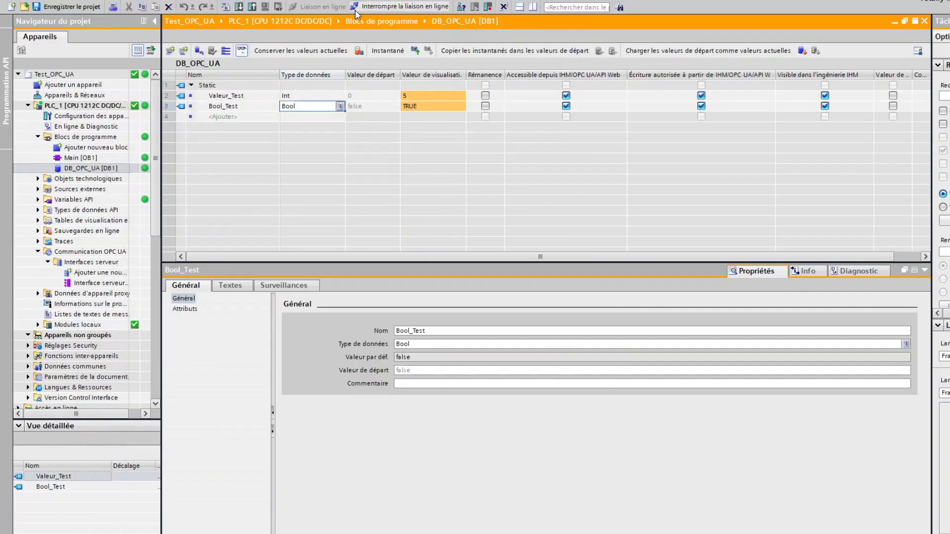
Step: Go offline from the PLC in TIA Portal, and restart the Wireshark capture without saving the packets
left_click(376, 7)
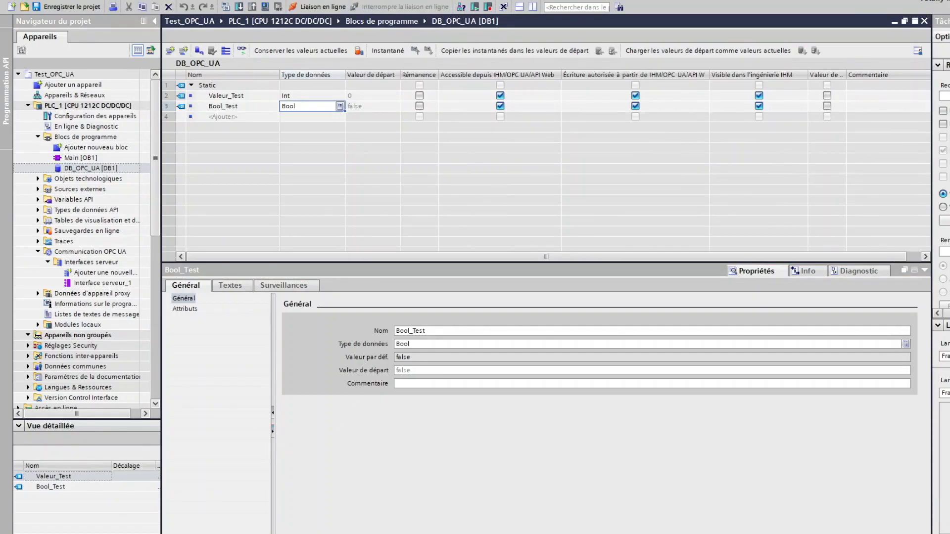
key("alt+Tab")
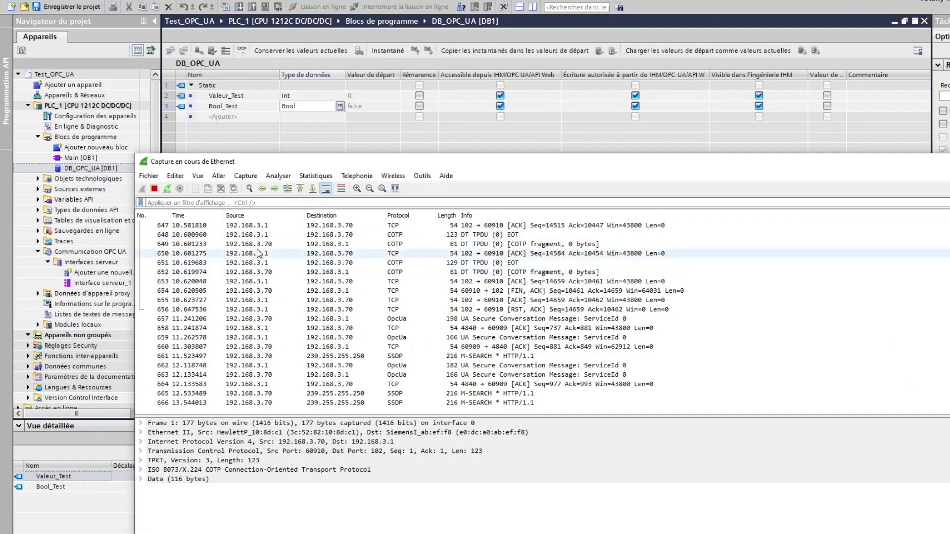
left_click(154, 190)
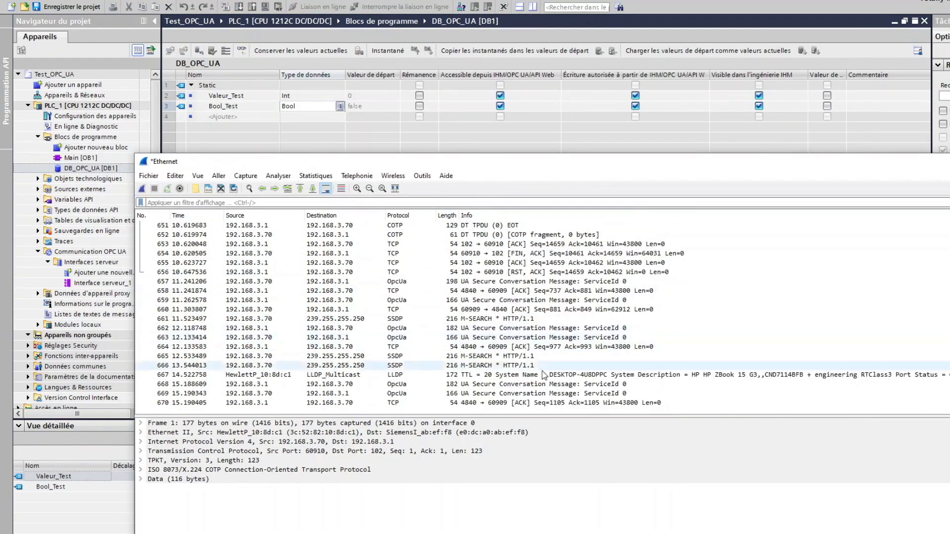
left_click(142, 189)
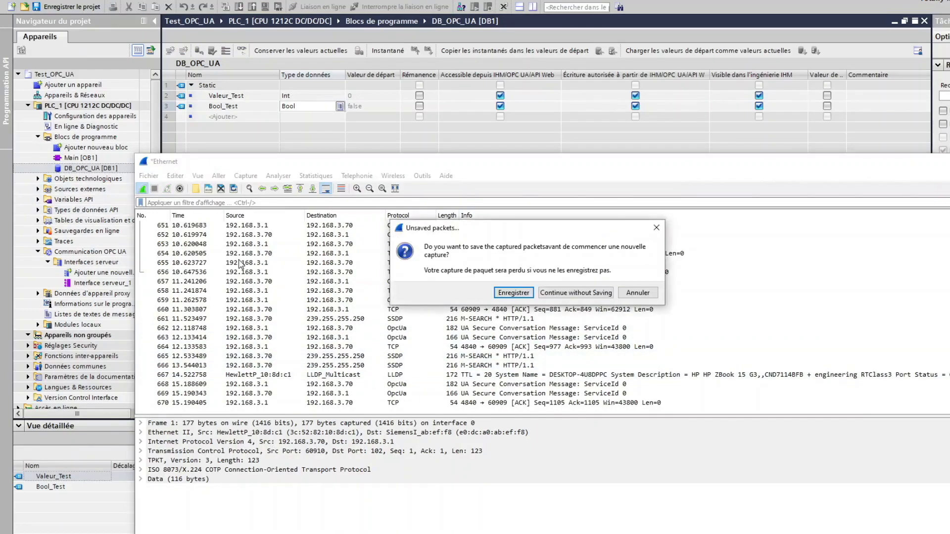
left_click(559, 298)
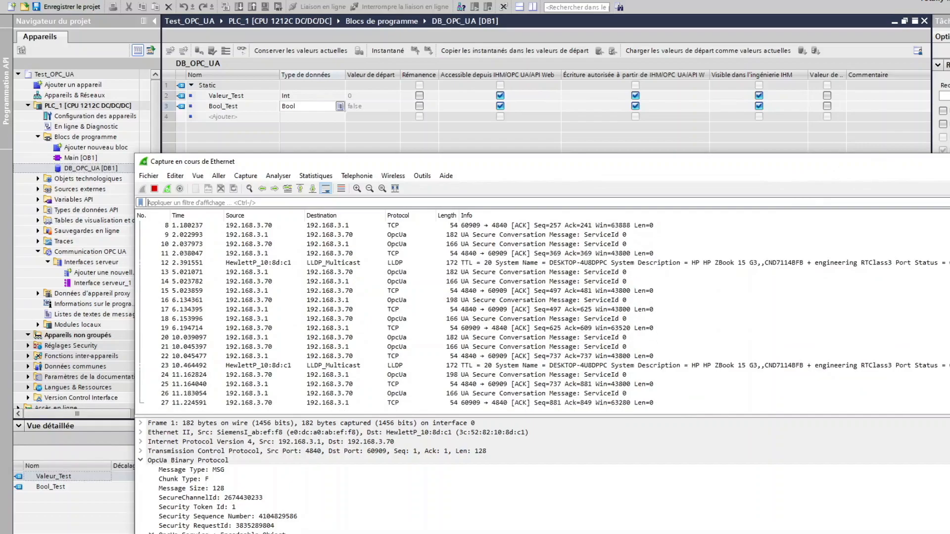
Step: Switch to UaExpert and write two new values in succession to Valeur_Test, ending with 4
key("alt+Tab")
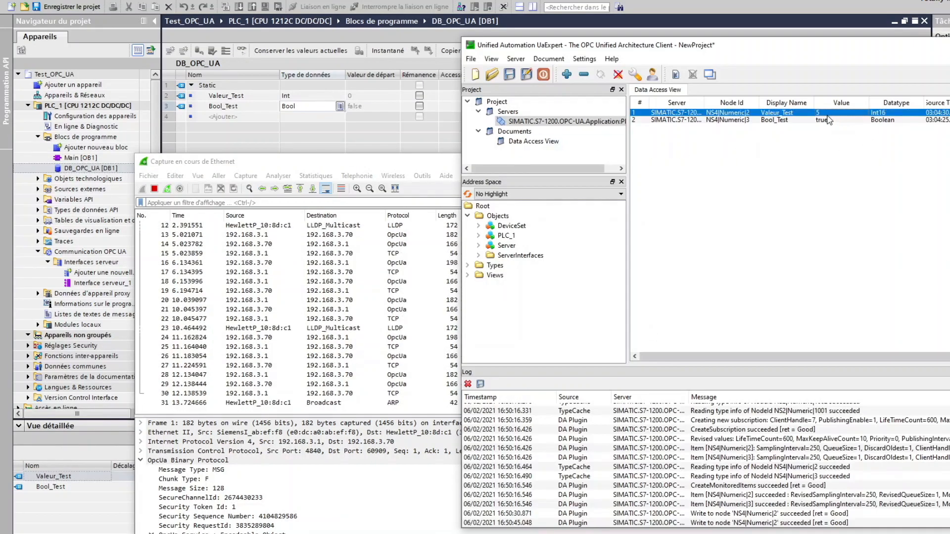
double_click(823, 113)
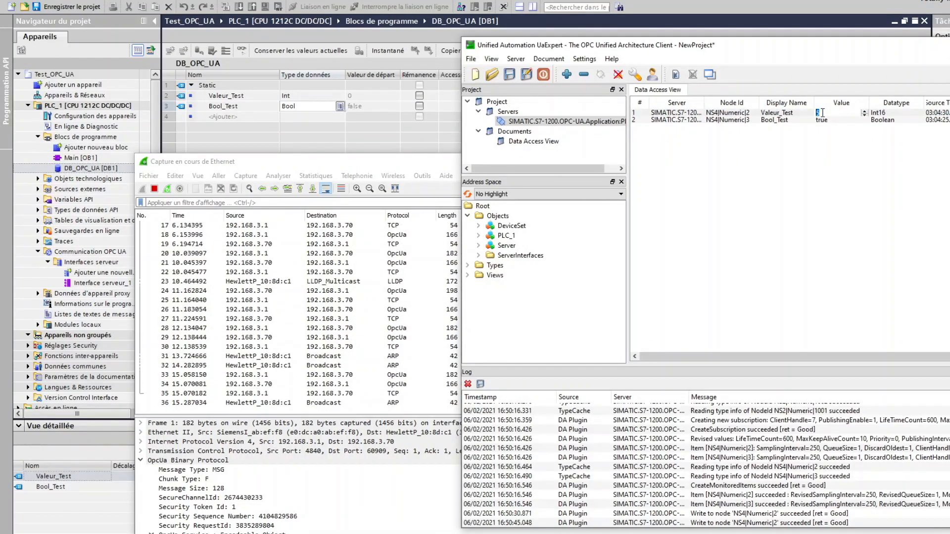
key("Return")
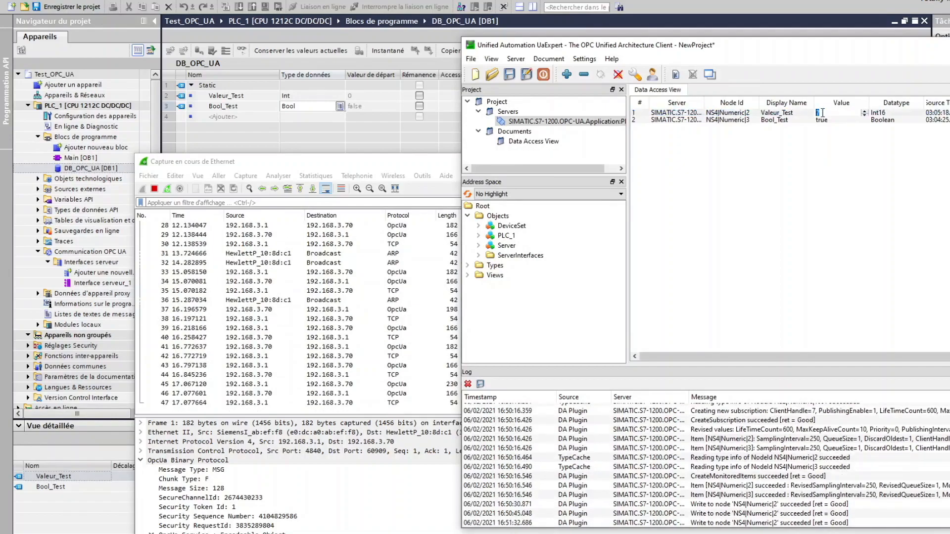
type("4")
key("Return")
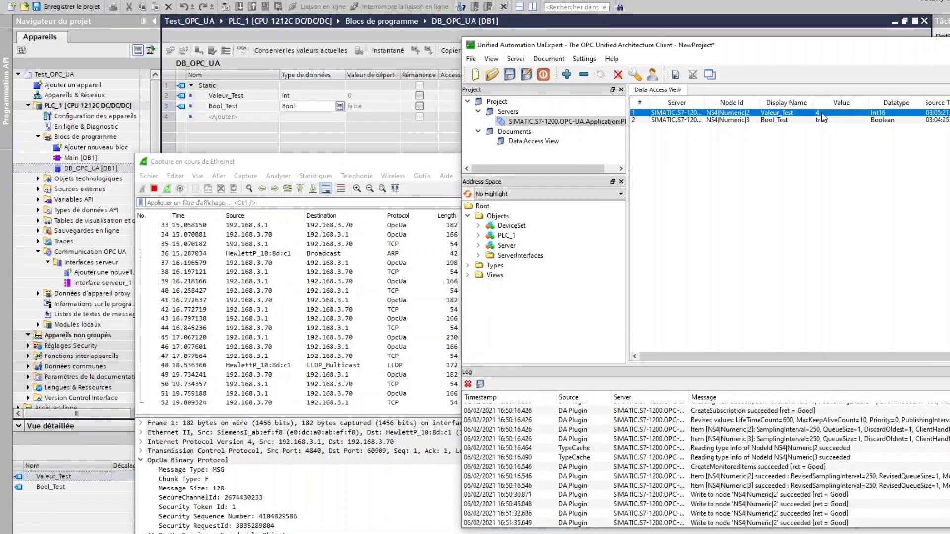
Step: Switch to Wireshark, stop the running Ethernet capture and display the details of OpcUa packet 58
left_click(326, 168)
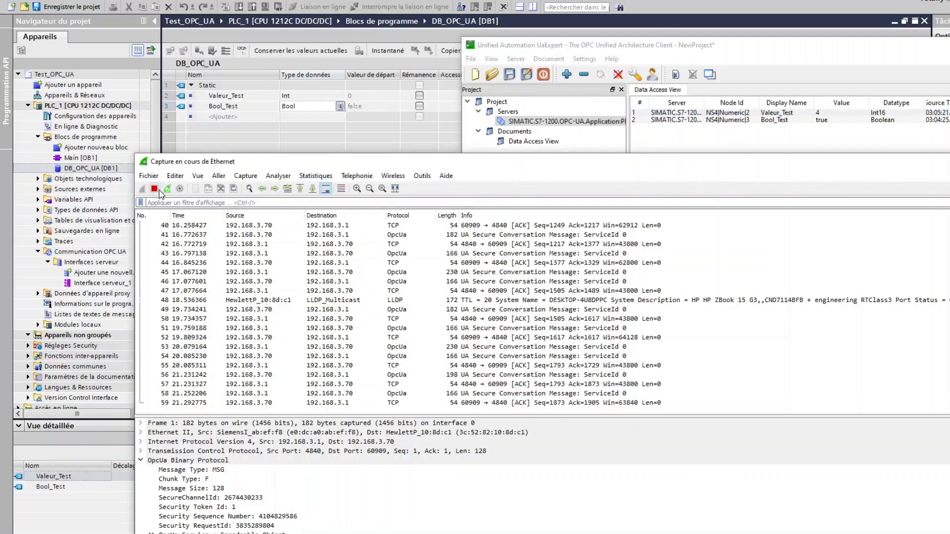
left_click(156, 189)
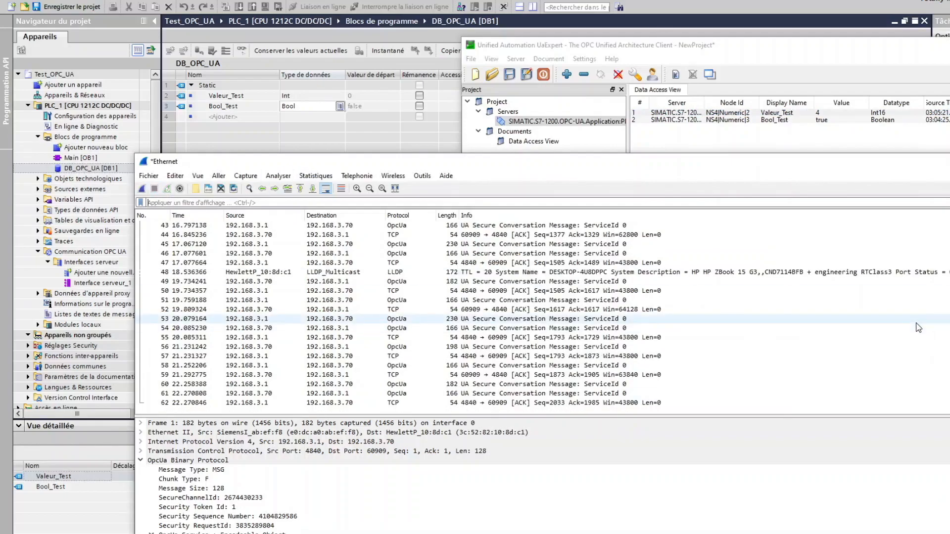
left_click(552, 356)
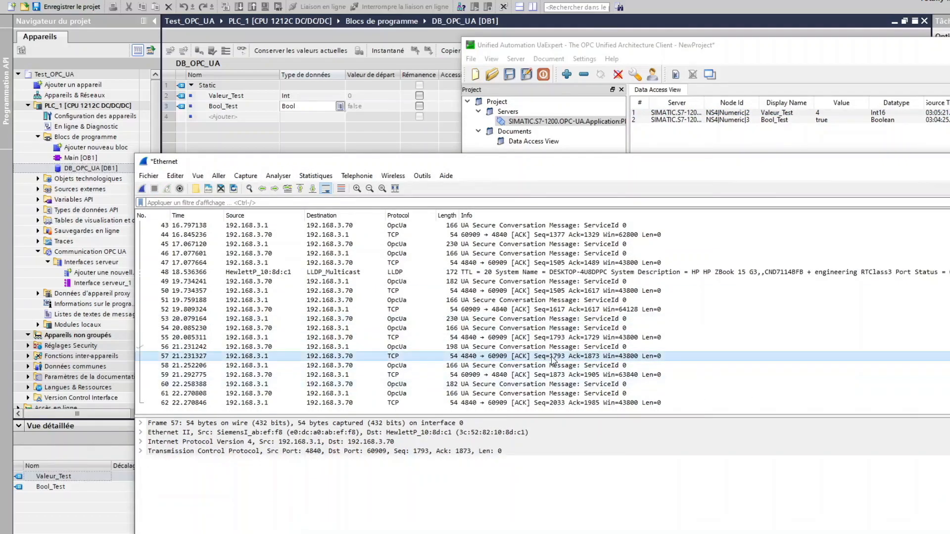
left_click(607, 395)
left_click(609, 384)
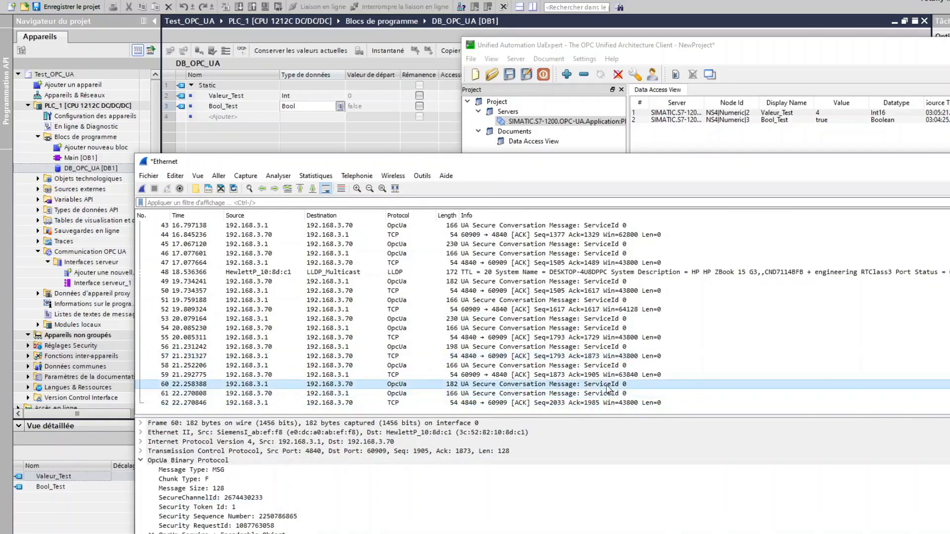
left_click(608, 365)
Step: Examine the encodeable object and NodeId encoding mask of packet 58, and compare them with packet 53
left_click_drag(522, 165, 523, 45)
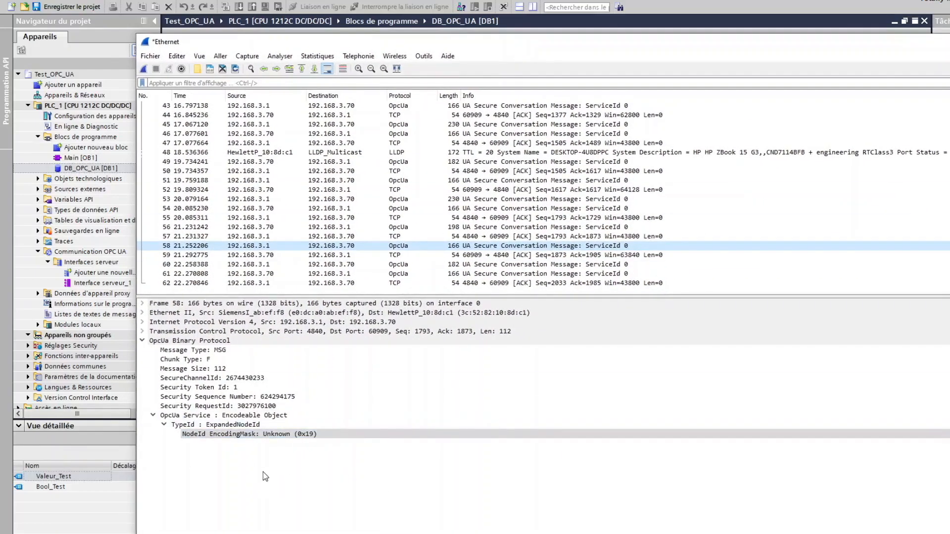
left_click(224, 435)
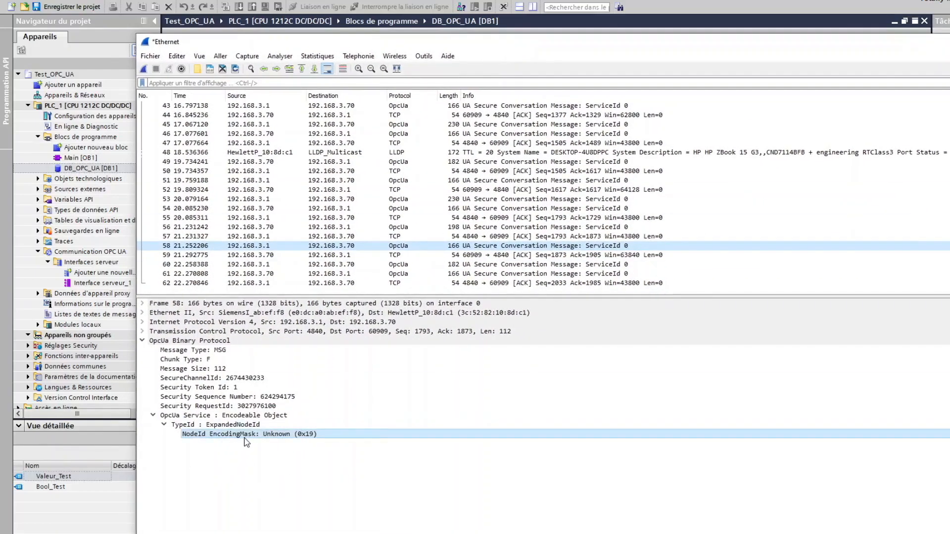
left_click(230, 418)
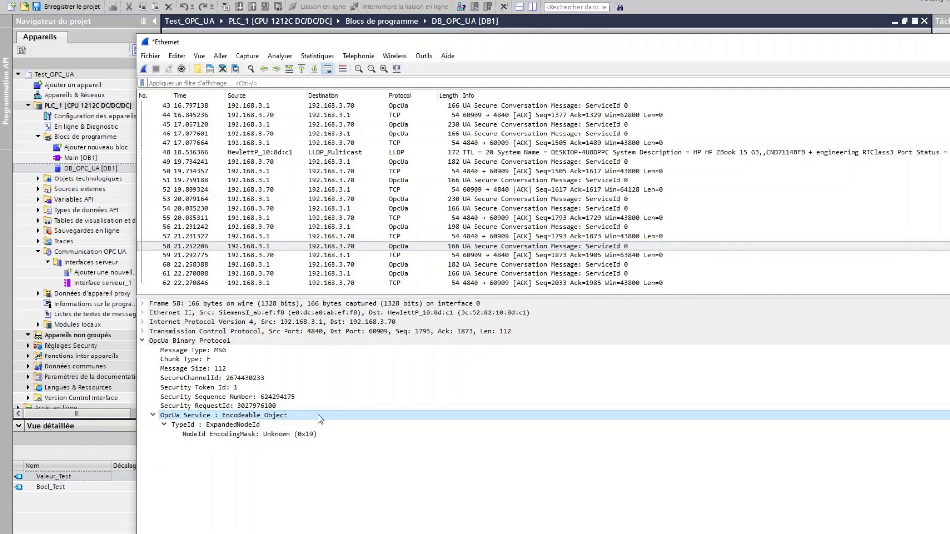
left_click(587, 199)
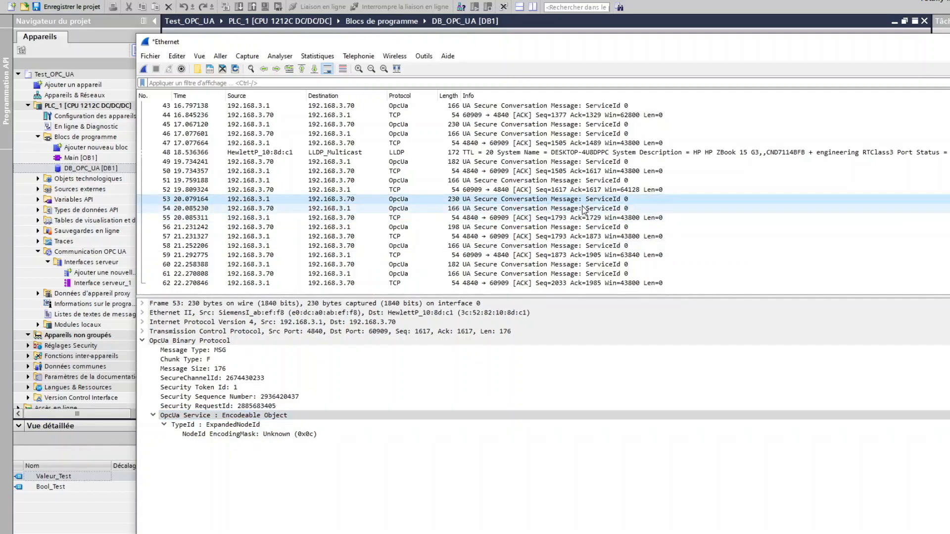
left_click(583, 164)
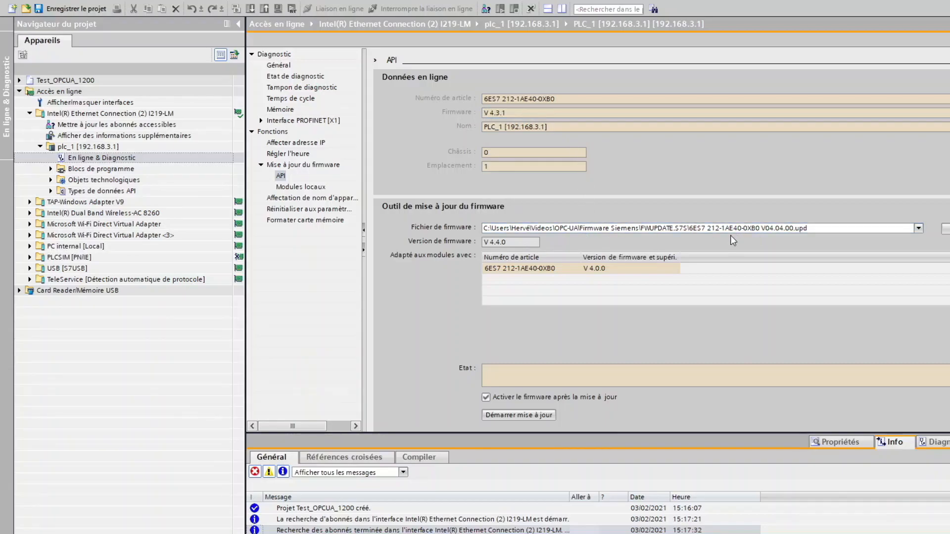
Step: In TIA Portal's online diagnostics for PLC_1, check the name of the .upd file selected for the CPU firmware update
left_click(692, 228)
left_click(691, 227)
double_click(693, 228)
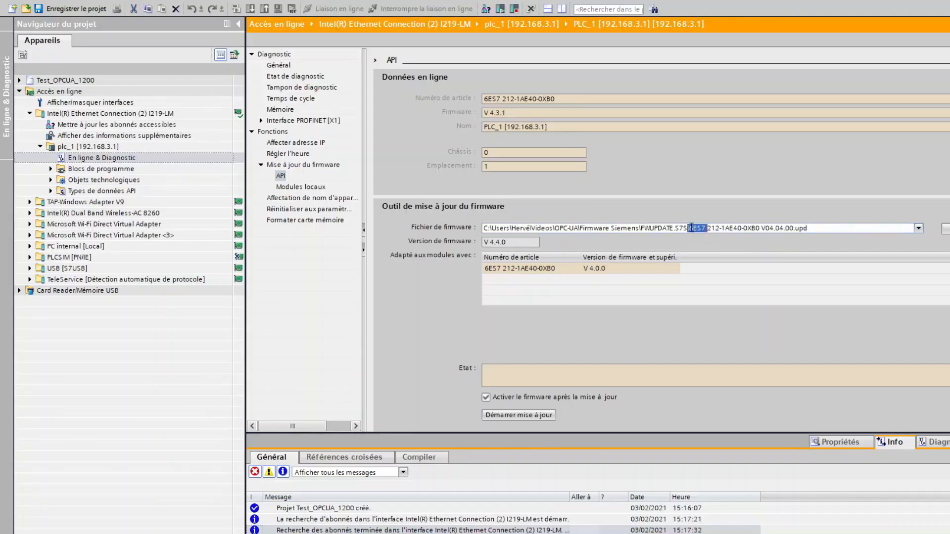
left_click_drag(822, 228, 692, 226)
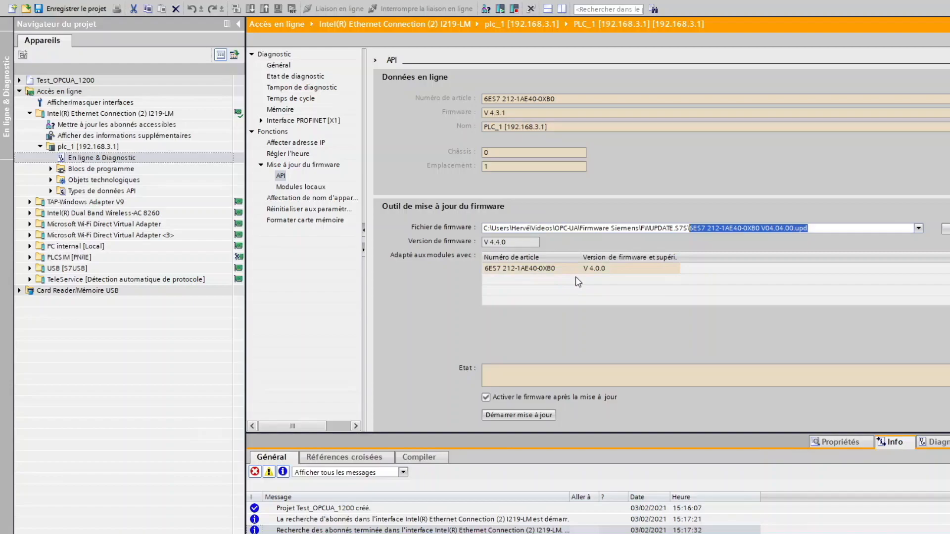
Step: Update PLC_1's firmware to V 4.4.0, allowing the CPU to stop and restart, and check the firmware version
left_click(520, 415)
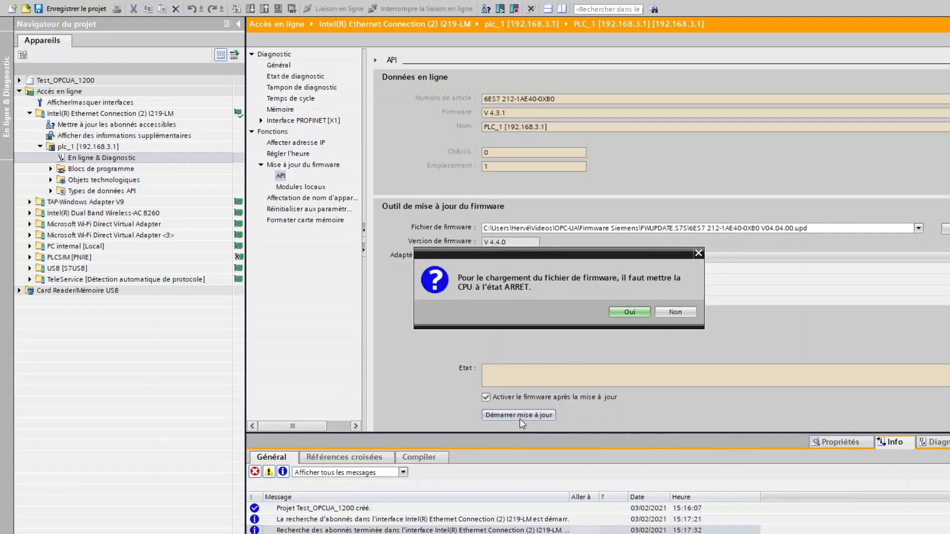
left_click(630, 312)
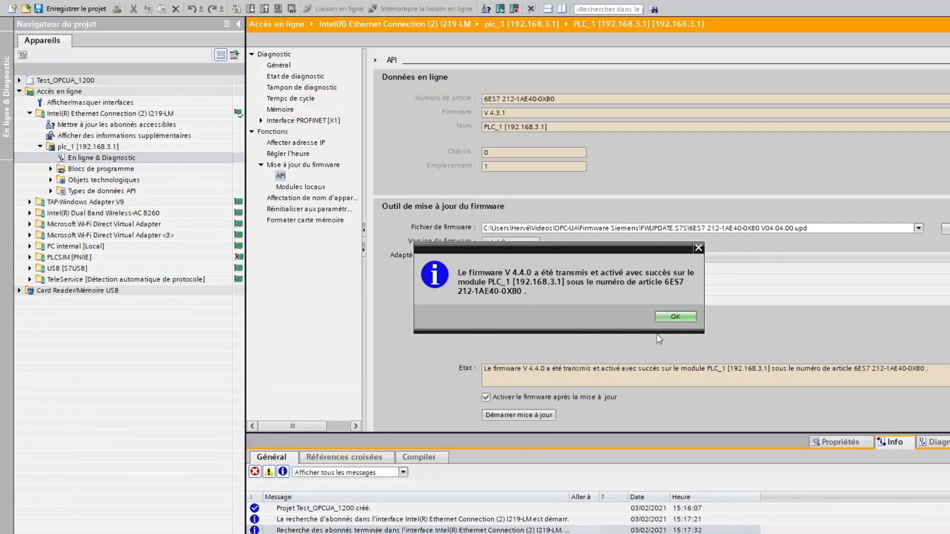
left_click(673, 319)
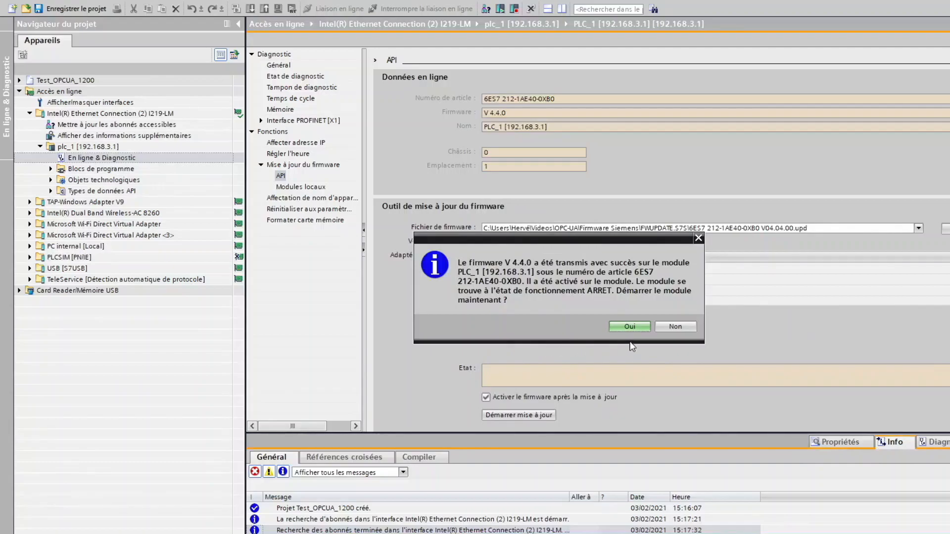
left_click(627, 328)
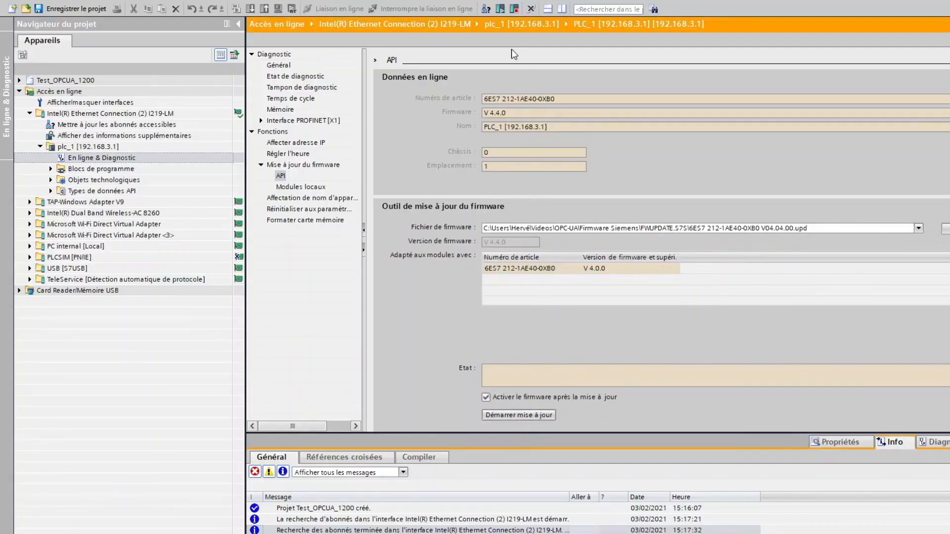
left_click_drag(484, 112, 501, 112)
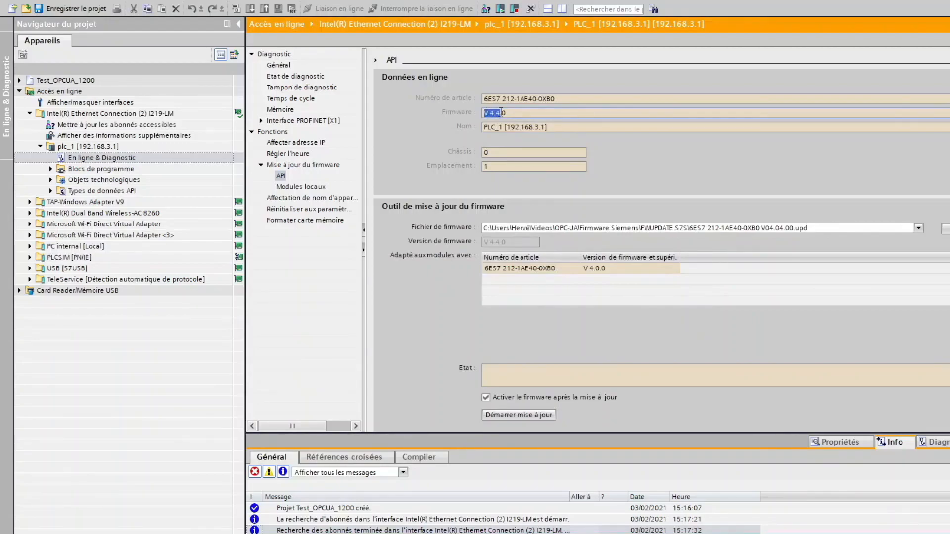